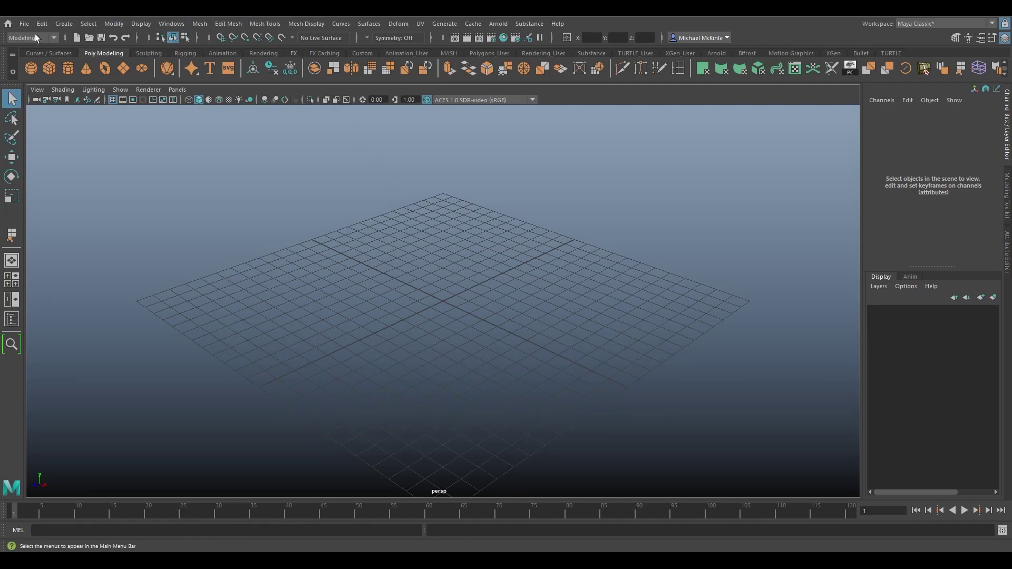
left_click(271, 23)
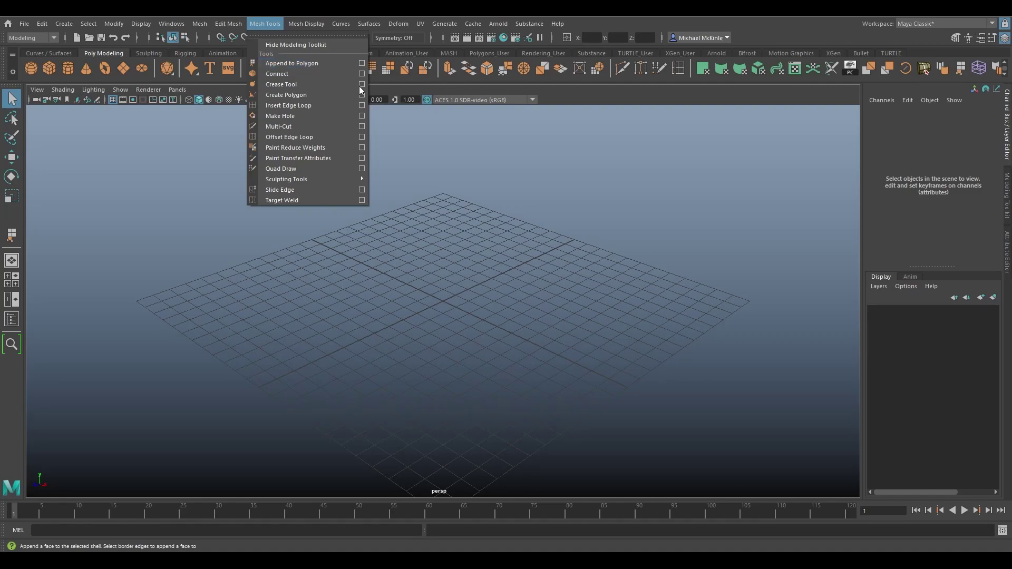
left_click(575, 417)
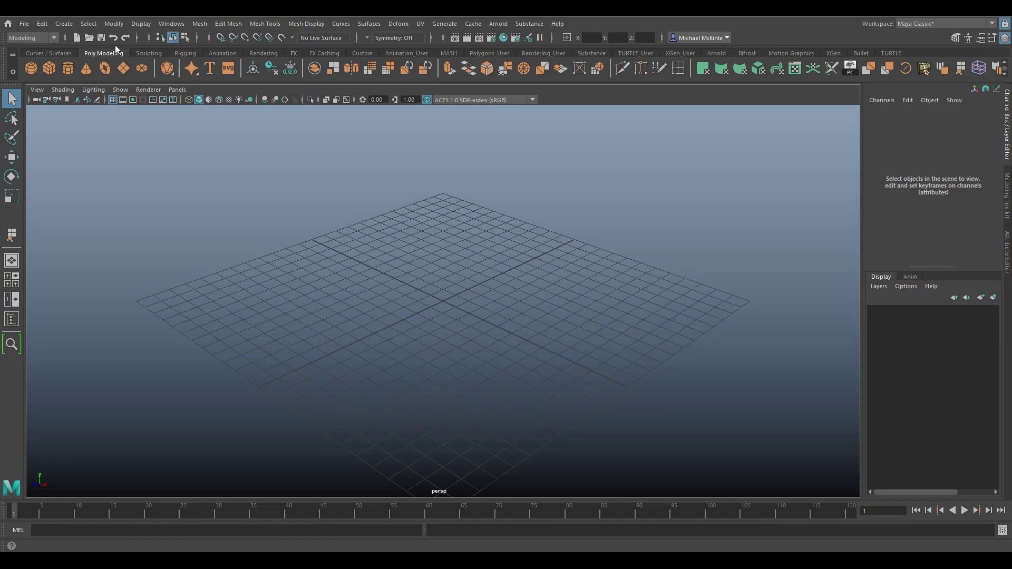
Create a polygon sphere at the origin and scale it uniformly to about 8.8.
left_click(71, 24)
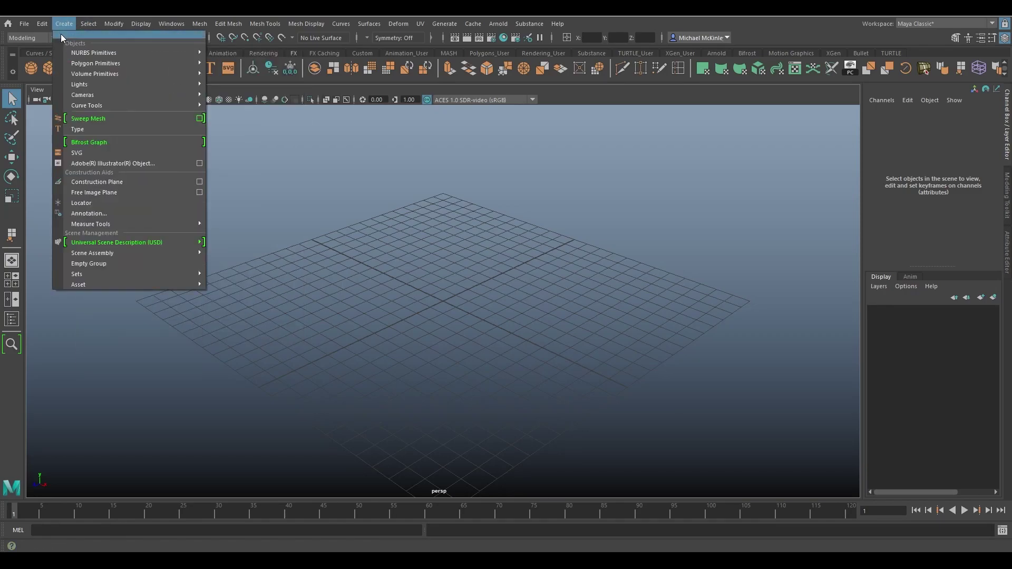
mouse_move(100, 63)
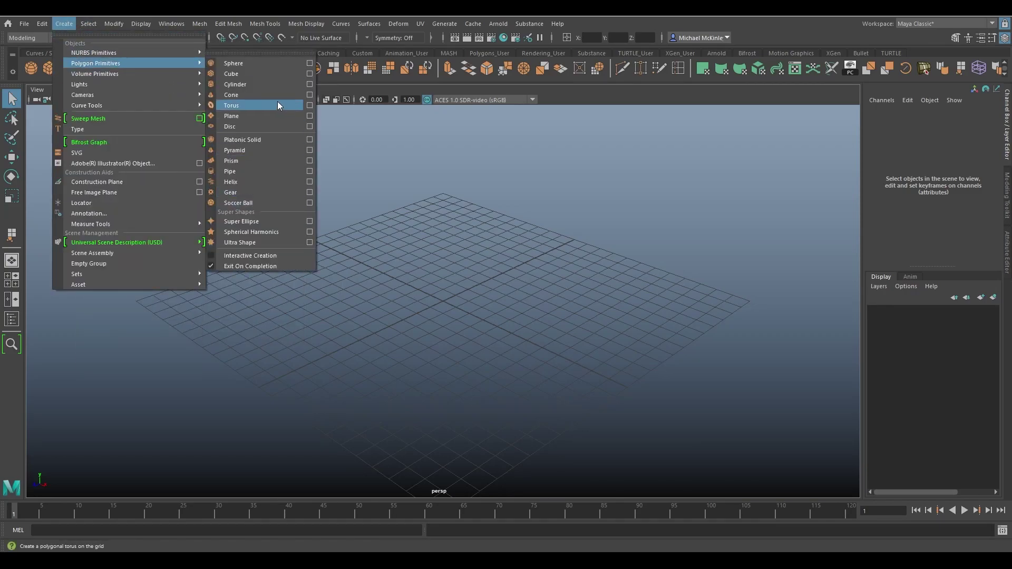
left_click(244, 64)
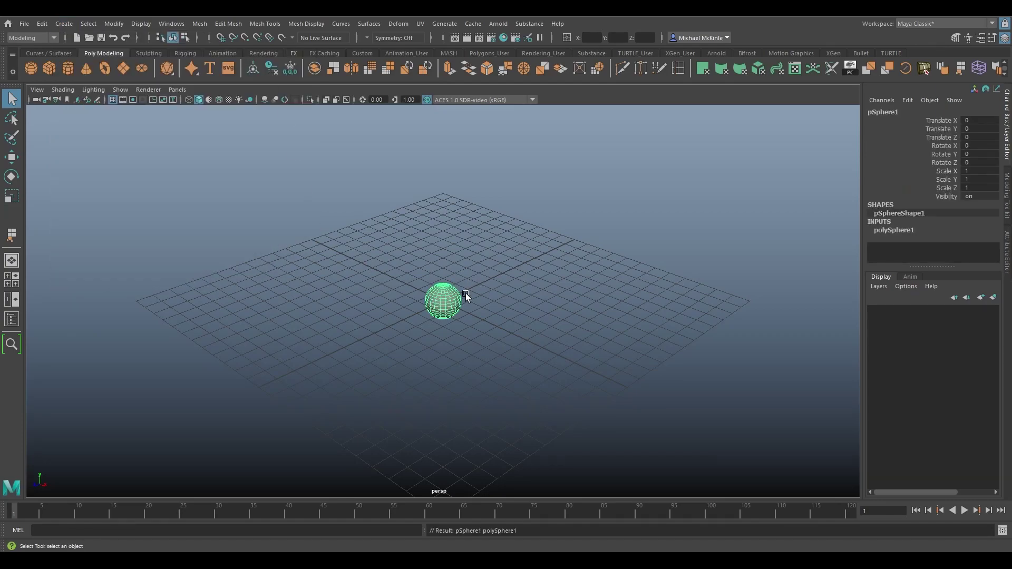
key("r")
left_click_drag(443, 301, 686, 346)
Select an irregular patch of faces on the upper front of the sphere and delete it to leave a jagged hole.
left_click_drag(514, 275, 499, 227, "alt")
right_click_drag(502, 228, 502, 254)
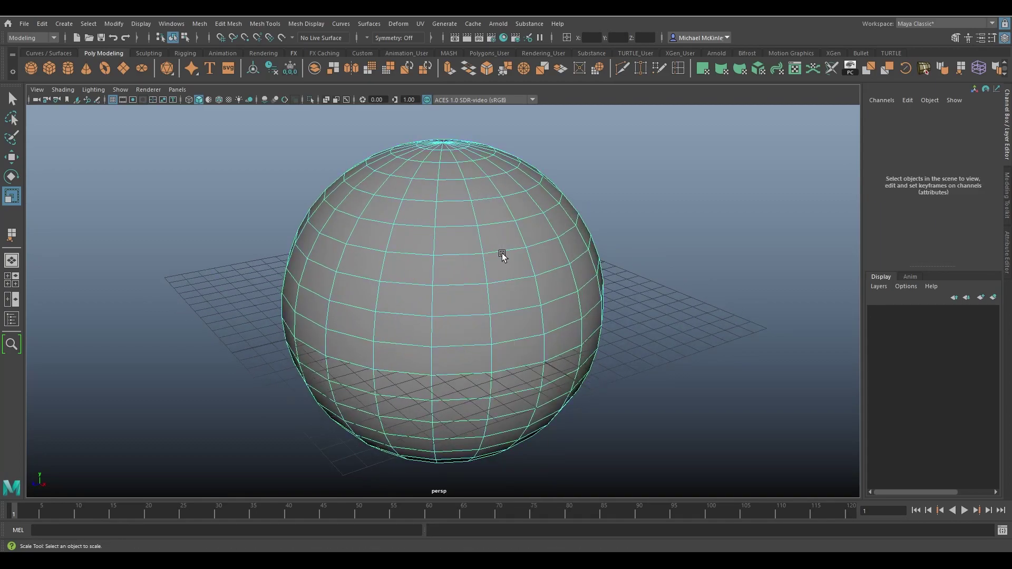
left_click_drag(501, 233, 583, 215, "alt")
left_click_drag(616, 165, 509, 229)
left_click_drag(635, 242, 562, 275, "alt")
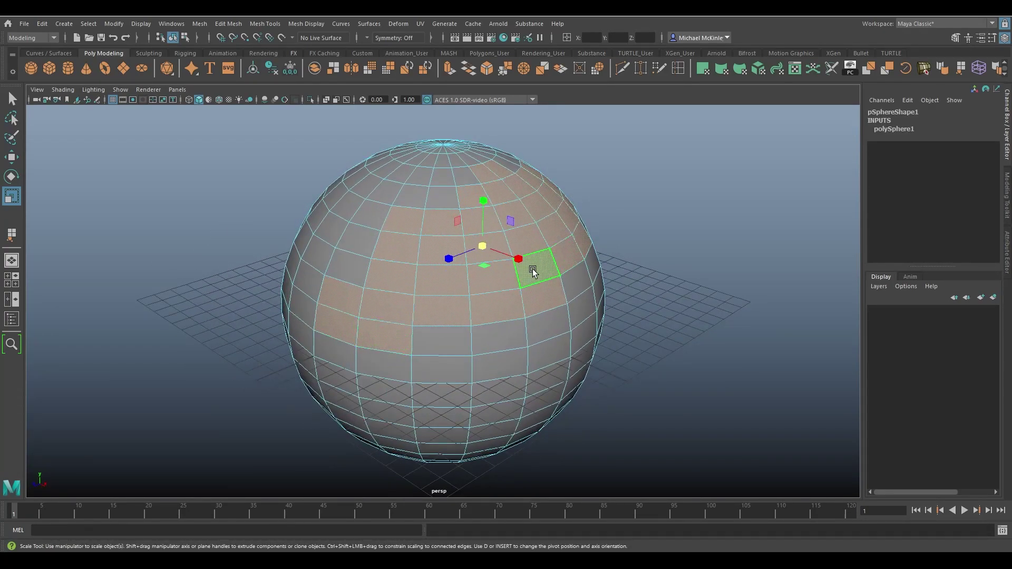
key("Delete")
Return the sphere to object mode and hide the viewport grid.
left_click_drag(543, 242, 377, 310, "alt")
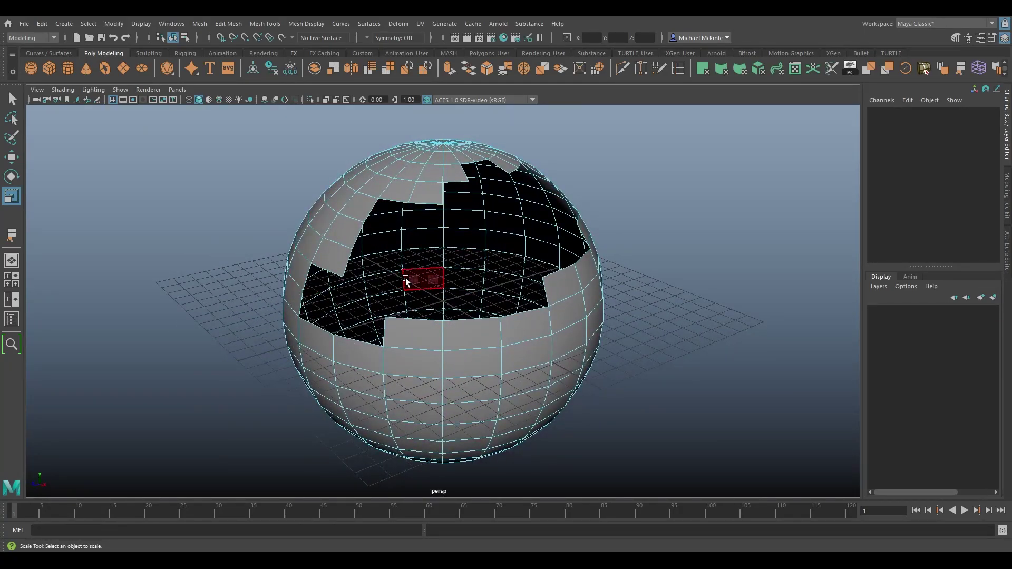
right_click(462, 206)
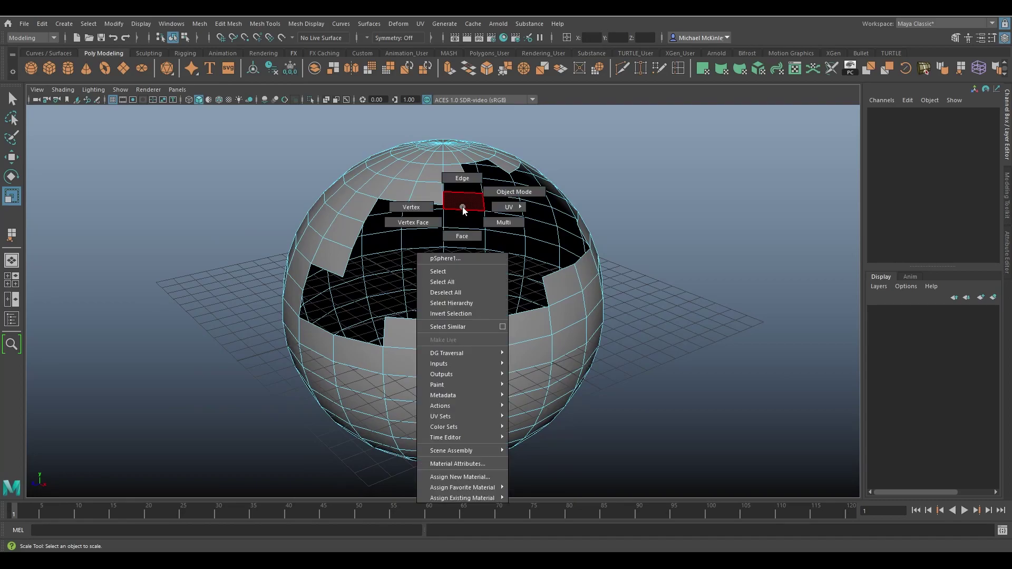
left_click(515, 192)
left_click_drag(531, 190, 536, 232, "alt")
key("w")
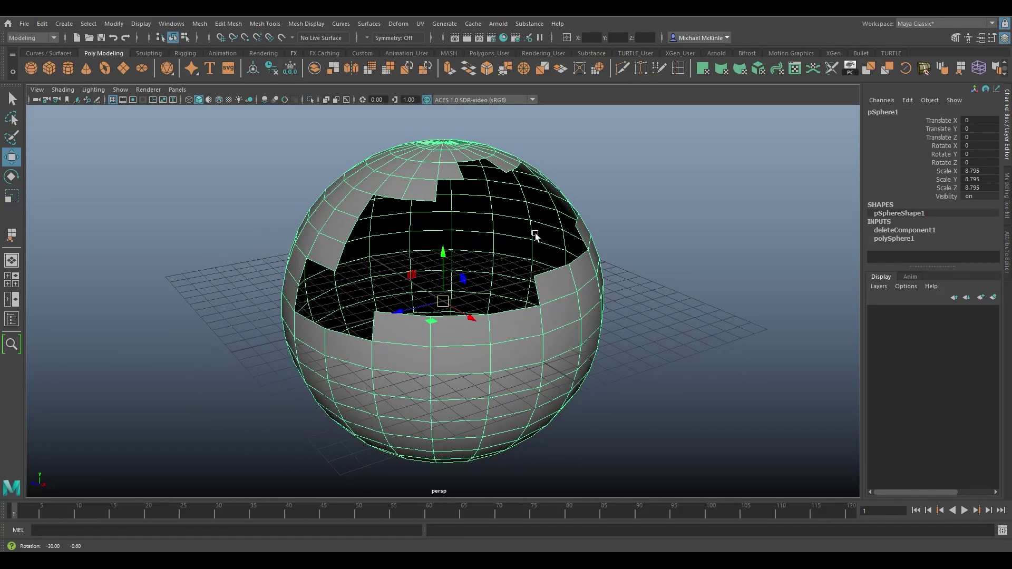
left_click_drag(312, 161, 322, 176, "alt")
left_click(113, 100)
left_click_drag(440, 197, 541, 227, "alt")
key("q")
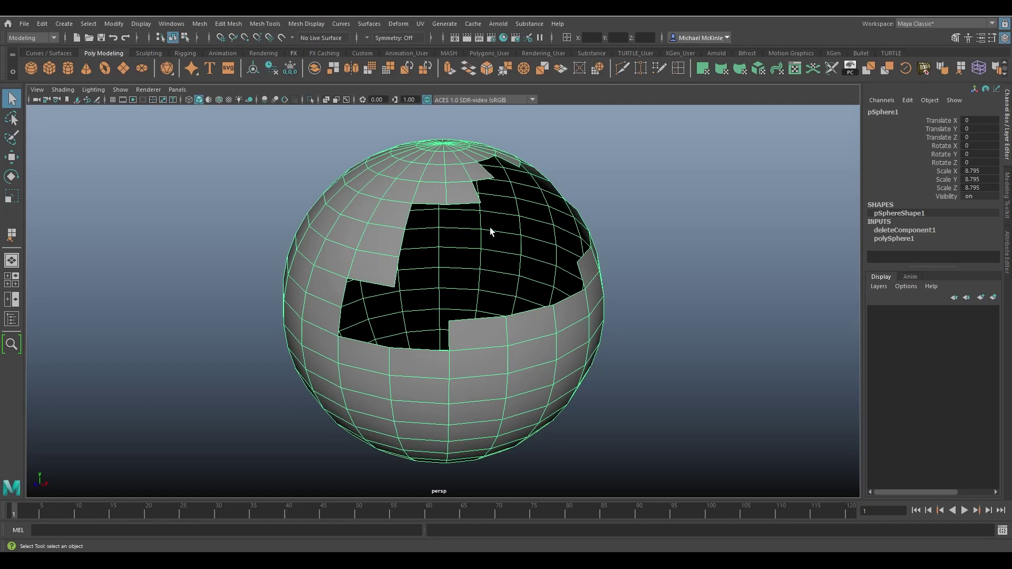
left_click_drag(440, 223, 435, 245, "alt")
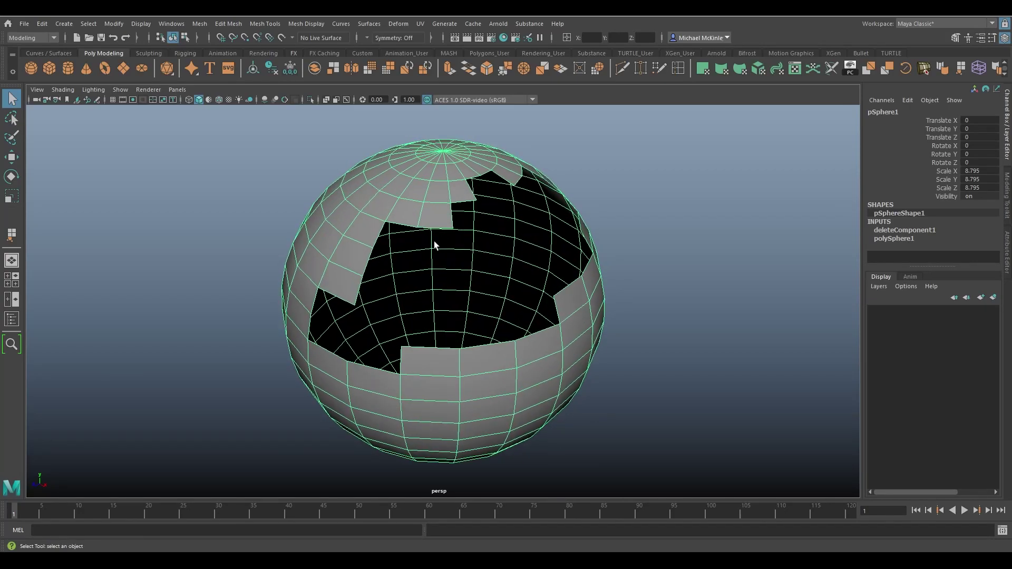
left_click(228, 24)
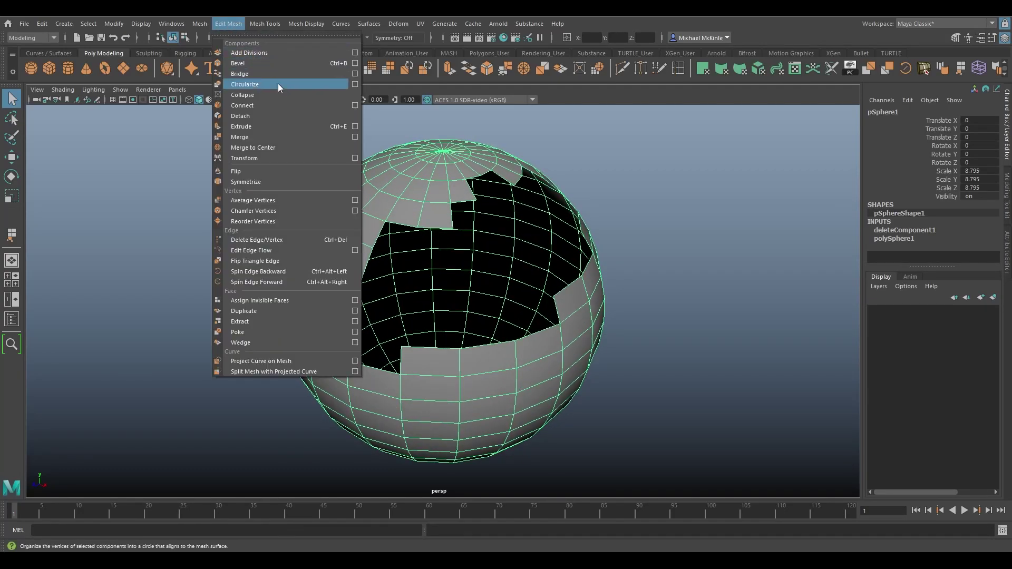
left_click(222, 24)
left_click(214, 210)
left_click(372, 182)
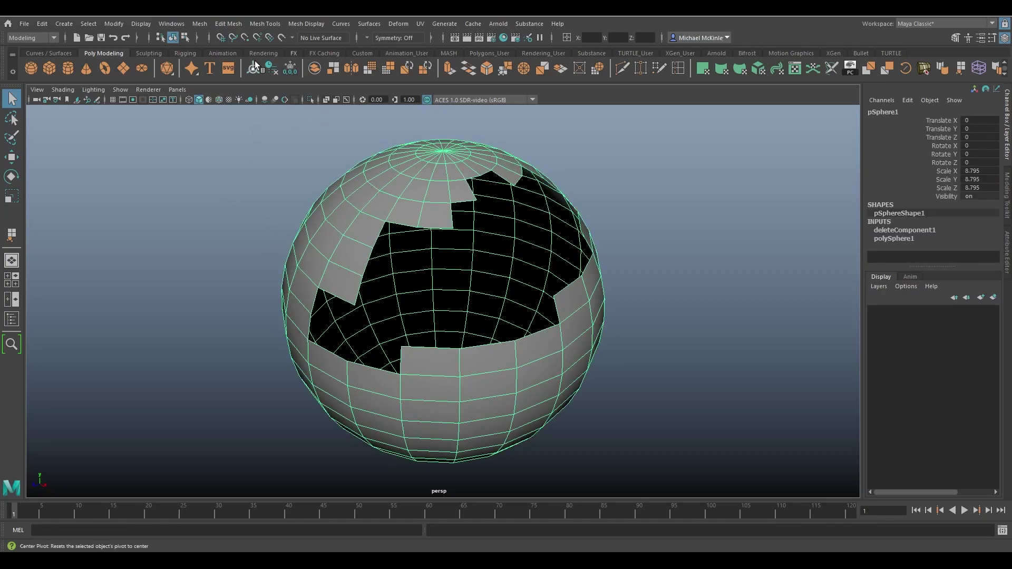
Start Append to Polygon on the sphere and pick the horizontal border edge above the hole's lower-left notch as the first edge.
left_click(262, 25)
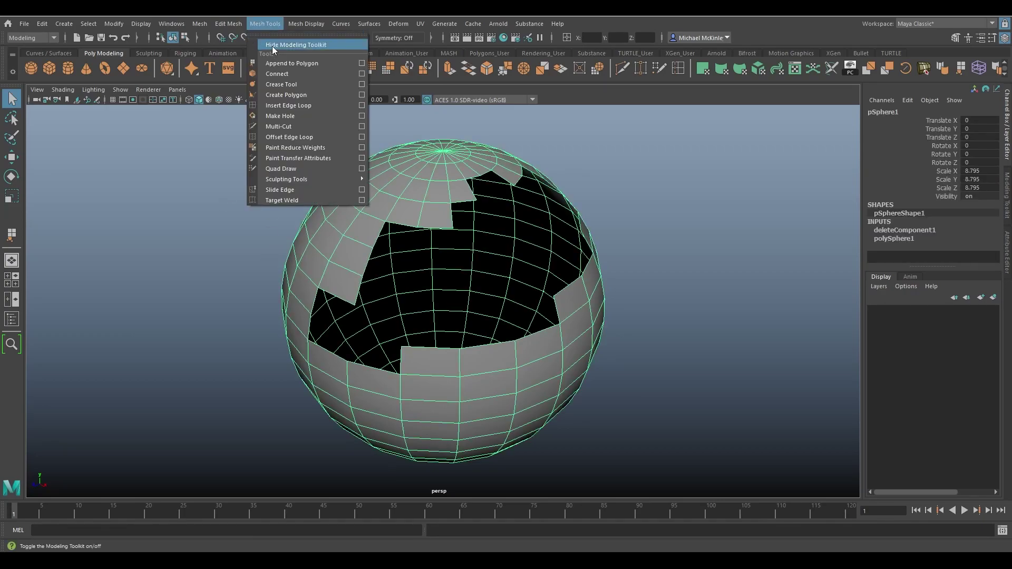
left_click(298, 62)
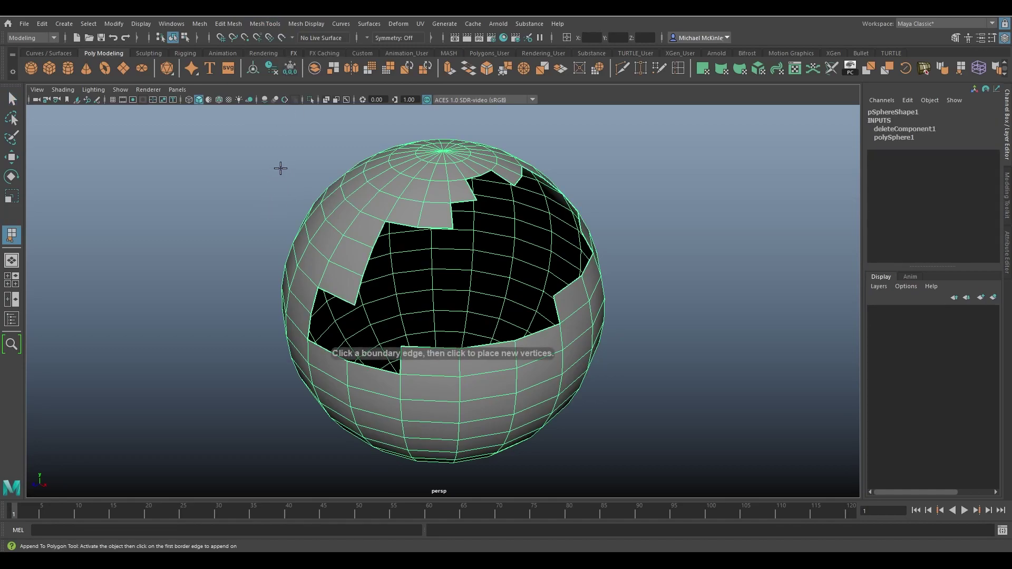
left_click_drag(273, 209, 450, 240, "alt")
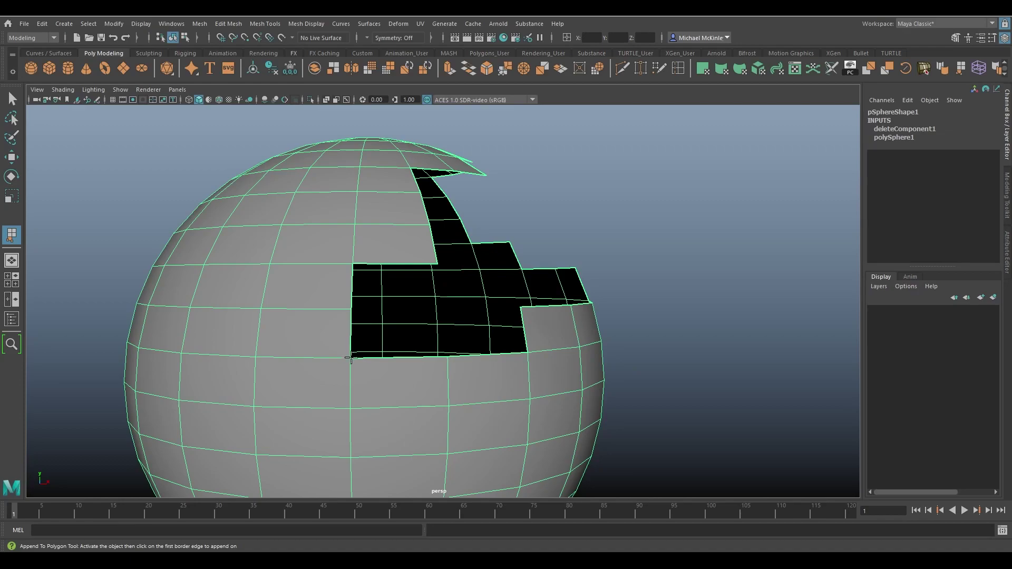
left_click_drag(606, 333, 576, 330, "alt")
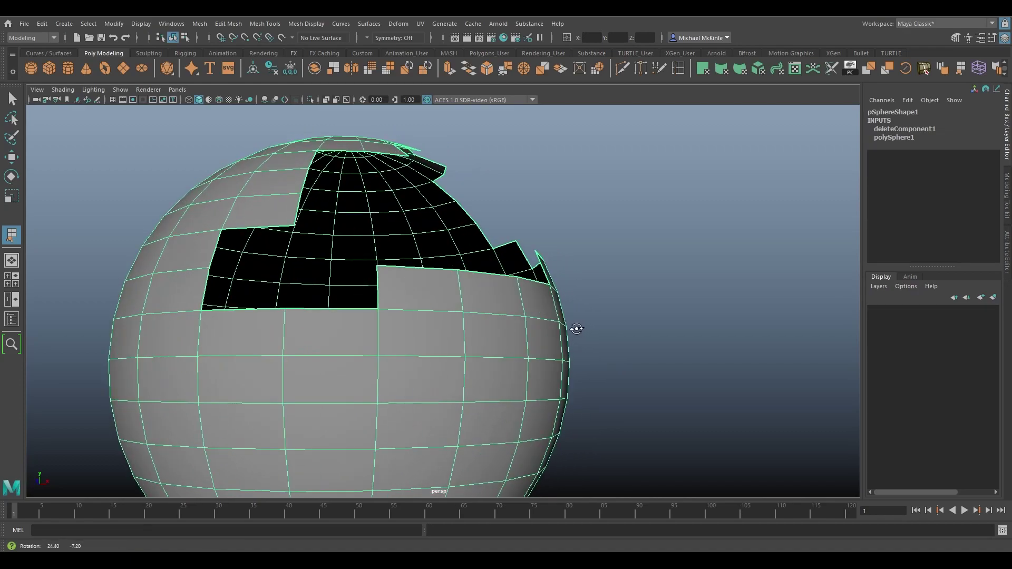
left_click_drag(426, 238, 527, 237, "alt")
scroll(429, 237, "up", 5)
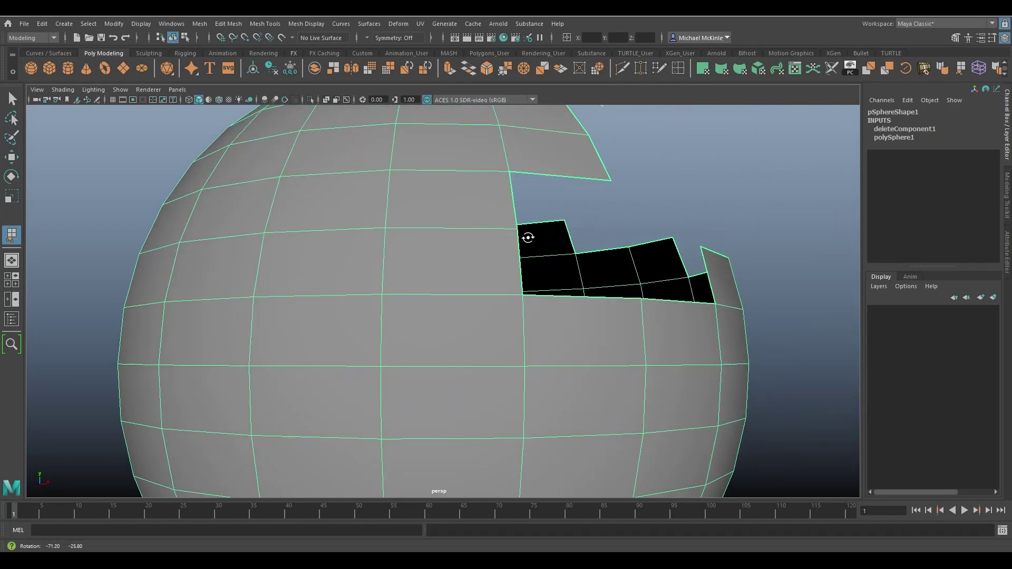
middle_click_drag(526, 237, 448, 273, "alt")
left_click_drag(476, 257, 527, 265, "alt")
key("g")
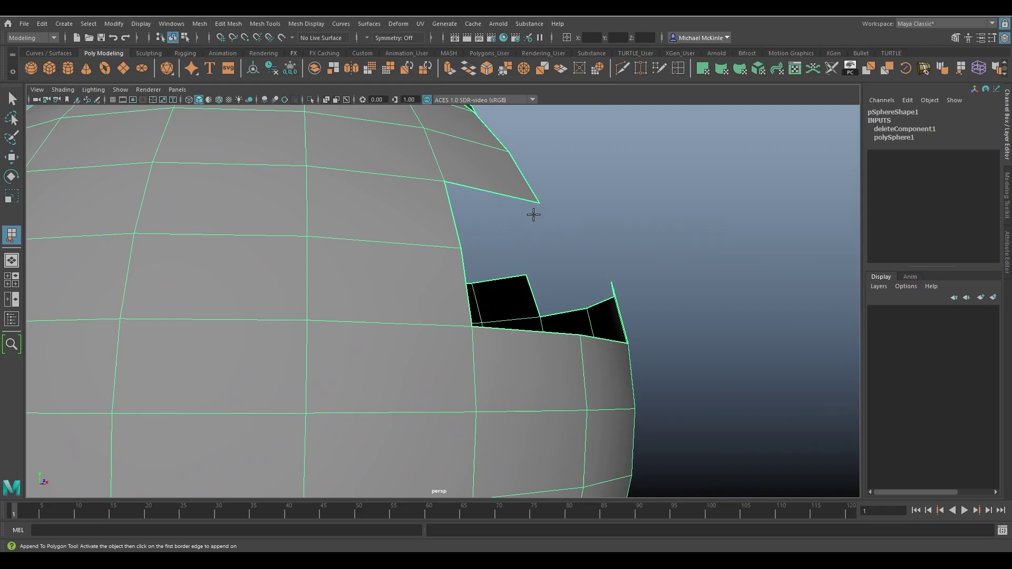
left_click(510, 197)
Examine the highlighted border edges and direction markers around the hole from several angles.
mouse_move(536, 214)
left_mouse_down("alt")
mouse_move(608, 219)
mouse_move(506, 239)
mouse_move(533, 219)
left_mouse_up("alt")
right_click_drag(533, 219, 517, 147, "alt")
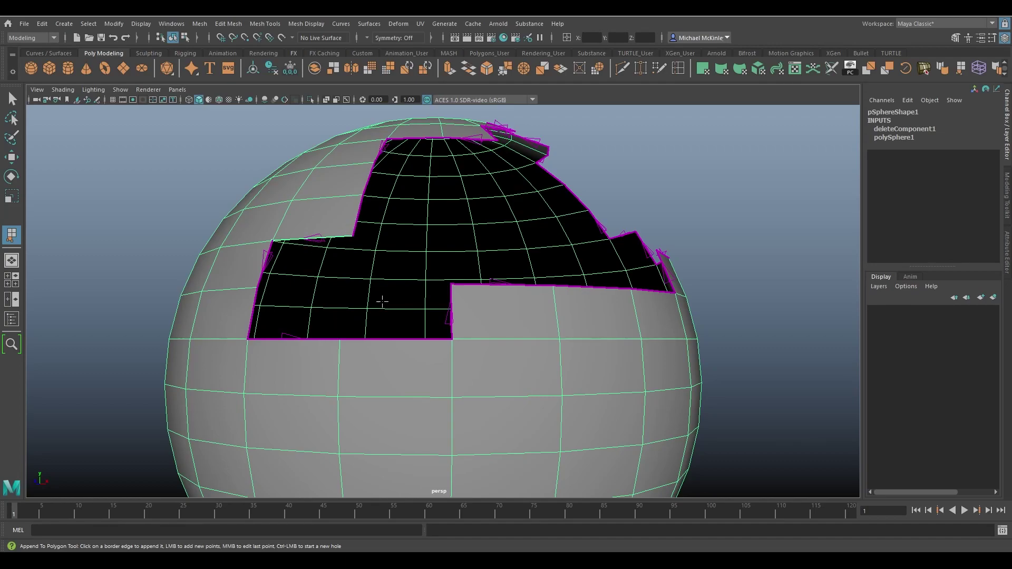
left_click_drag(614, 269, 453, 256, "alt")
key("g")
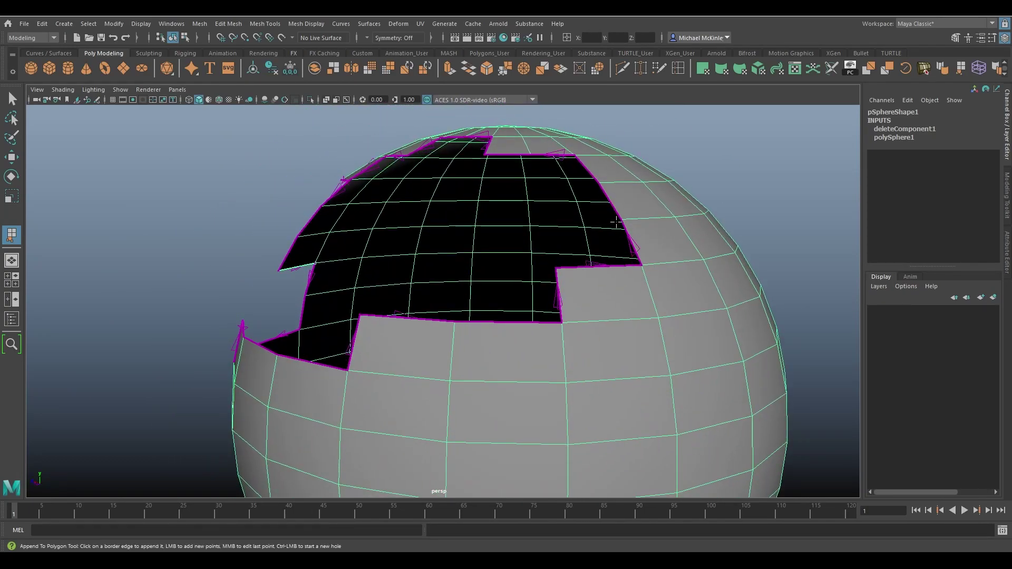
left_click_drag(470, 141, 498, 133, "alt")
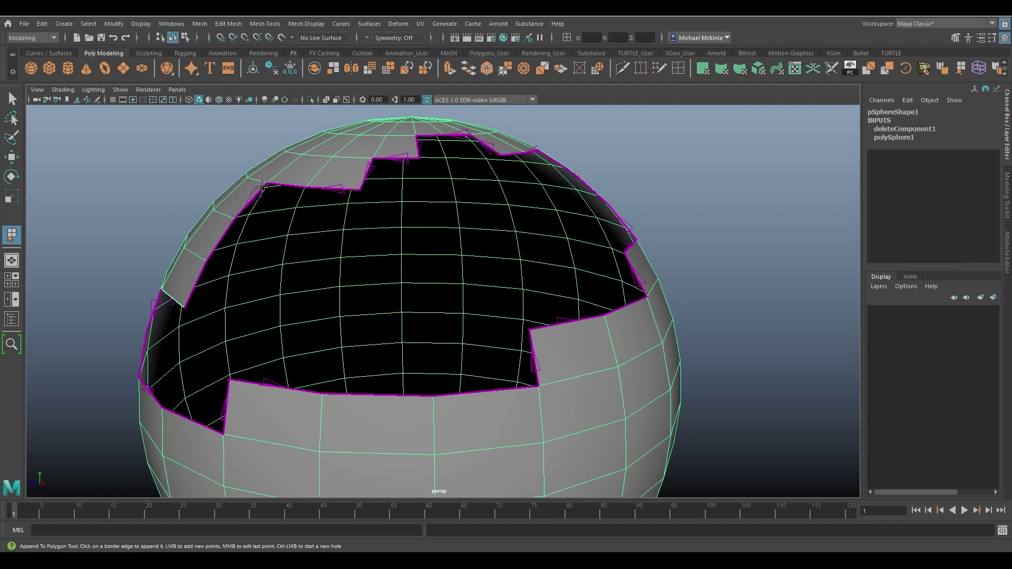
left_click_drag(308, 267, 361, 198, "alt")
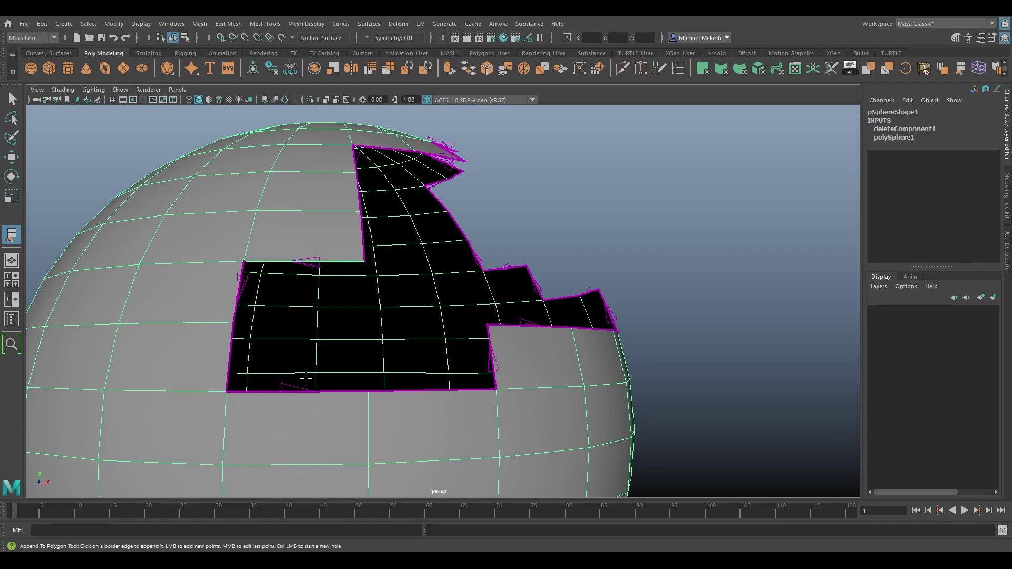
left_click_drag(386, 375, 409, 352, "alt")
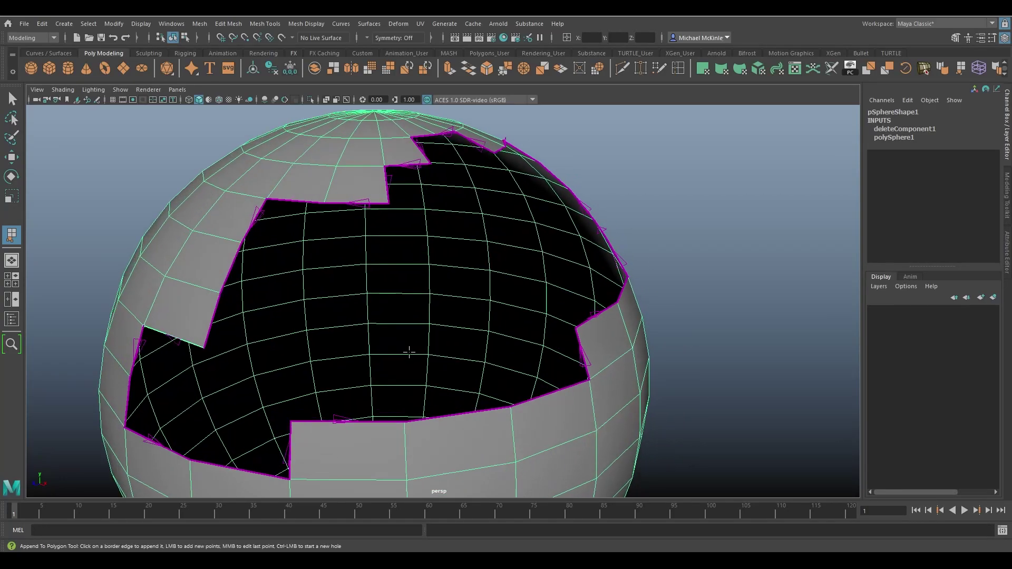
left_click_drag(353, 330, 398, 254, "alt")
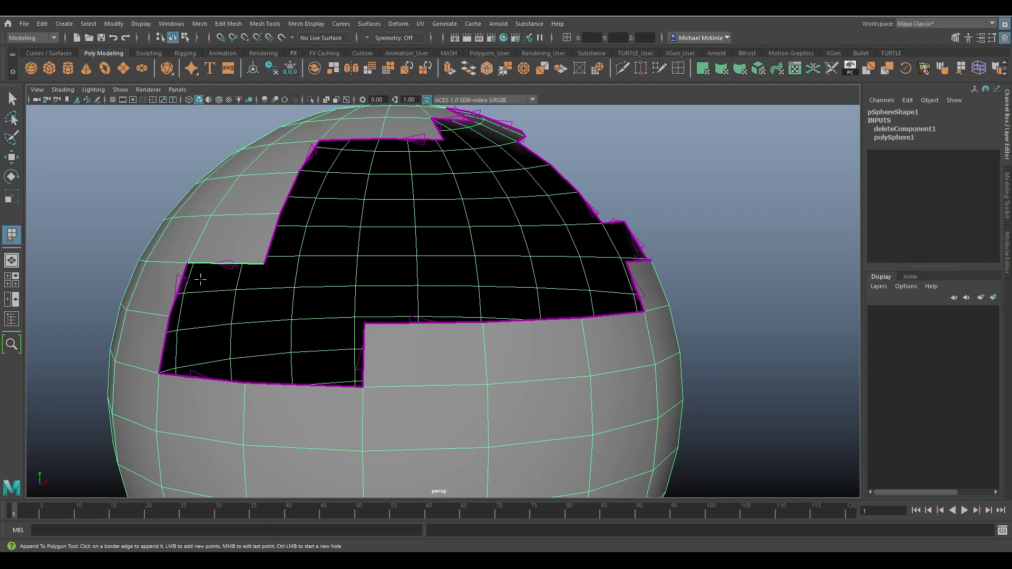
mouse_move(222, 272)
left_mouse_down("alt")
mouse_move(317, 282)
mouse_move(228, 257)
left_mouse_up("alt")
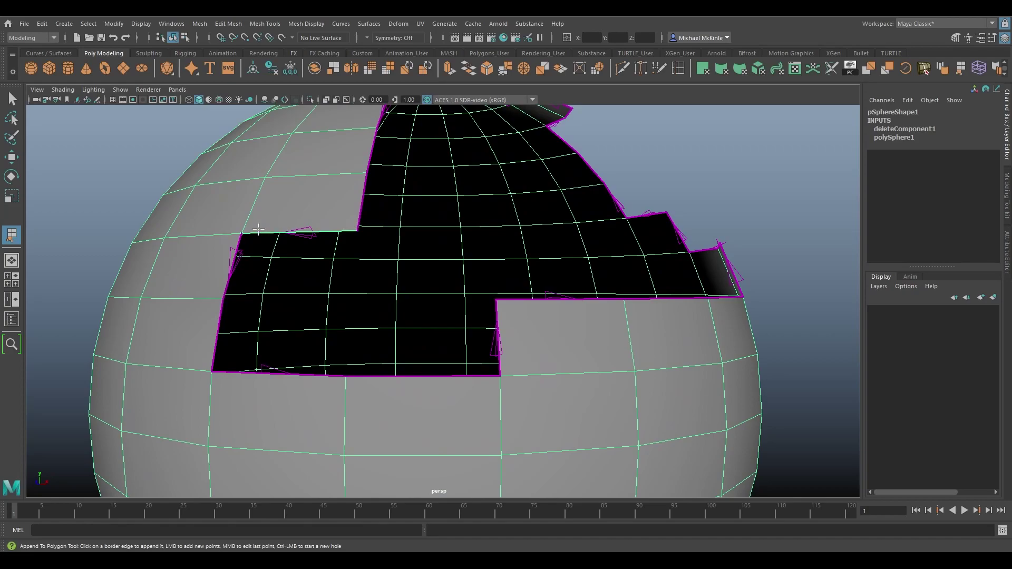
left_click_drag(280, 242, 345, 219, "alt")
left_click_drag(313, 187, 285, 216, "alt")
Append one large face across the hole's lower-left notch through its two left, two bottom and one right border edges.
left_click(231, 228)
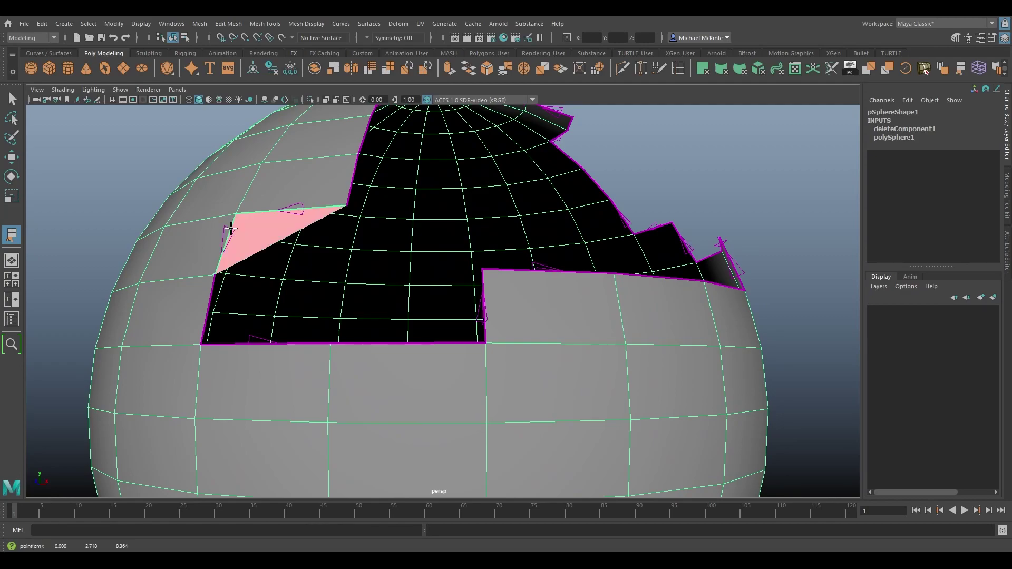
mouse_move(329, 253)
left_mouse_down("alt")
mouse_move(356, 255)
mouse_move(343, 270)
mouse_move(319, 262)
left_mouse_up("alt")
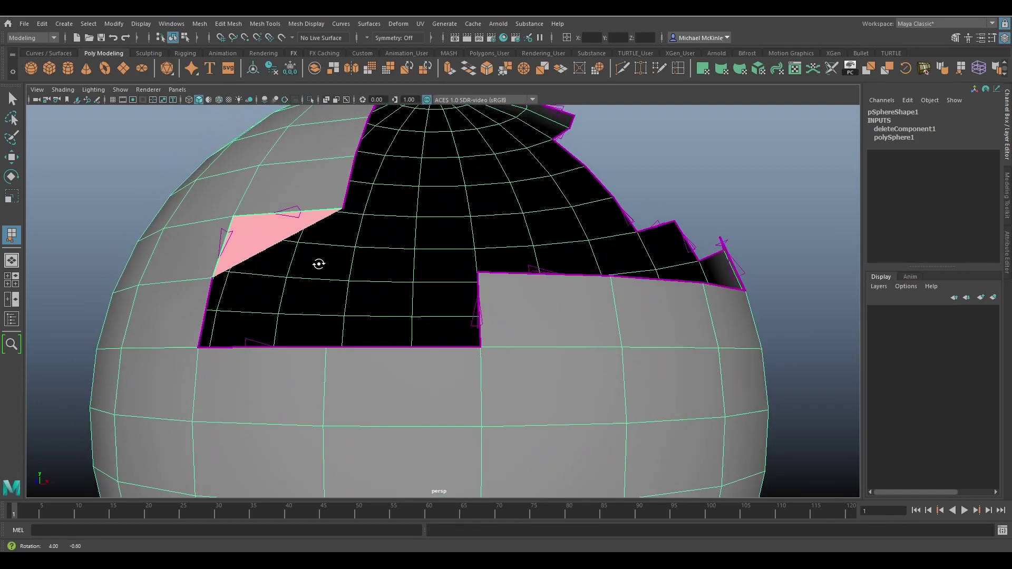
left_click(206, 301)
left_click(260, 347)
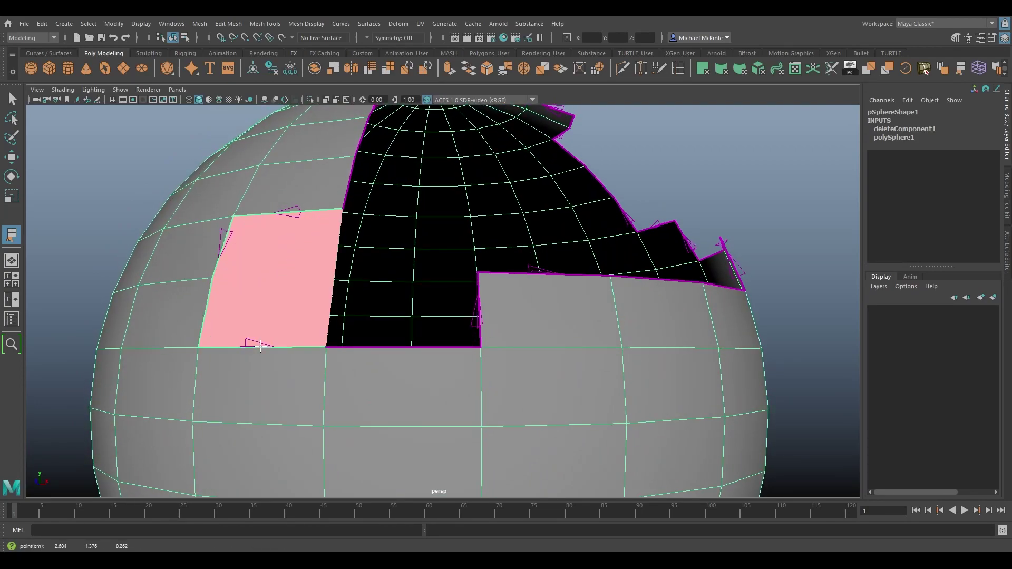
left_click(357, 347)
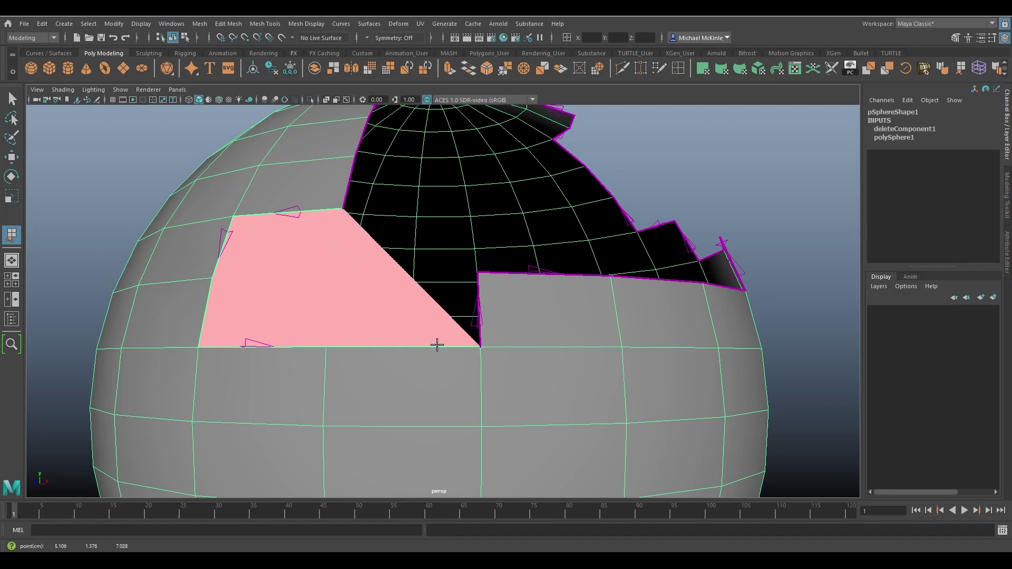
left_click(481, 309)
left_click_drag(492, 307, 381, 317, "alt")
left_click_drag(531, 275, 538, 280, "alt")
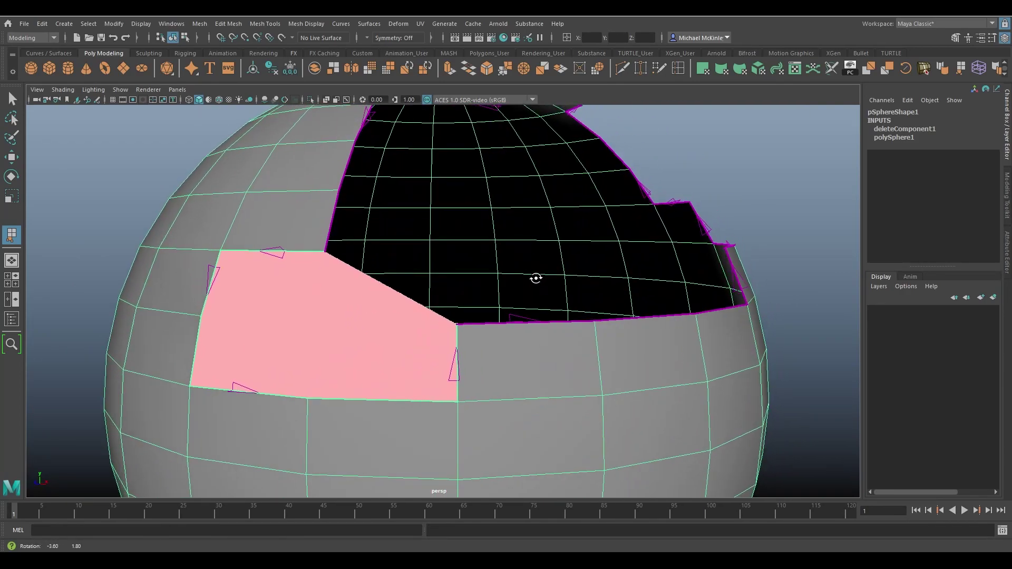
key("Return")
Inspect the appended face in the hole's lower-left notch and undo it.
left_click_drag(327, 301, 222, 228, "alt")
left_click_drag(283, 235, 235, 356, "alt")
left_click_drag(470, 324, 474, 313, "alt")
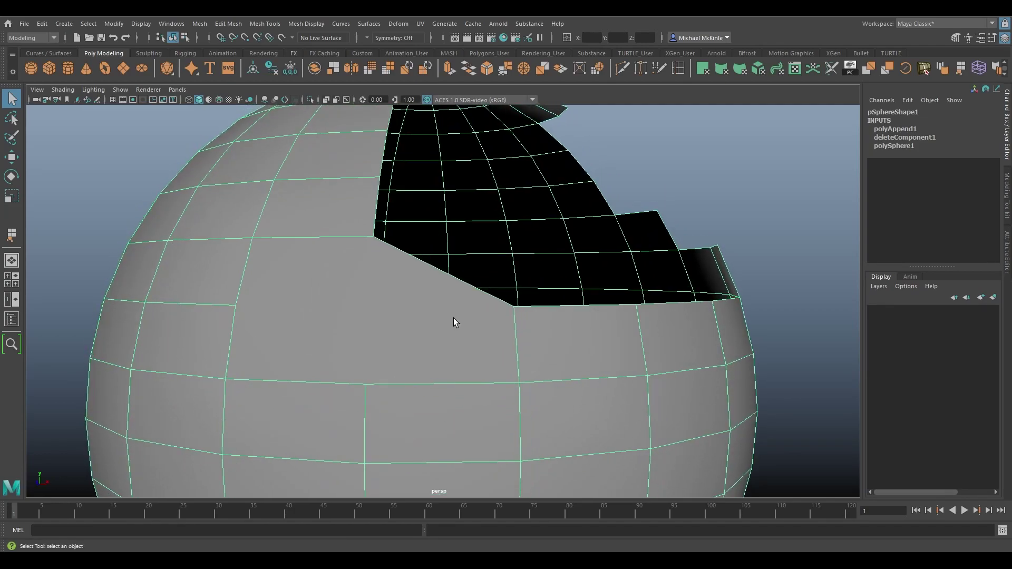
left_click_drag(453, 318, 370, 291, "alt")
key("ctrl+z")
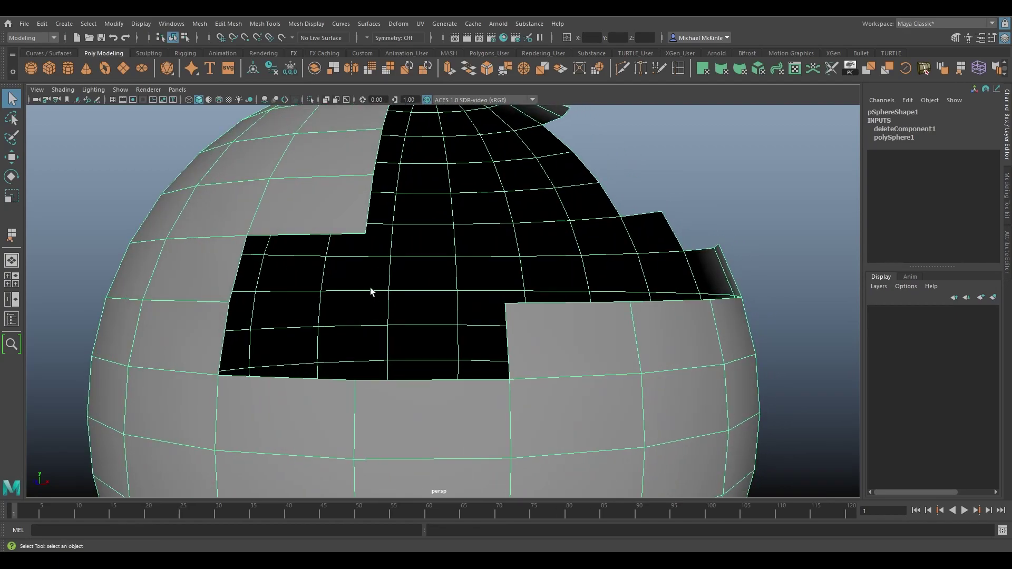
Restart Append to Polygon and pick the left of the two bottom border edges in the hole's lower-left notch as the first edge.
key("y")
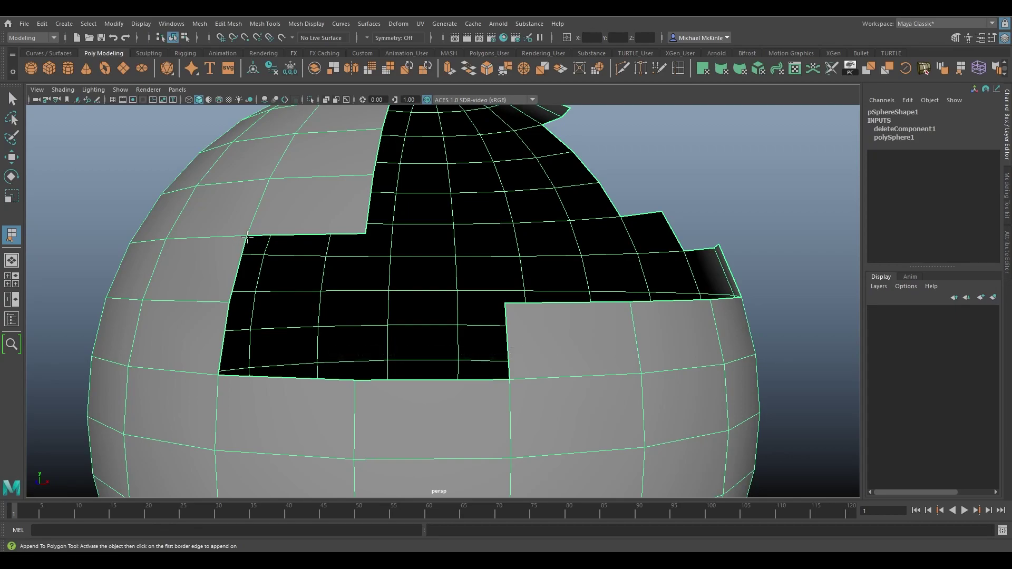
left_click_drag(251, 234, 285, 272, "alt")
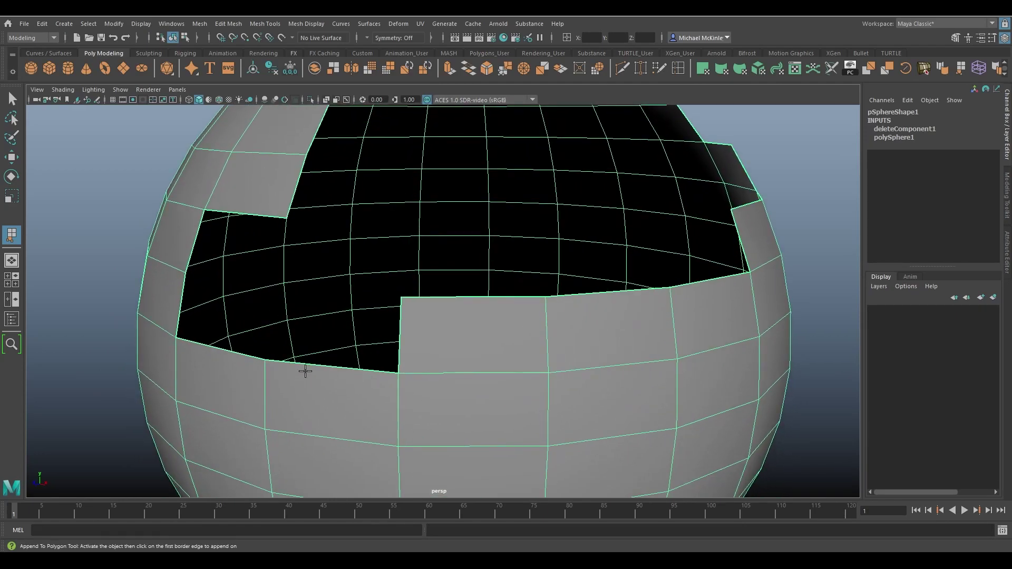
left_click(247, 356)
left_click_drag(345, 306, 343, 295, "alt")
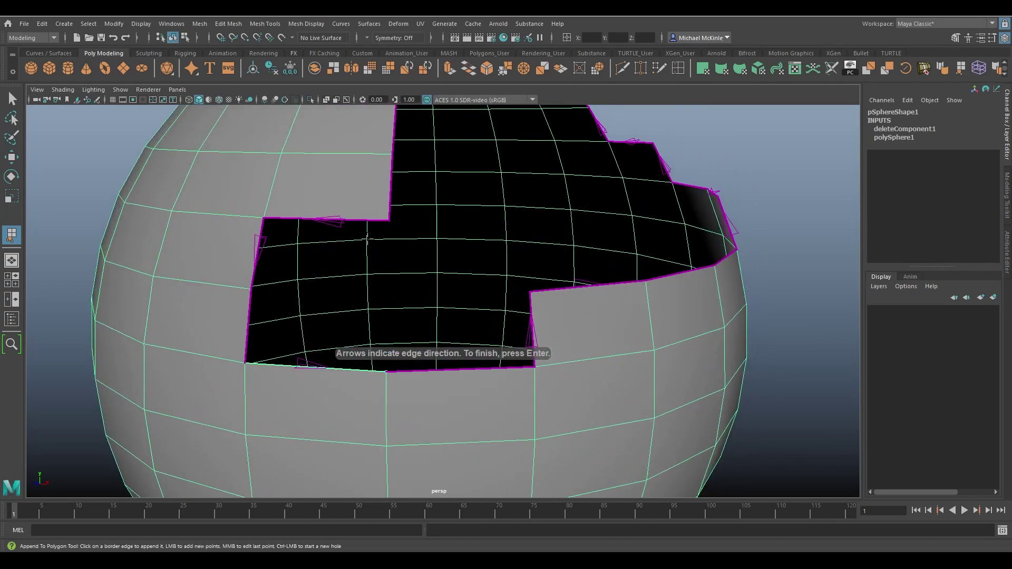
right_click_drag(343, 286, 402, 305, "alt")
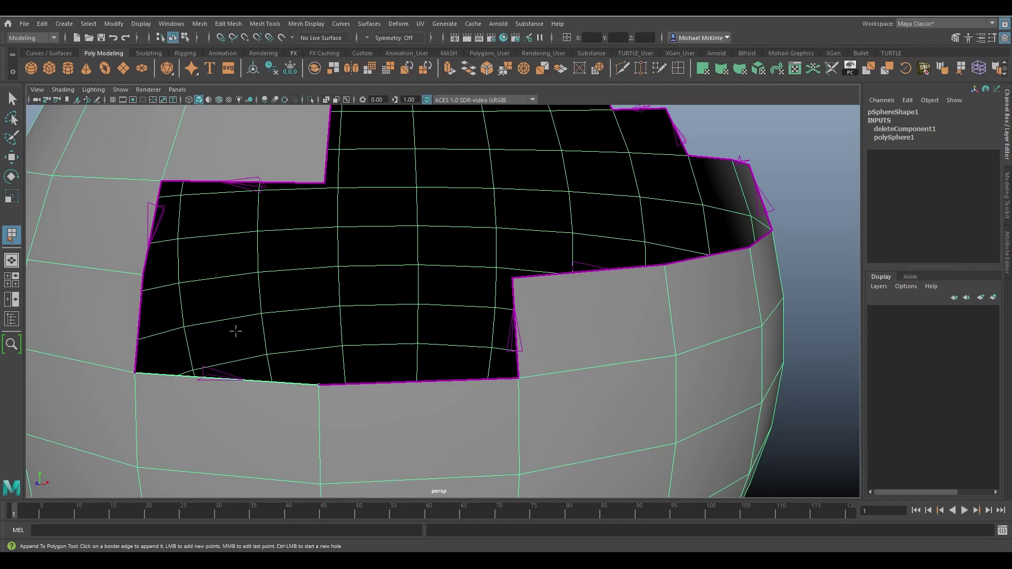
Try extending the new face to the notch's adjacent left border edge to form a triangle, and remove that last edge.
left_click(141, 287)
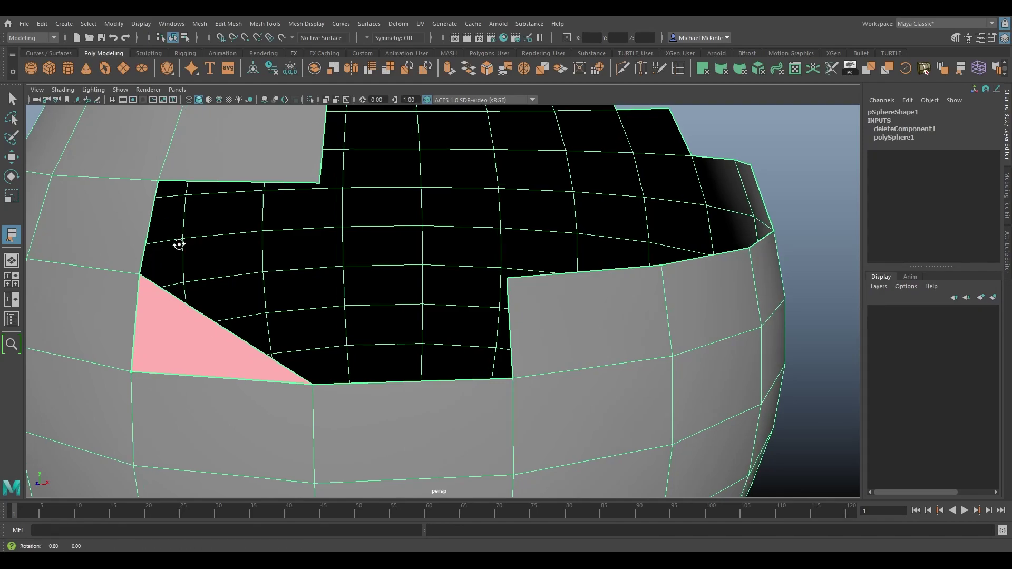
left_click_drag(156, 210, 241, 265, "alt")
scroll(240, 265, "up", 3)
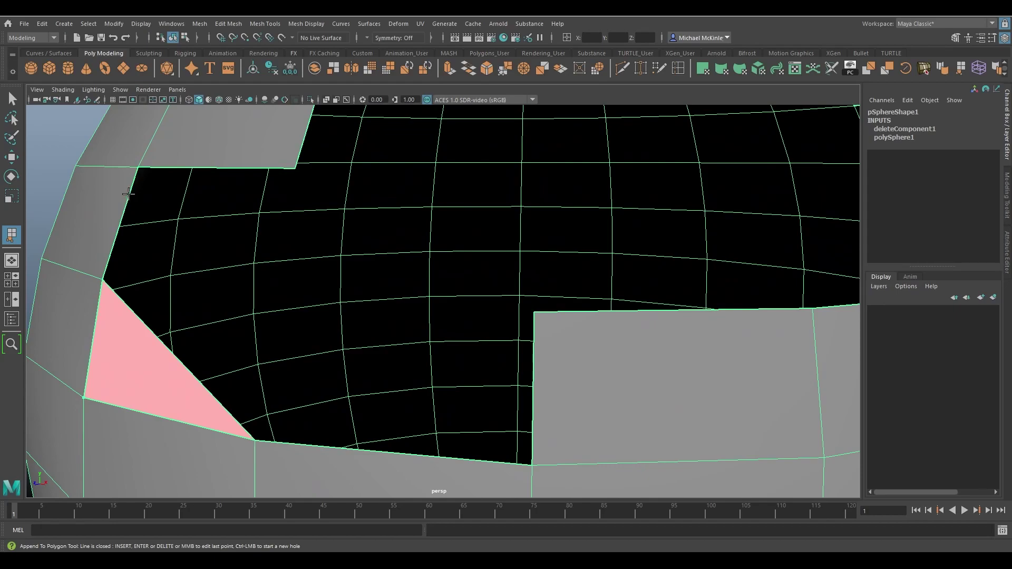
left_click_drag(248, 236, 227, 240, "alt")
left_click_drag(100, 209, 423, 292, "alt")
key("Delete")
right_click_drag(423, 292, 387, 303, "alt")
middle_click_drag(386, 302, 417, 298, "alt")
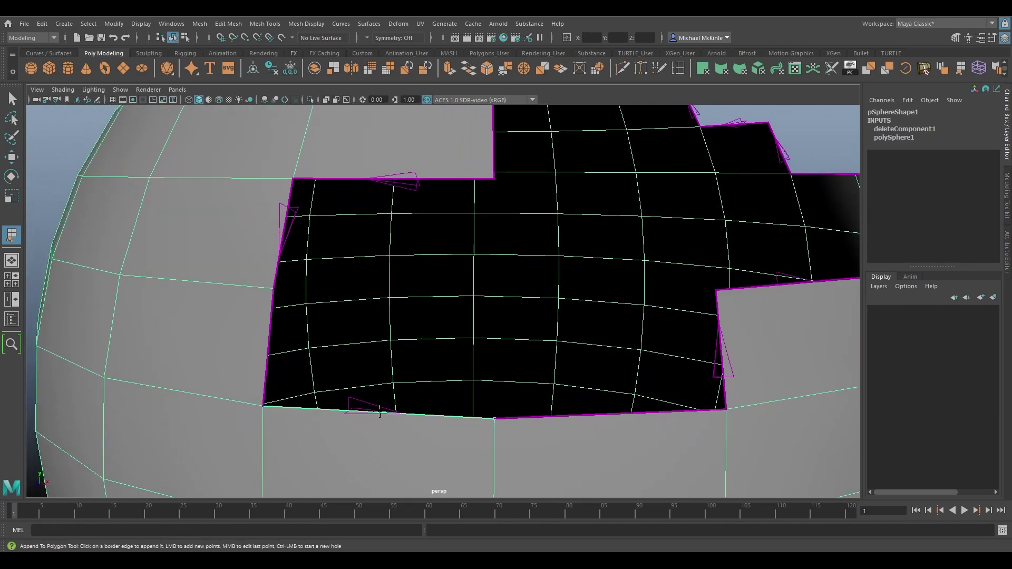
Extend the new face counterclockwise along the notch's bottom and right edges and the hole's lower-right border edges.
left_click(550, 417)
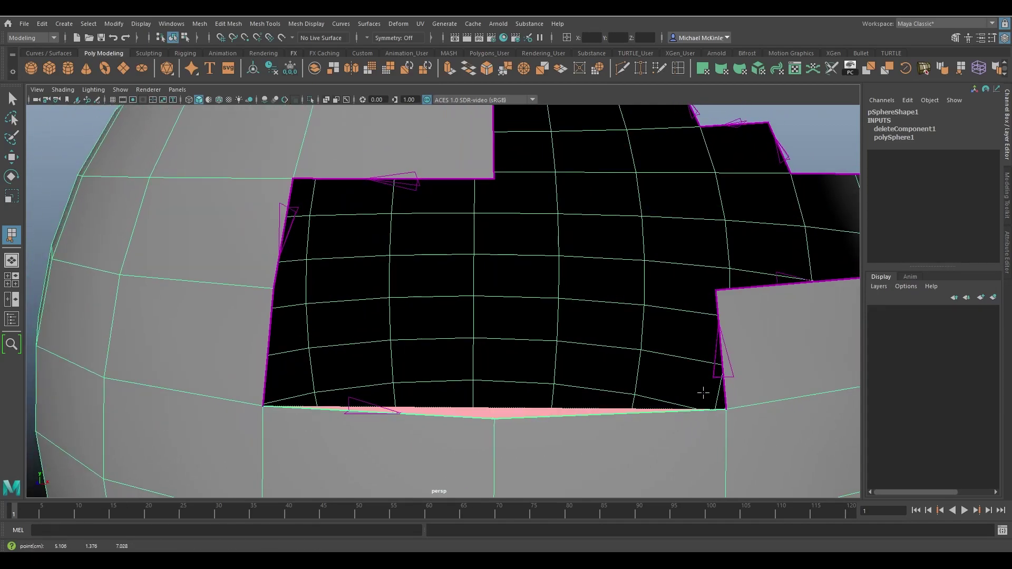
left_click(721, 368)
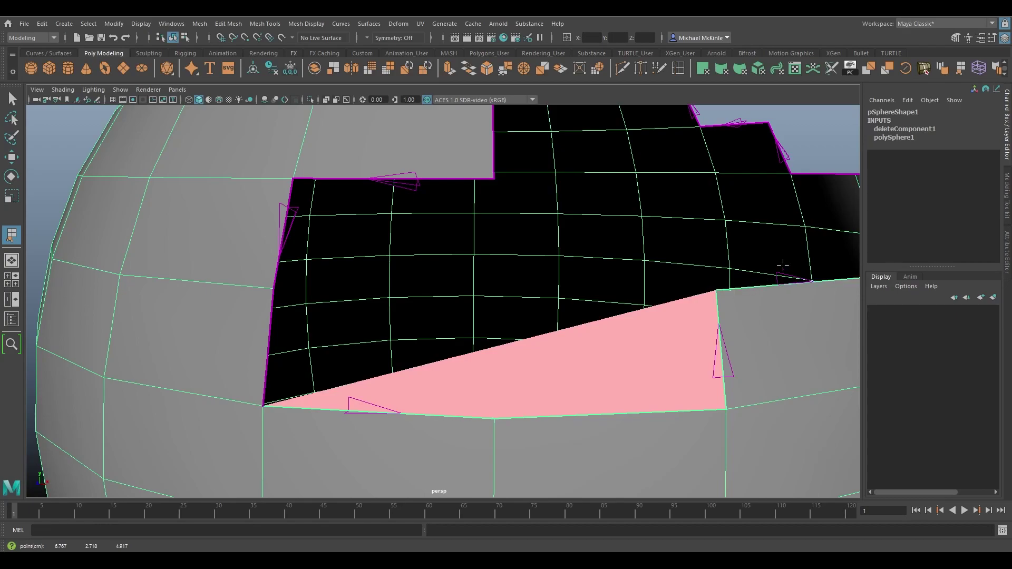
left_click_drag(767, 276, 486, 295, "alt")
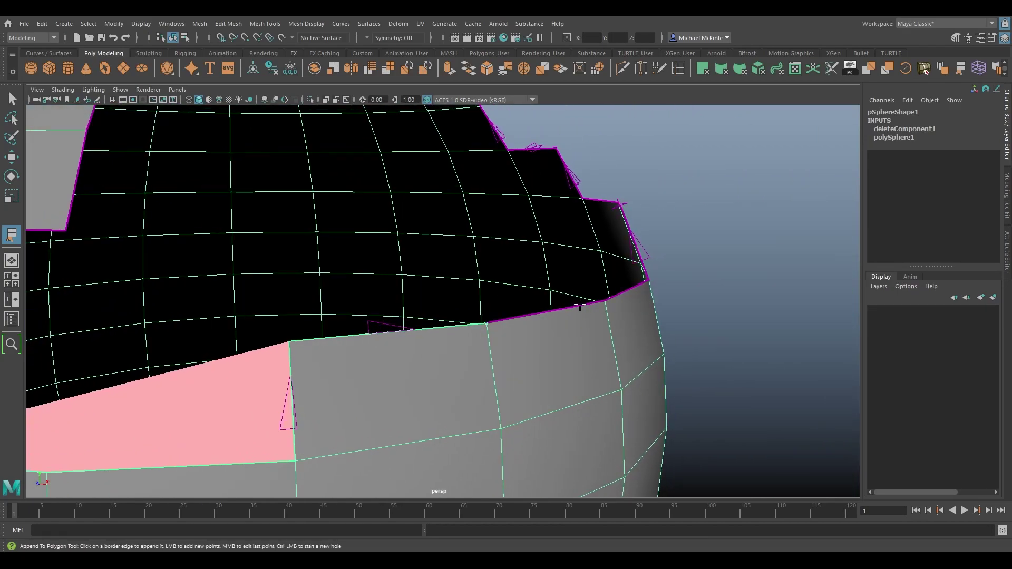
left_click(631, 284)
left_click(644, 262)
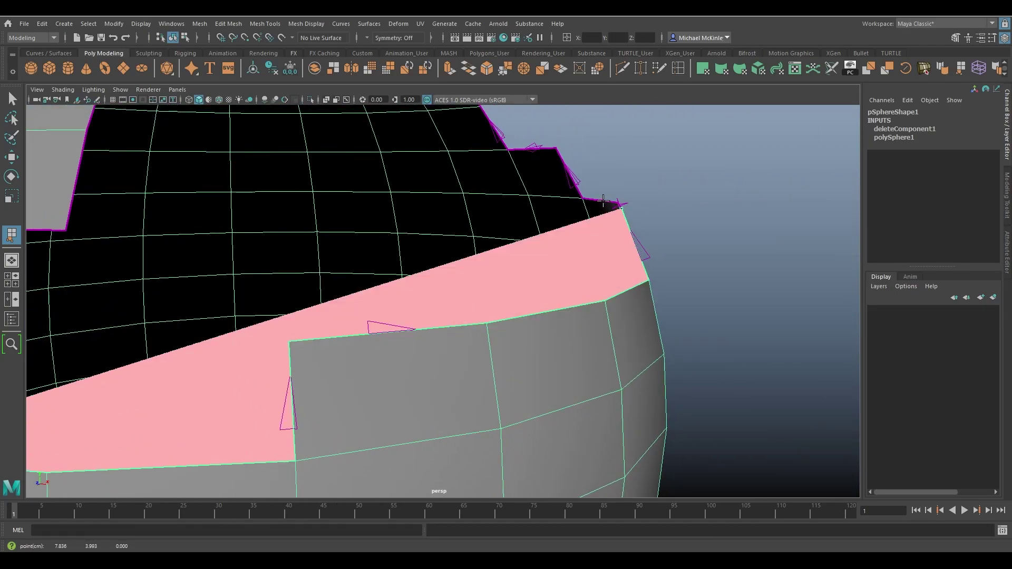
left_click_drag(602, 201, 612, 242, "alt")
Remove the appended edges one after another and cancel the unfinished face.
key("BackSpace")
key("BackSpace")
key("BackSpace")
key("BackSpace")
key("BackSpace")
key("BackSpace")
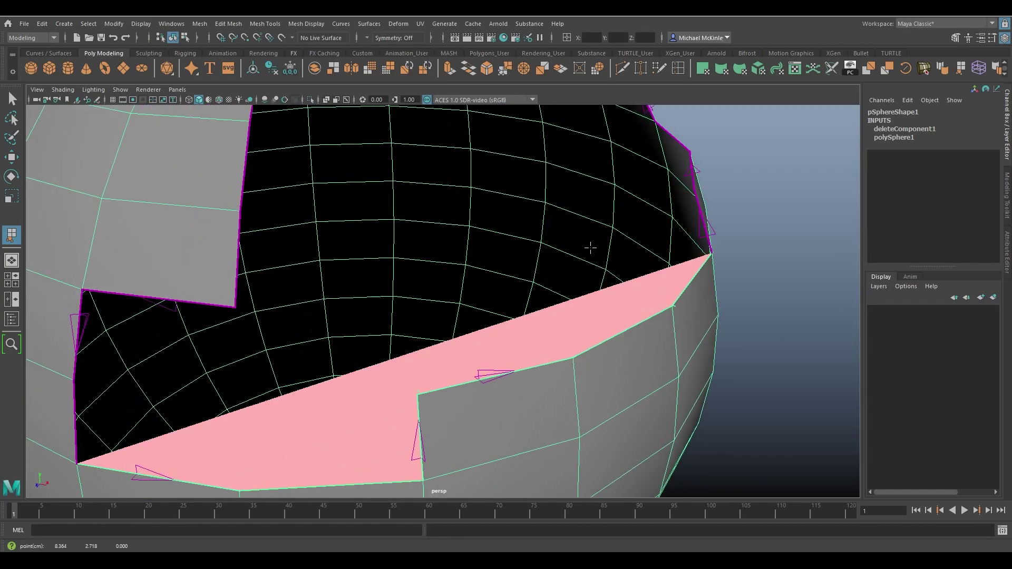
key("BackSpace")
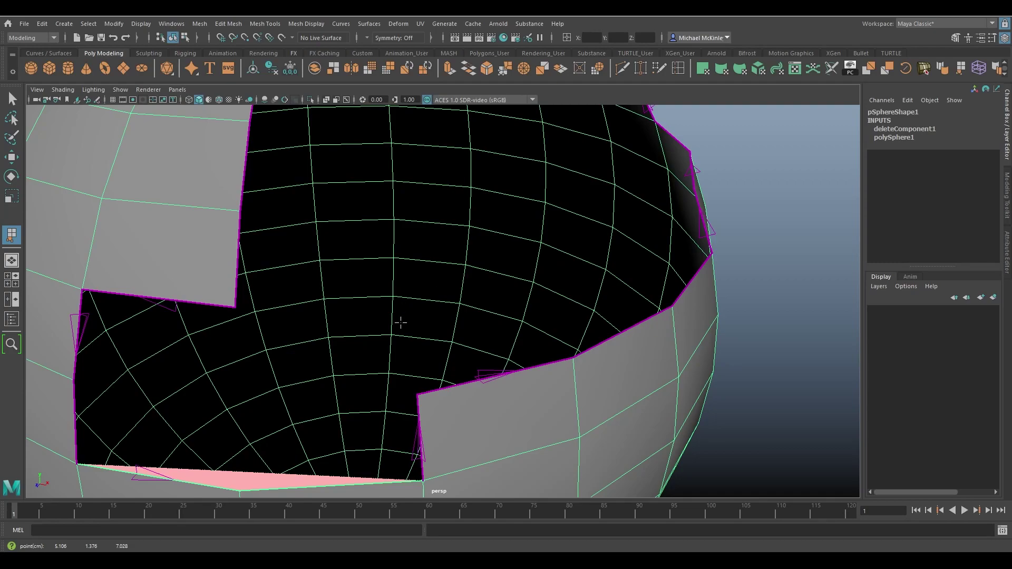
key("space")
left_click_drag(368, 368, 470, 306, "alt")
key("BackSpace")
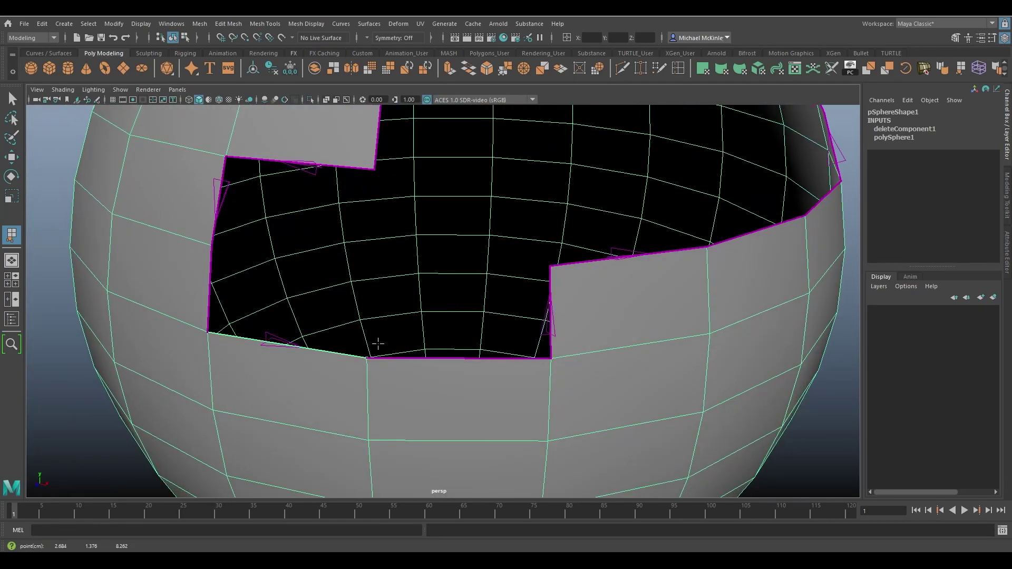
key("Escape")
Examine the hole's jagged border and the edges facing each other across it from several angles.
left_click_drag(426, 287, 421, 295, "alt")
scroll(478, 257, "down", 3)
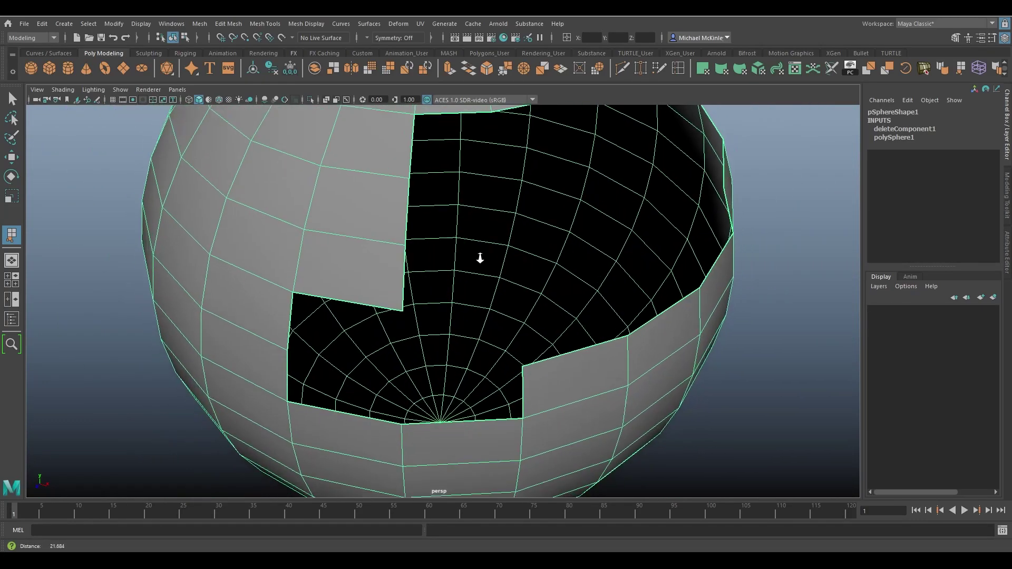
scroll(495, 198, "up", 2)
middle_click_drag(538, 244, 530, 308, "alt")
mouse_move(530, 307)
left_mouse_down("alt")
mouse_move(492, 309)
mouse_move(512, 313)
left_mouse_up("alt")
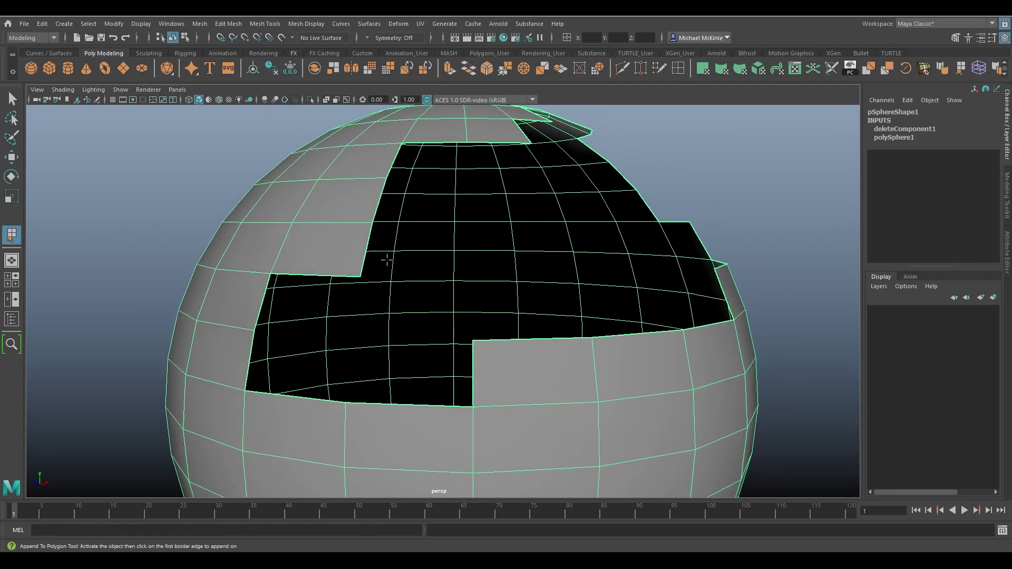
left_click_drag(384, 259, 364, 264, "alt")
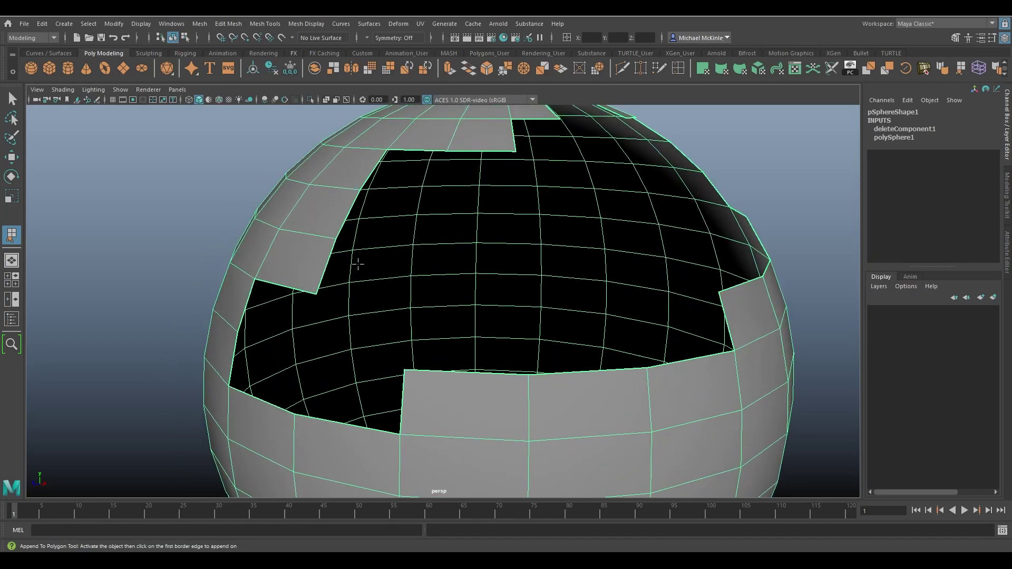
left_click_drag(570, 293, 405, 273, "alt")
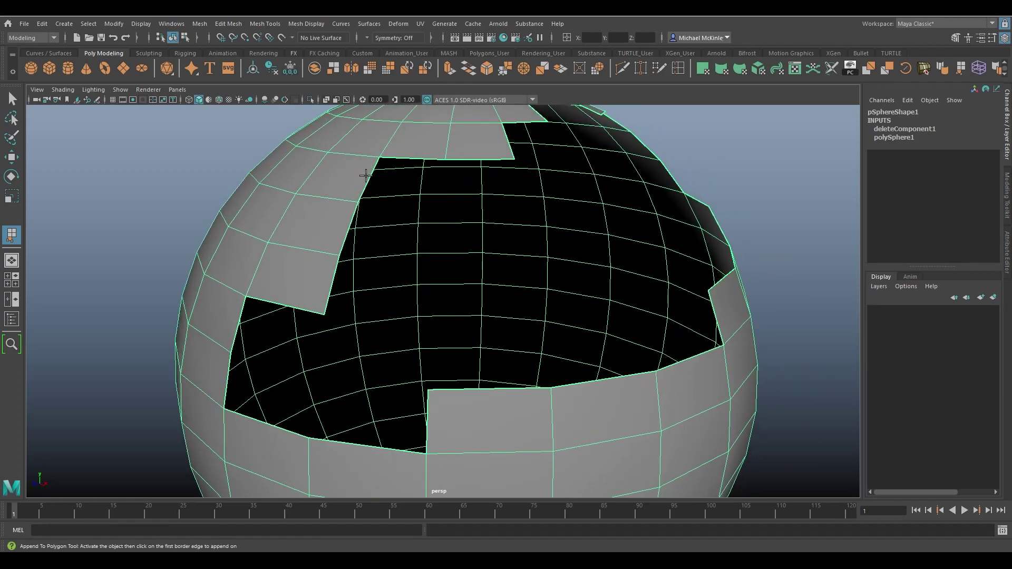
left_click_drag(548, 263, 519, 262, "alt")
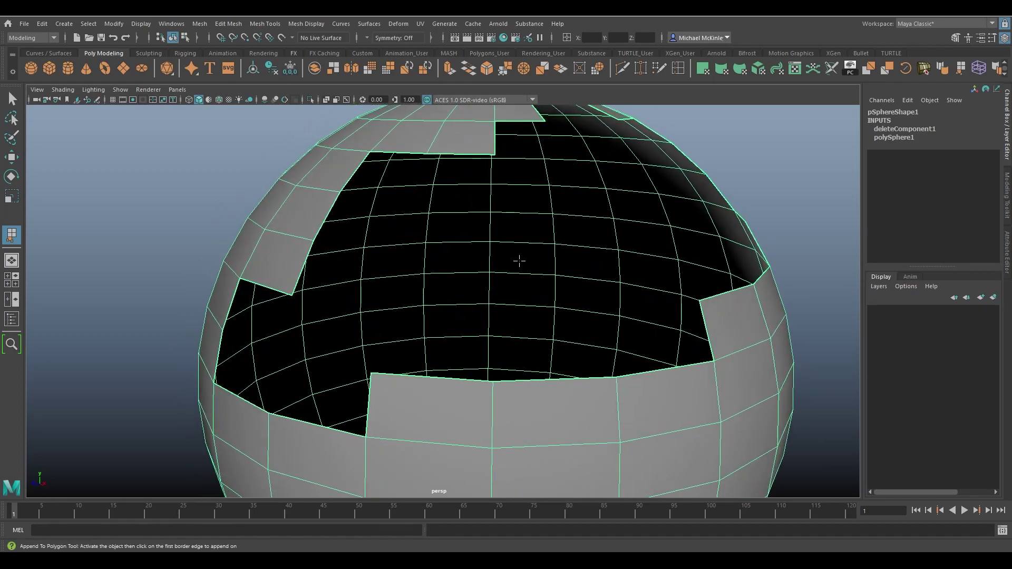
Bridge the hole with a strip face from the right edge of its upper border to the lower border edge beside the lower-left notch.
left_click(471, 154)
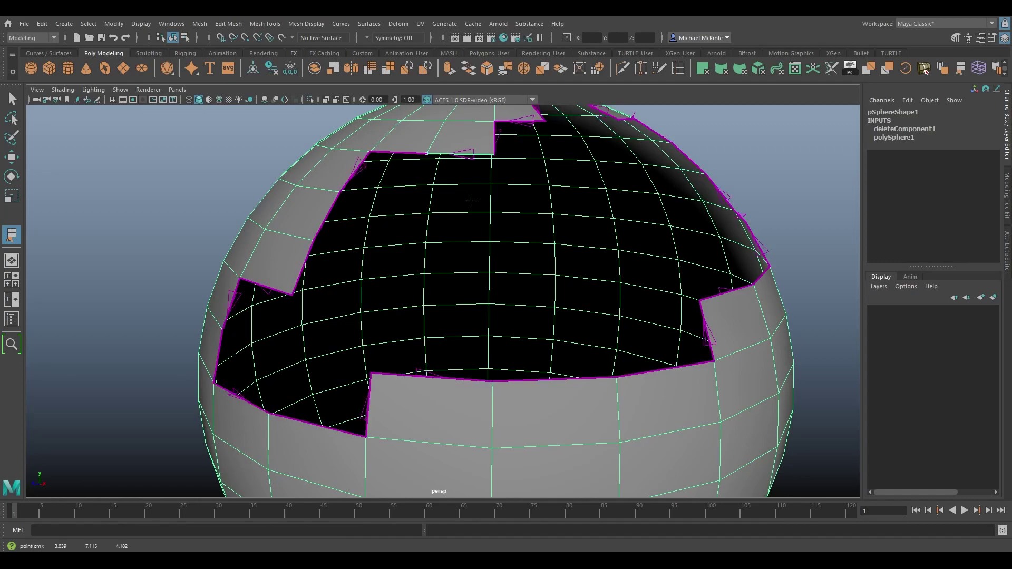
left_click(452, 379)
left_click_drag(621, 343, 640, 339, "alt")
left_click_drag(519, 224, 497, 159, "alt")
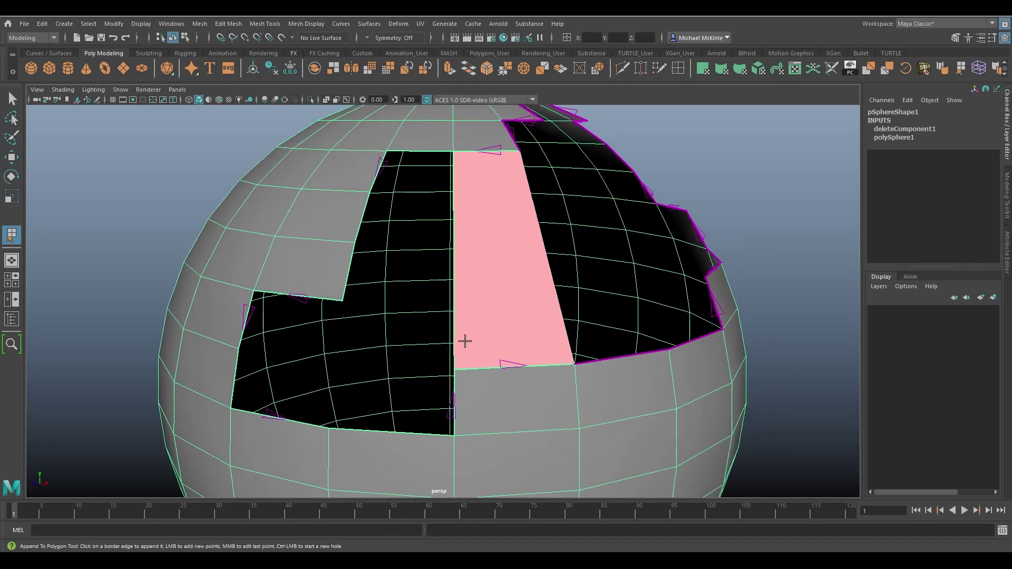
Try adding a vertical border edge on the hole's left side to the strip face, and remove it.
left_click(346, 271)
left_click_drag(384, 276, 533, 309, "alt")
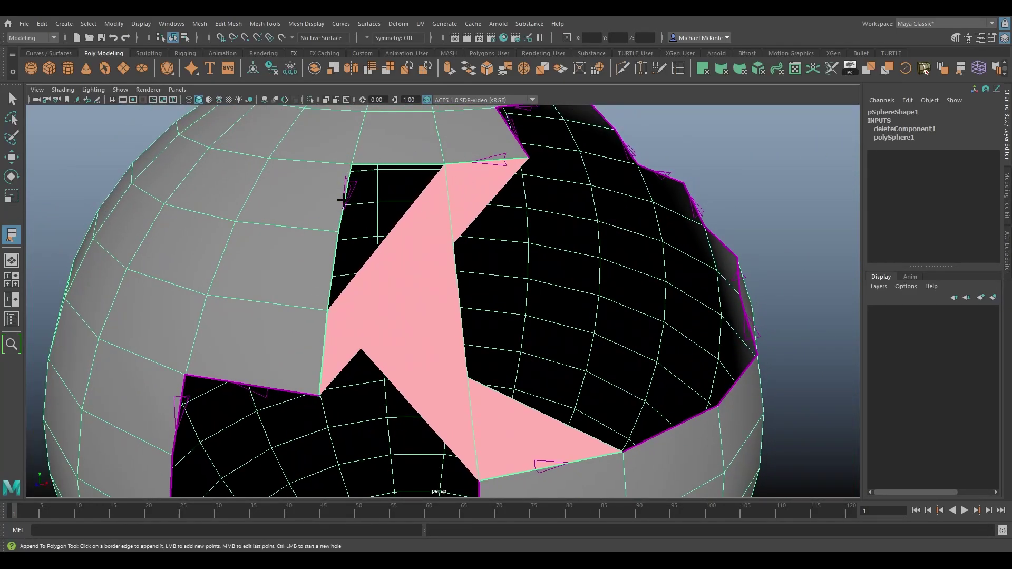
left_click_drag(517, 332, 495, 317, "alt")
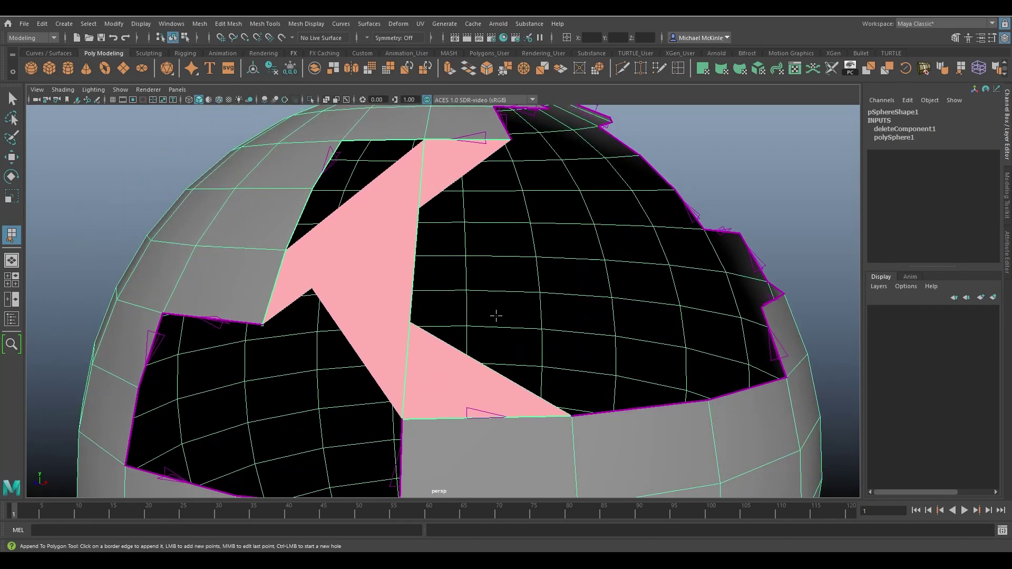
right_click_drag(495, 317, 455, 297, "alt")
left_click_drag(472, 280, 472, 282, "alt")
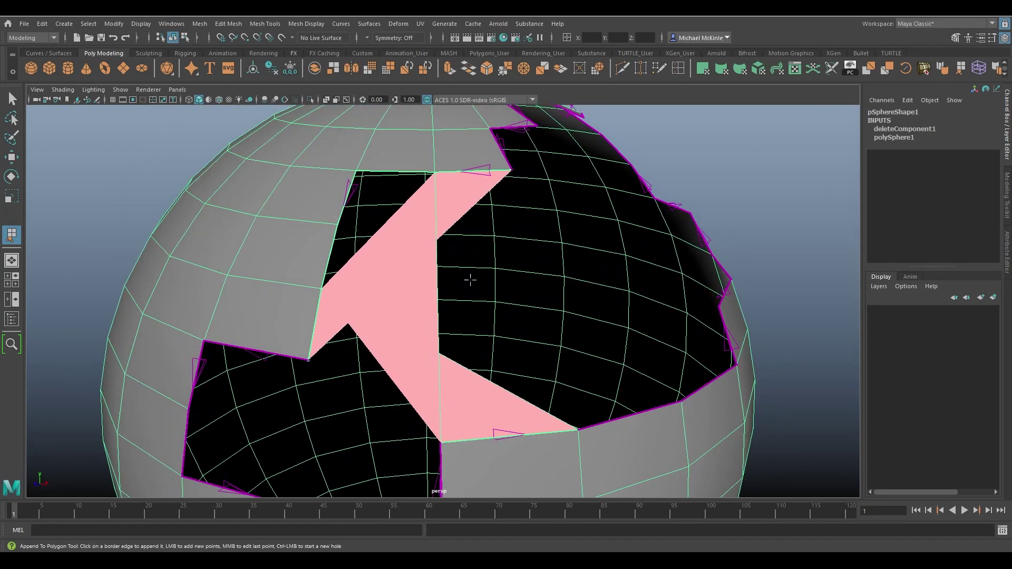
key("BackSpace")
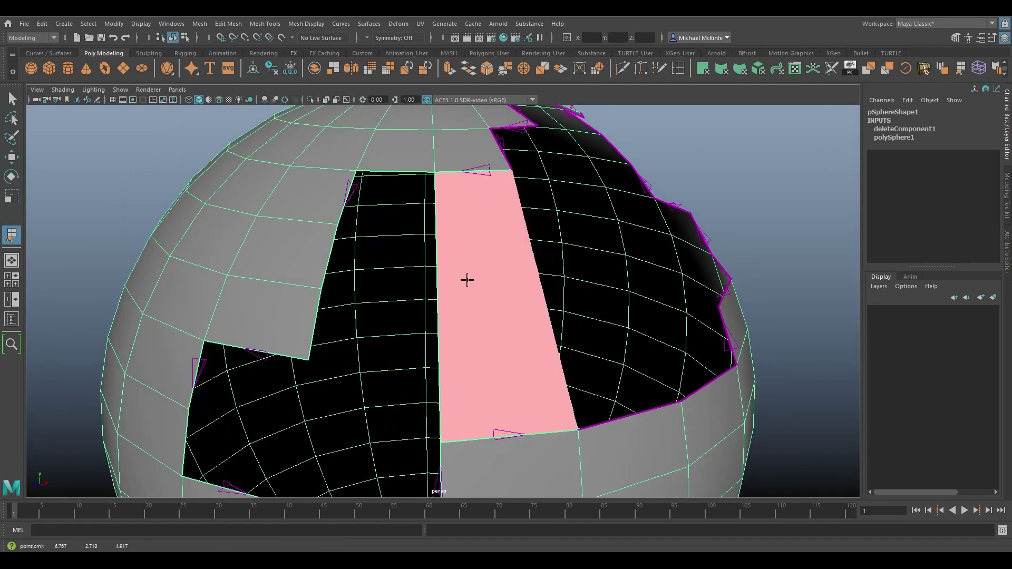
Try extending the strip face along the next two lower border edges to its right, and remove both edges.
left_click(650, 409)
left_click(704, 389)
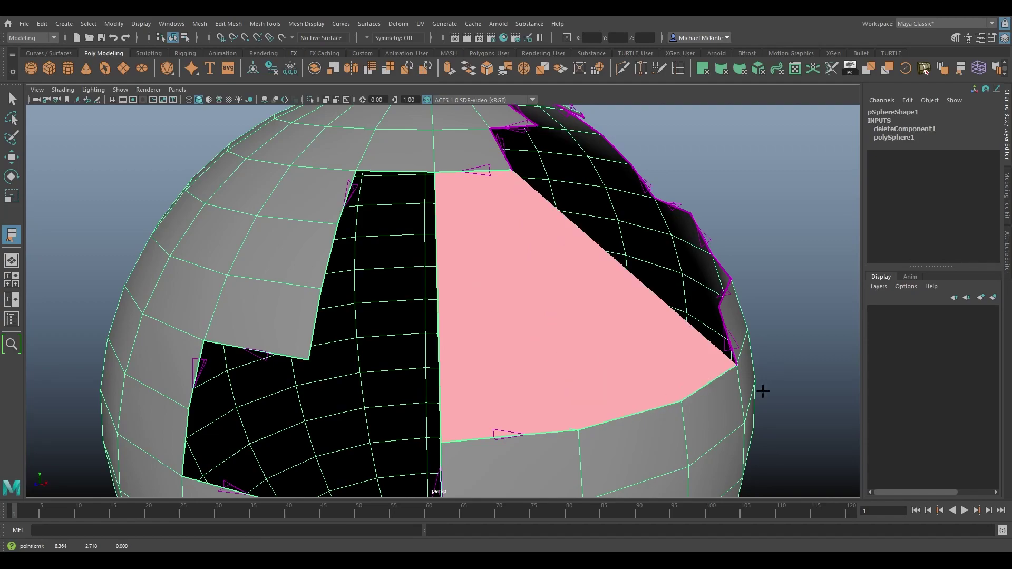
left_click_drag(629, 346, 567, 344, "alt")
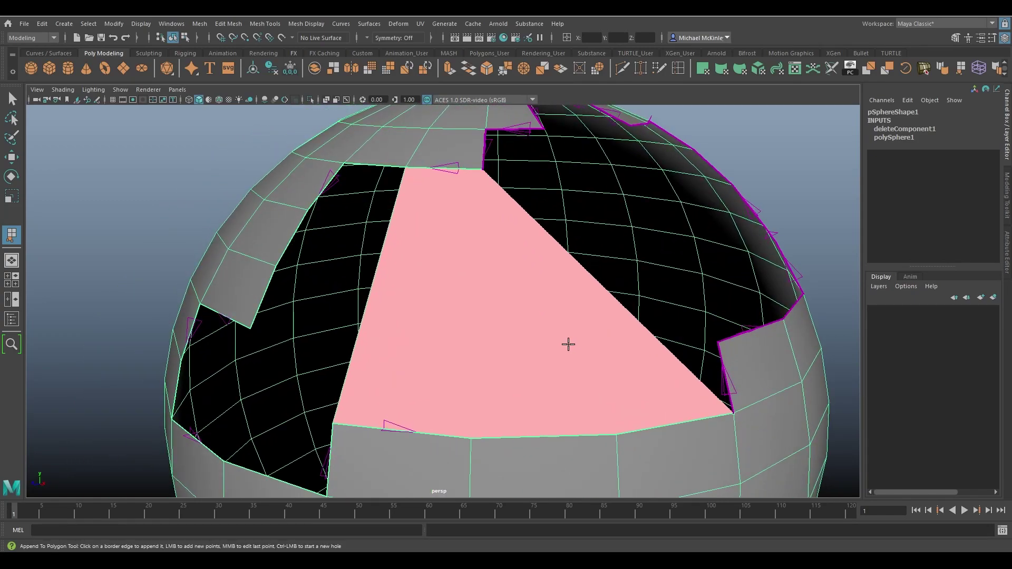
key("BackSpace")
key("BackSpace")
Finish the four-sided strip face bridging the hole's upper and lower border edges.
left_click_drag(726, 241, 438, 314, "alt")
left_click(788, 180)
left_click_drag(639, 357, 597, 300, "alt")
right_click_drag(597, 301, 628, 303, "alt")
left_click_drag(628, 302, 639, 285, "alt")
key("Return")
left_click_drag(544, 291, 591, 323, "alt")
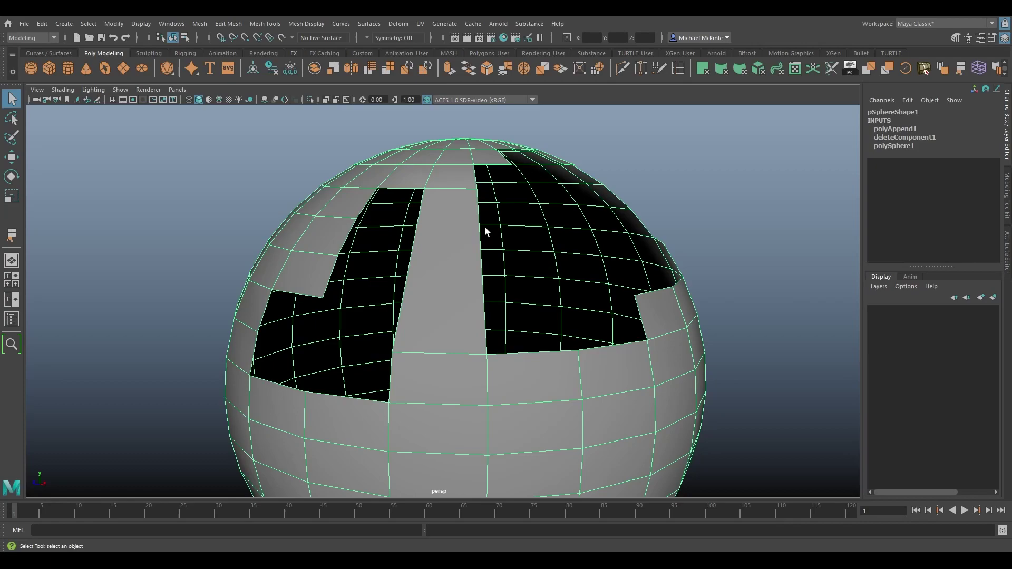
Open the Append to Polygon tool settings, reset them and have Keep new faces planar turned on.
left_click(267, 24)
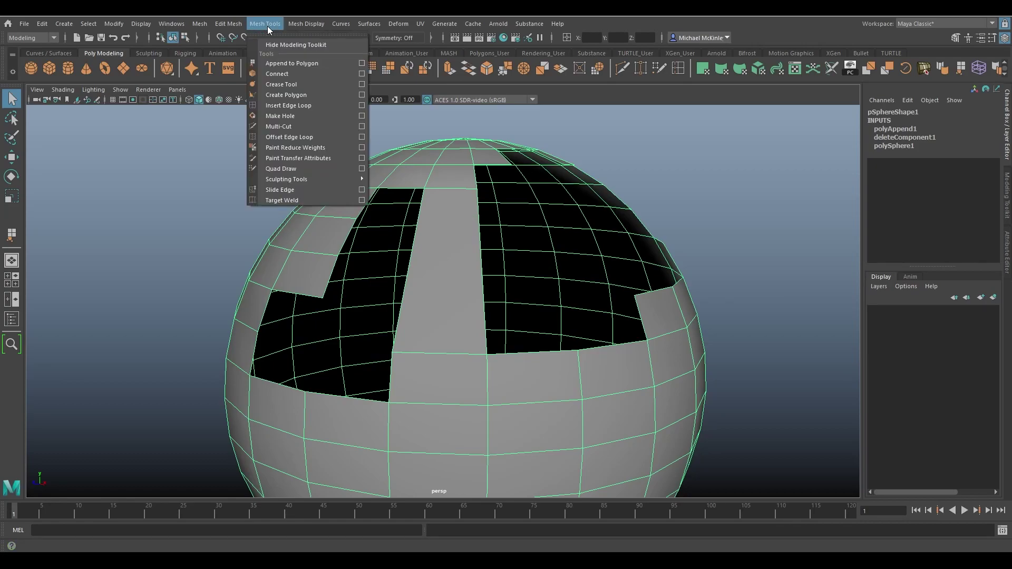
left_click(361, 63)
left_click_drag(213, 81, 169, 76)
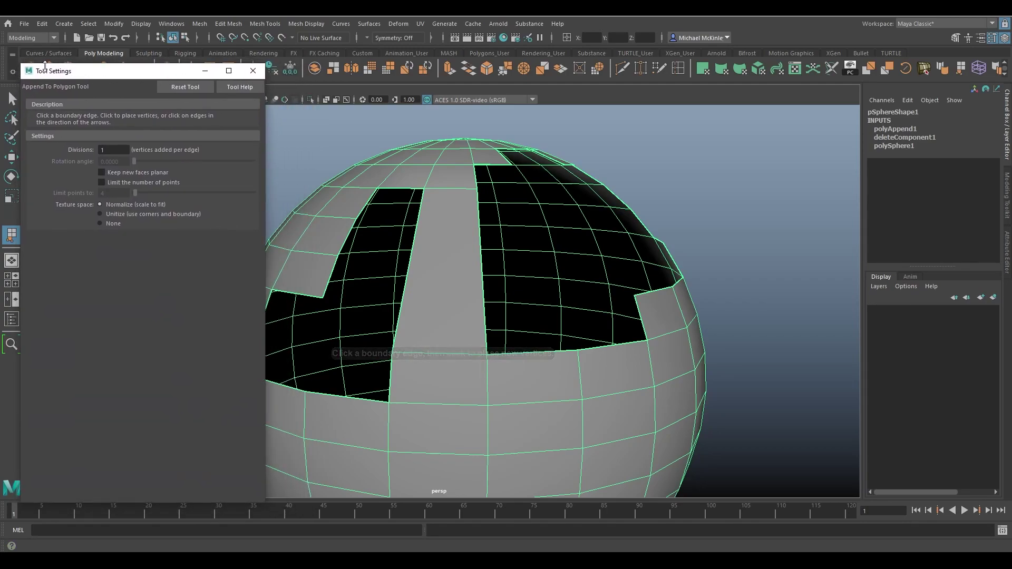
left_click_drag(456, 201, 523, 188, "alt")
left_click(185, 87)
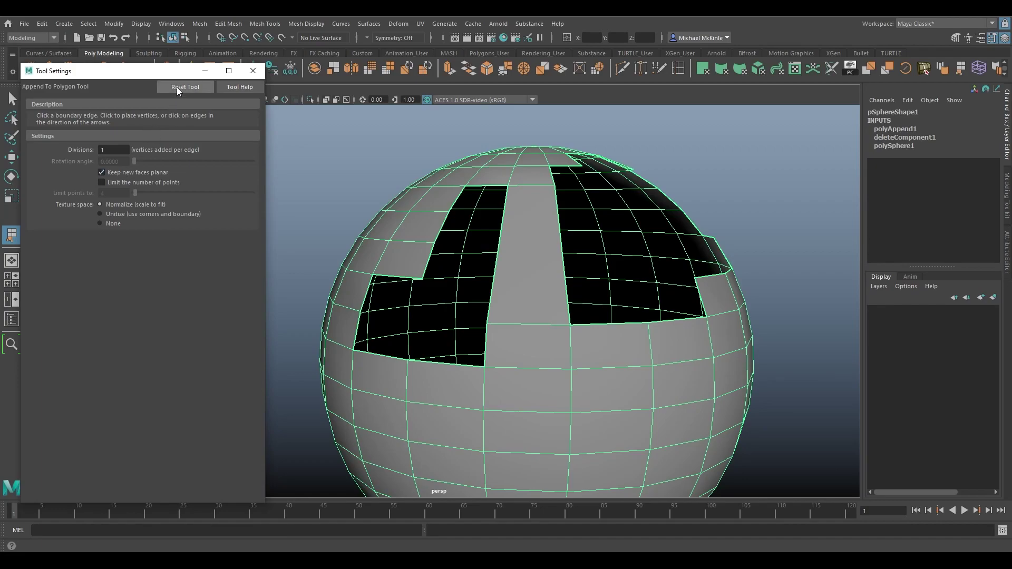
left_click(139, 173)
left_click(157, 172)
left_click(149, 172)
Try to bridge an upper border edge of the larger remaining hole to the lower edge beside its notch with the planar constraint on.
left_click_drag(638, 248, 570, 236, "alt")
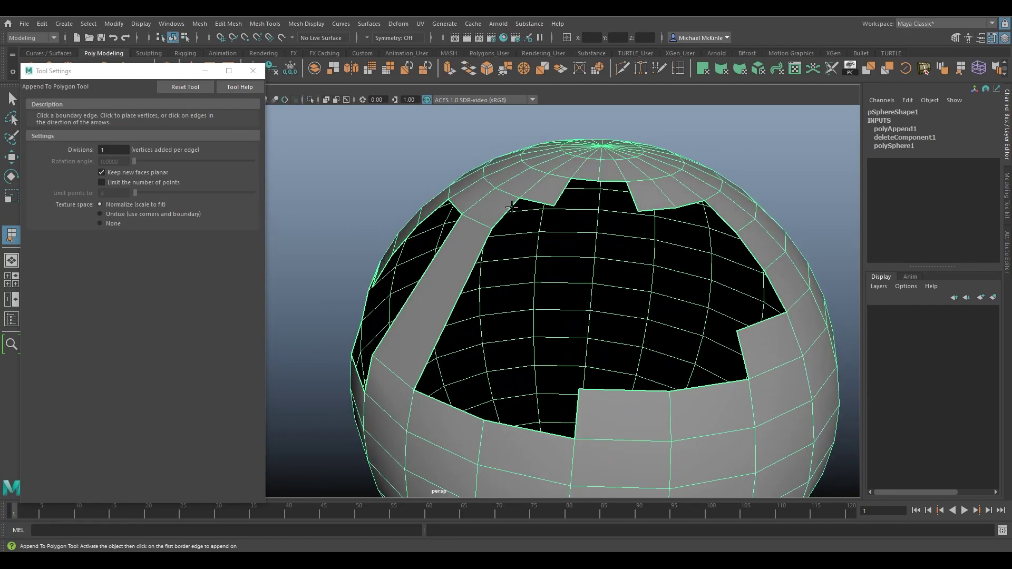
left_click(513, 205)
left_click(635, 391)
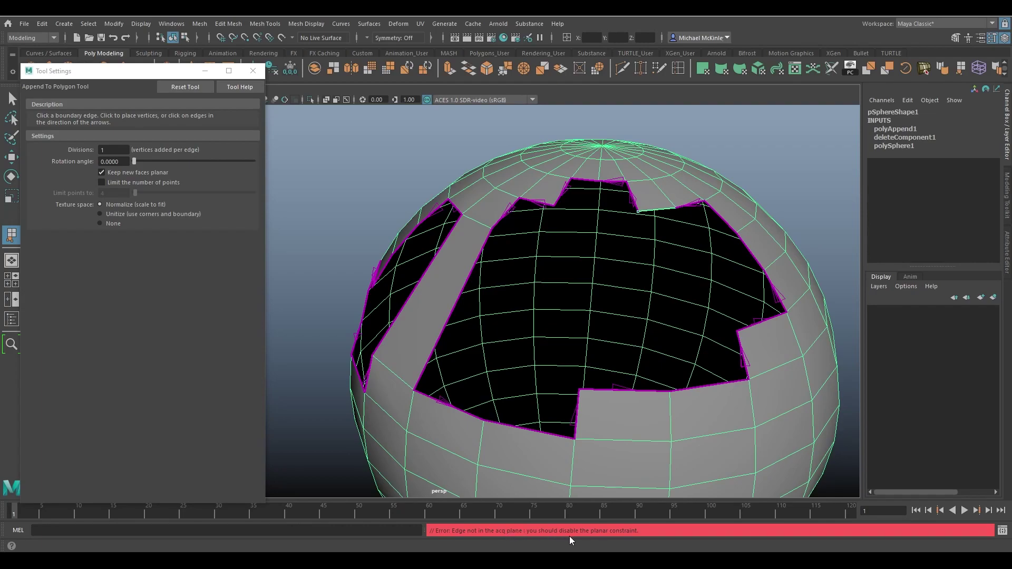
Turn off Keep new faces planar and bridge an upper border edge of the larger hole to the lower border.
left_click(101, 173)
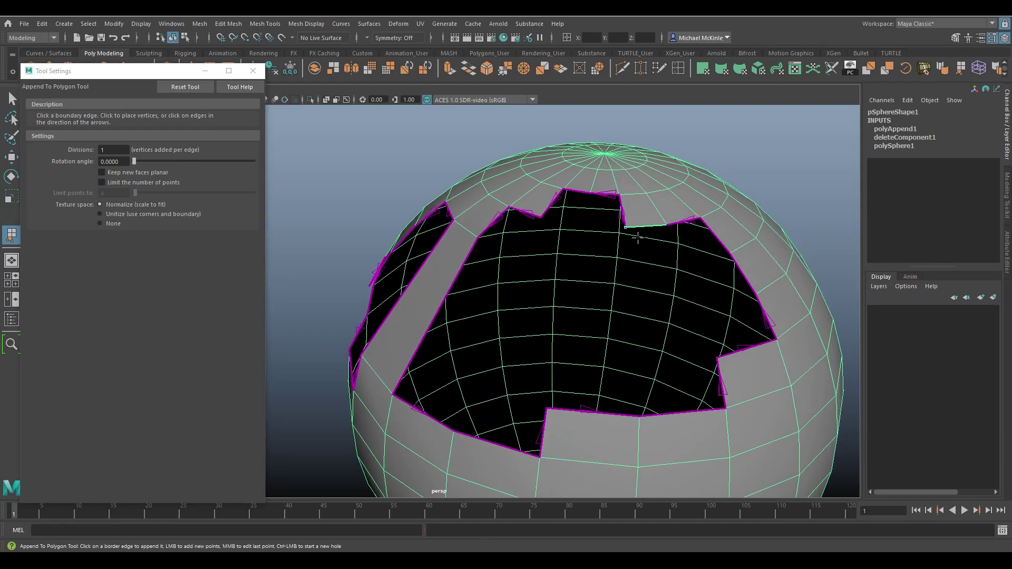
left_click(610, 420)
left_click(645, 226)
left_click_drag(657, 438, 445, 299, "alt")
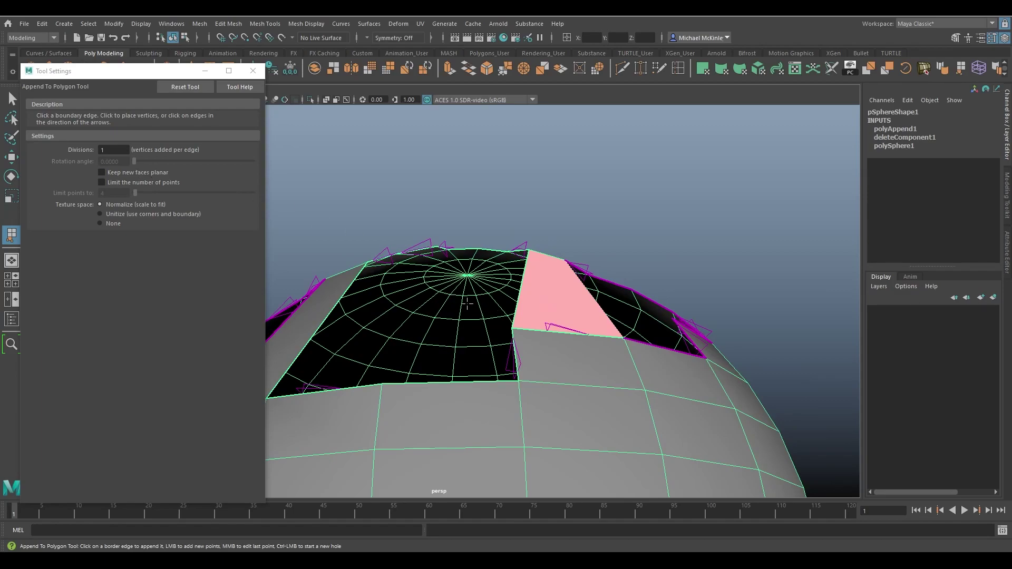
left_click_drag(422, 233, 439, 259, "alt")
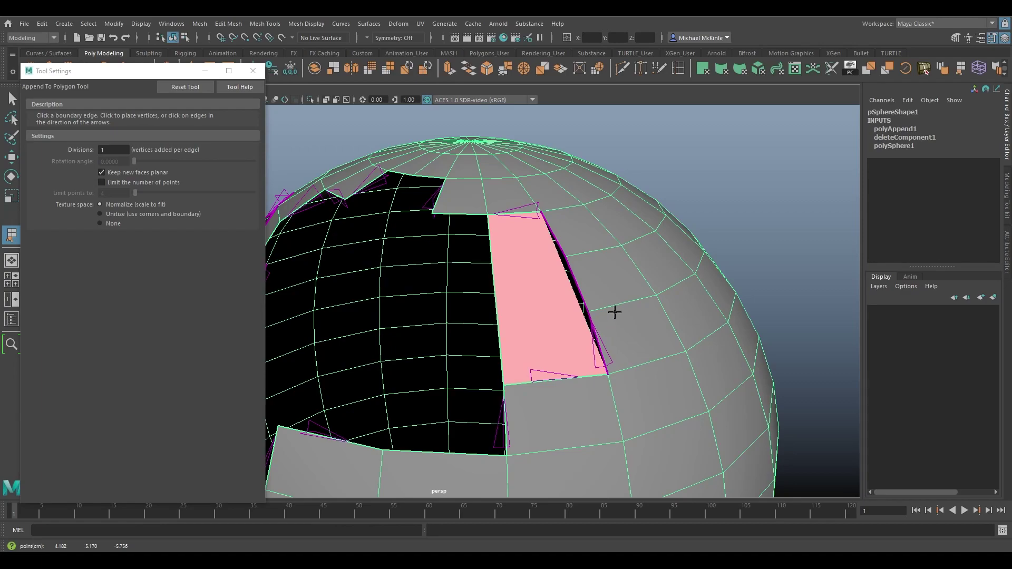
Finish the planar face bridging the larger hole's upper border edge and the lower ledge on its right side.
mouse_move(546, 312)
left_mouse_down("alt")
mouse_move(552, 288)
mouse_move(513, 280)
mouse_move(526, 267)
mouse_move(554, 311)
mouse_move(549, 300)
left_mouse_up("alt")
left_click_drag(508, 226, 572, 278, "alt")
key("Return")
Delete the new bridging face from the sphere and turn off Keep new faces planar for the Append to Polygon tool.
key("q")
right_click_drag(572, 275, 571, 299)
left_click(580, 298)
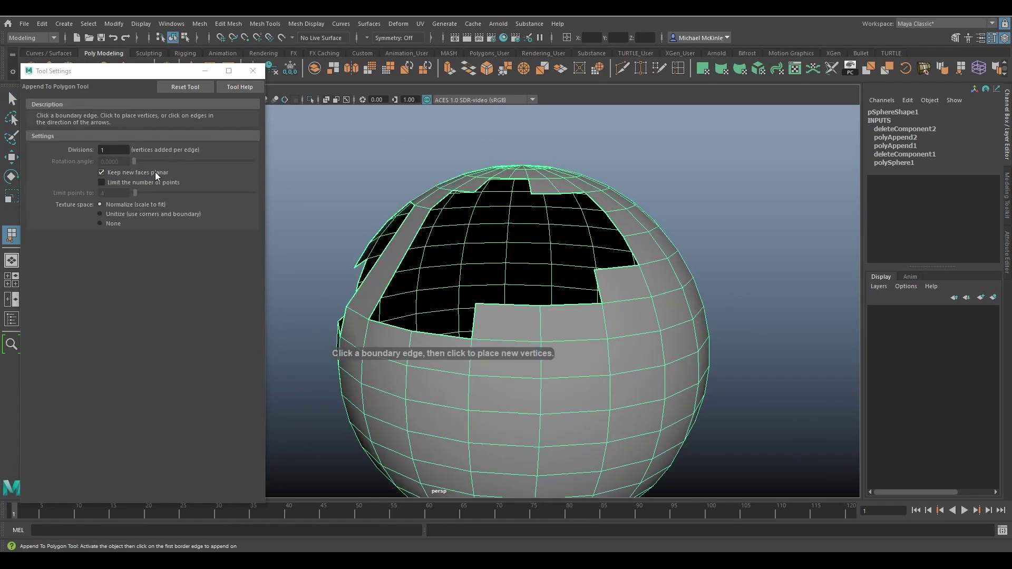
left_click(140, 172)
left_click_drag(532, 288, 560, 298, "alt")
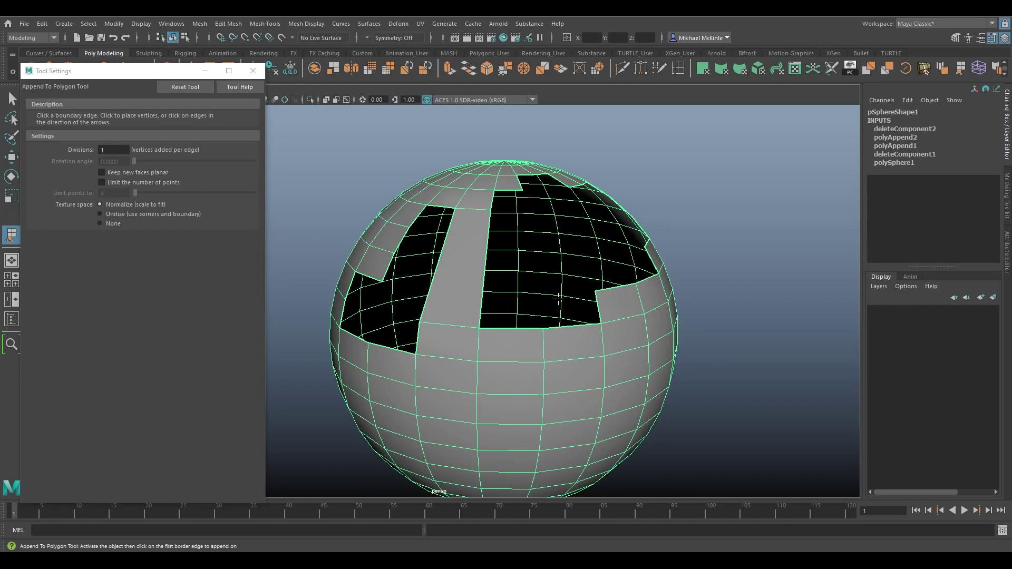
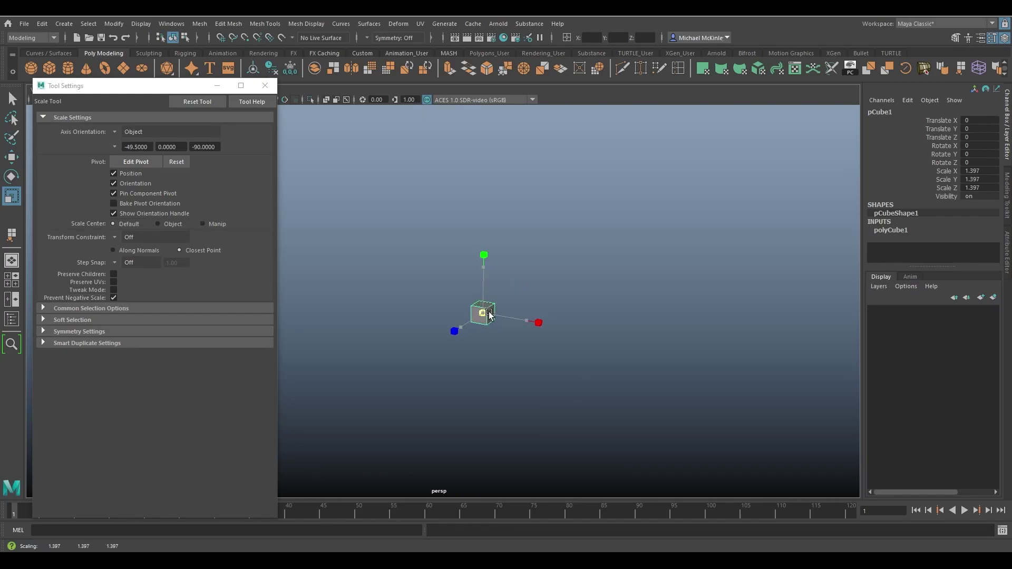
Delete two adjacent side faces of the cube.
scroll(559, 300, "up", 5)
right_click_drag(565, 294, 564, 326)
left_click(564, 326)
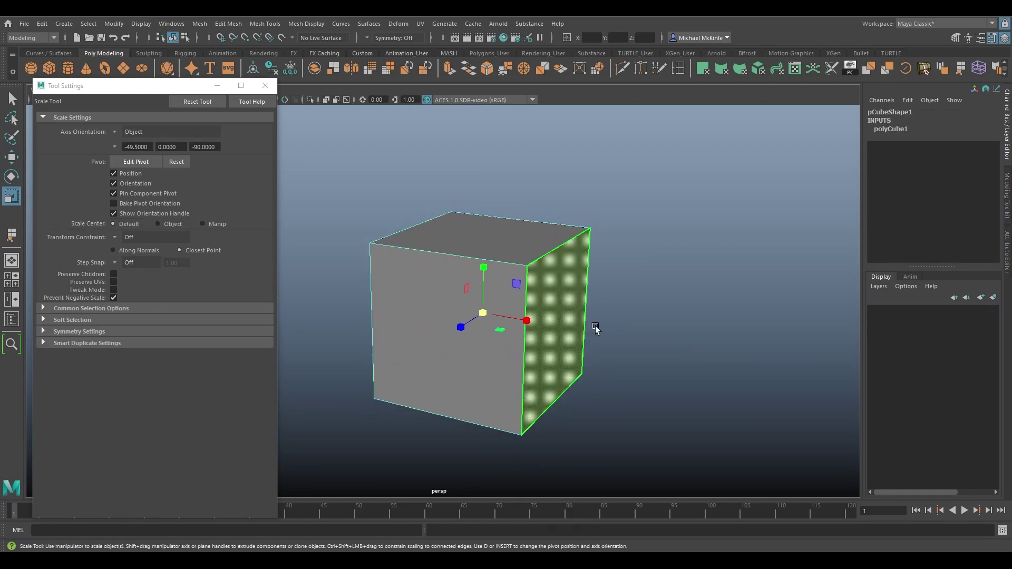
left_click_drag(596, 332, 520, 294, "alt")
key("Delete")
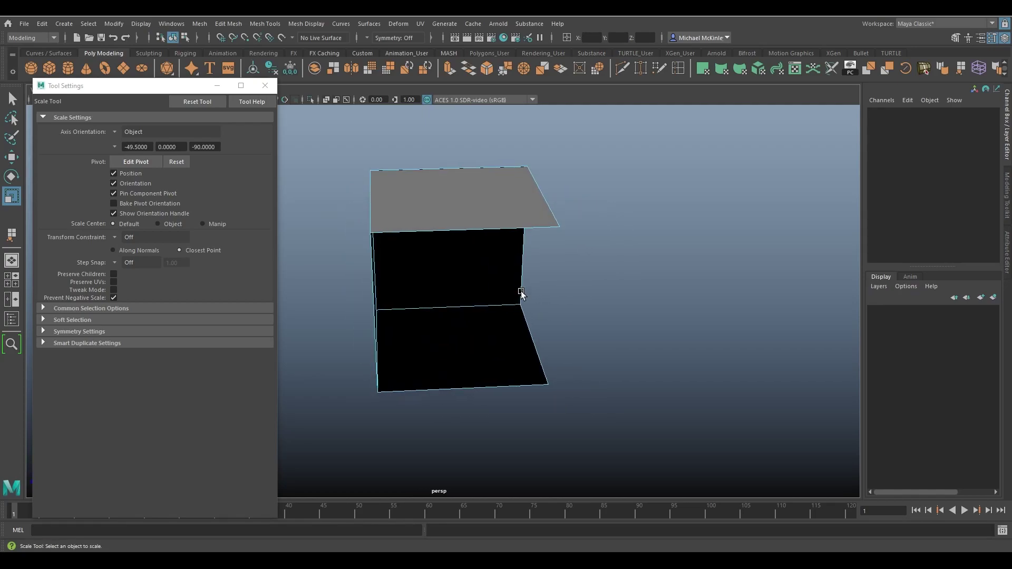
Append a four-sided face to the cube, bridging the upper and lower border edges of one open side.
left_click(542, 219)
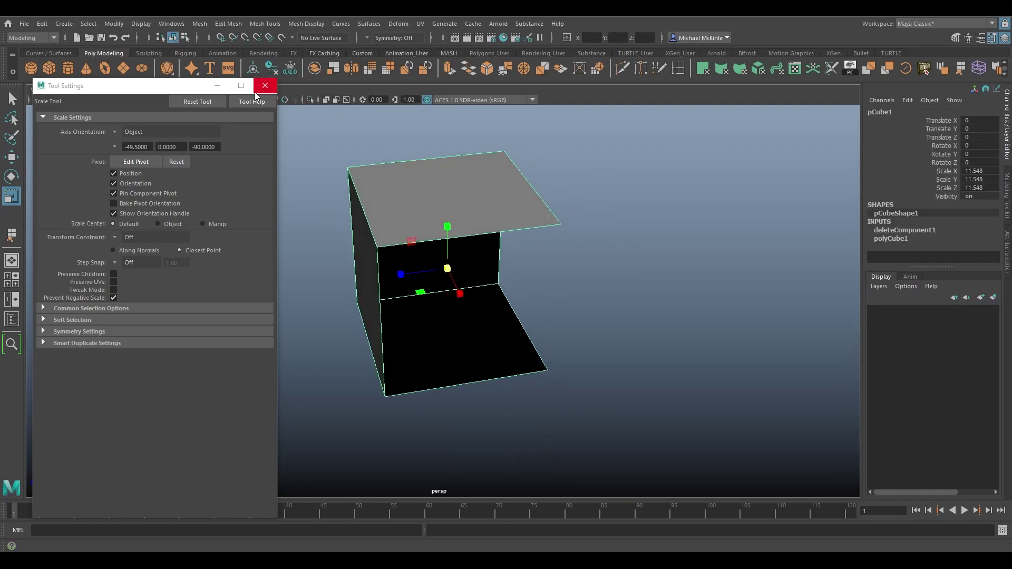
left_click(11, 233)
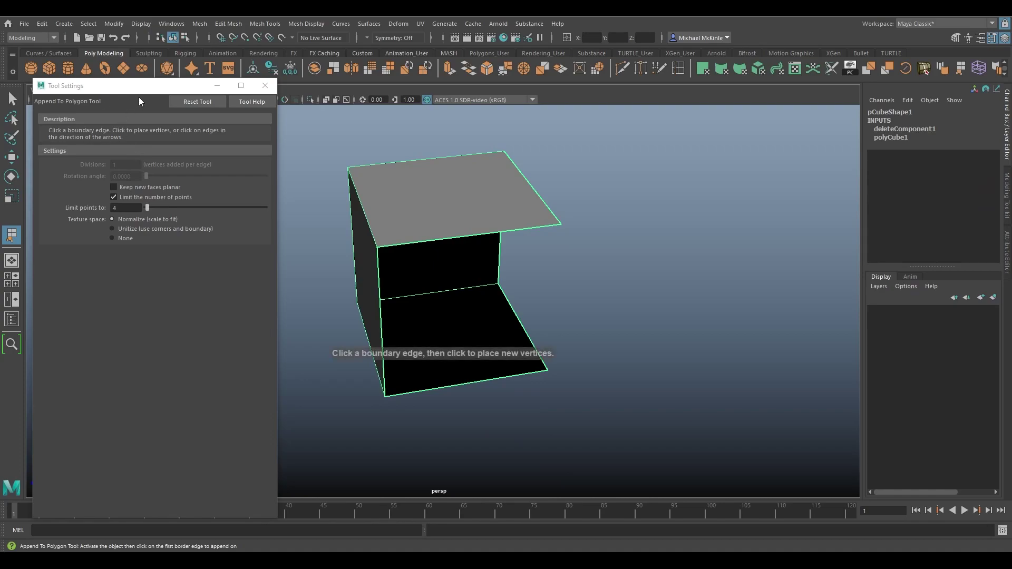
left_click_drag(138, 86, 128, 152)
left_click_drag(505, 216, 535, 249, "alt")
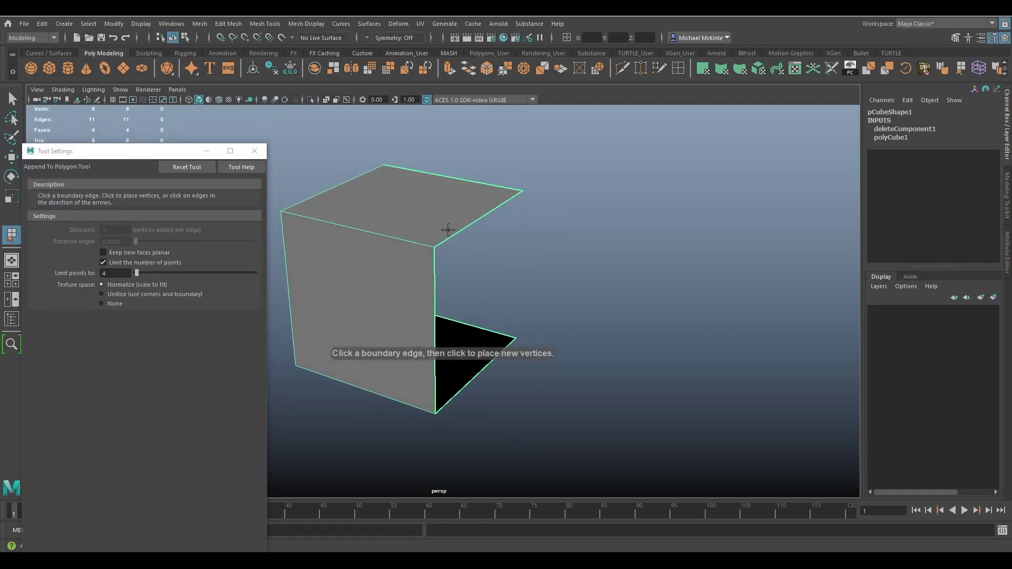
left_click_drag(470, 225, 490, 219, "alt")
left_click(490, 216)
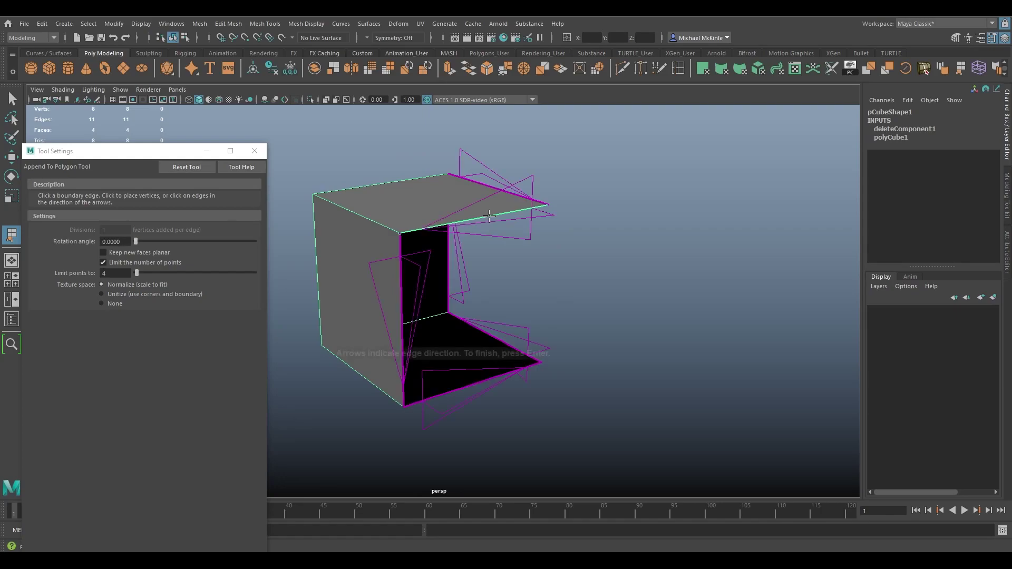
left_click(491, 376)
left_click_drag(603, 323, 504, 311, "alt")
key("Return")
key("w")
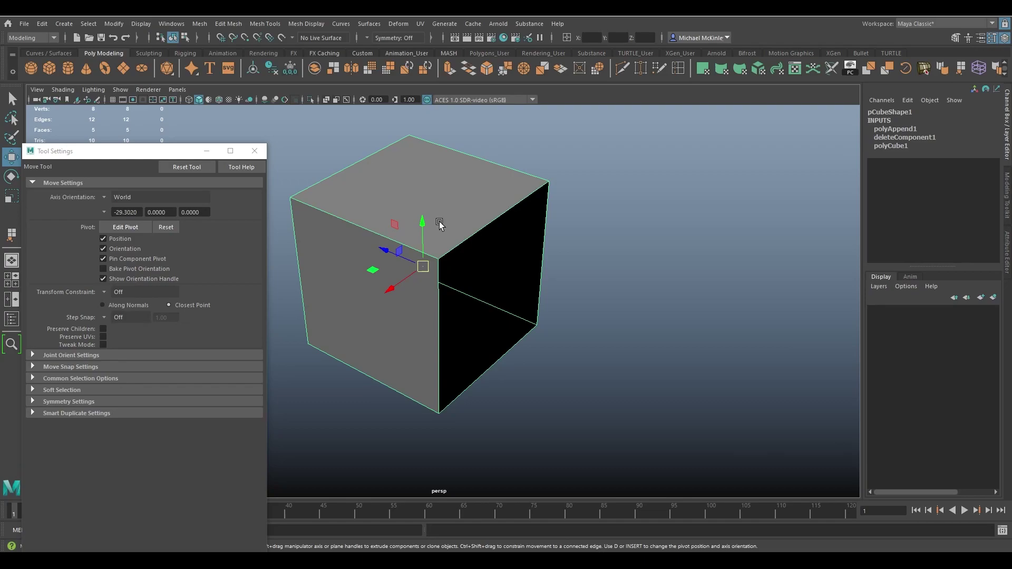
Start a new face from the top border edge of the remaining open side, try a free vertex in perspective, and remove it.
key("g")
left_click(476, 230)
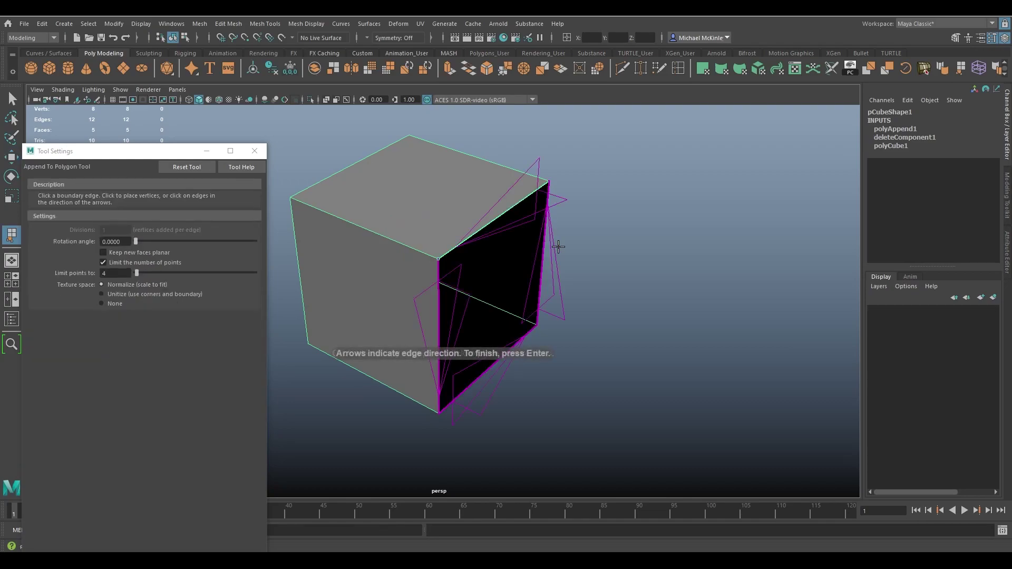
left_click(722, 323)
left_click_drag(722, 323, 721, 368, "alt")
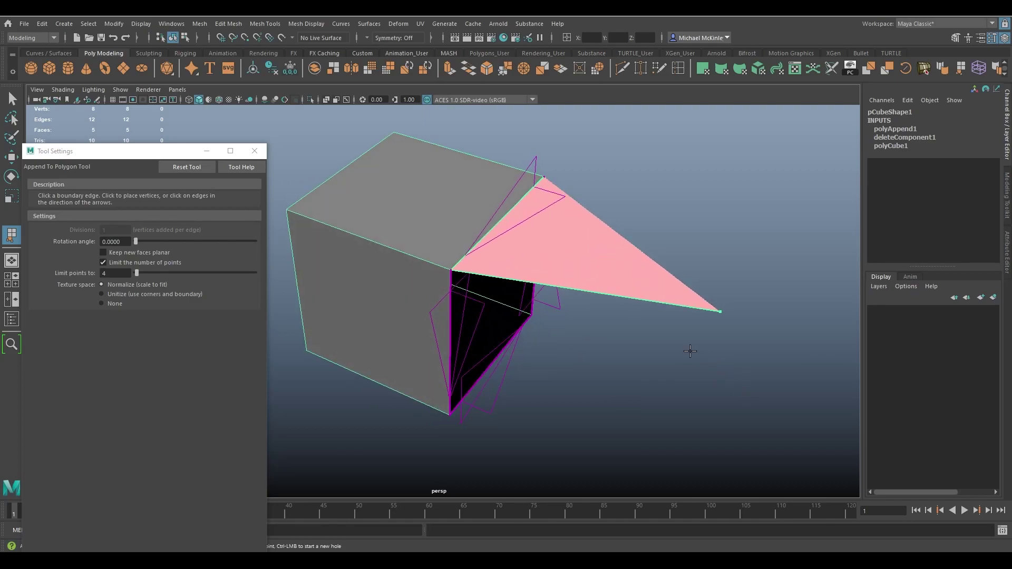
key("BackSpace")
Complete a four-sided face off the cube's top border edge by placing two new vertices in the top view.
key("space")
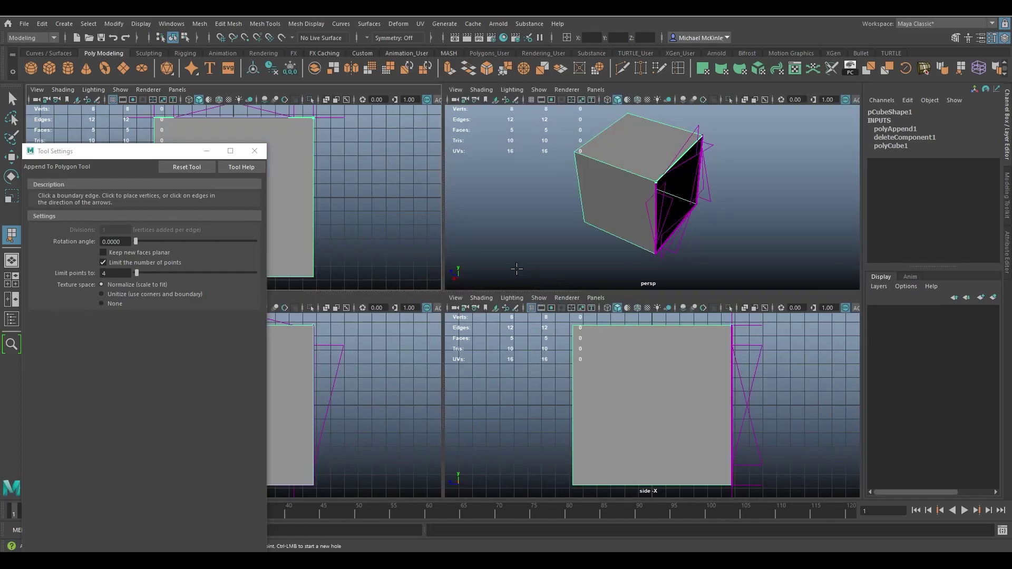
key("space")
scroll(467, 186, "down", 2)
middle_click_drag(367, 151, 359, 350, "alt")
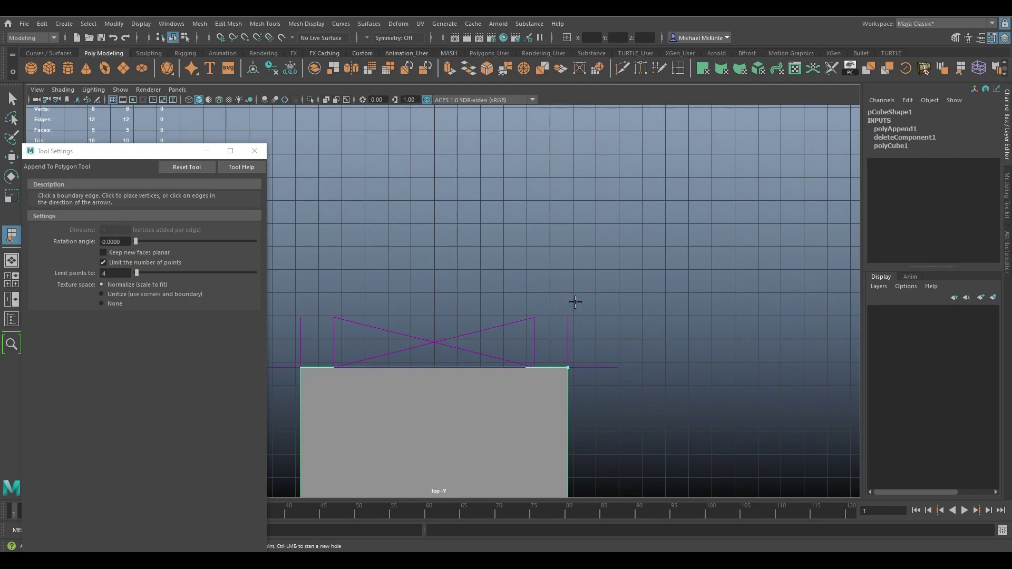
scroll(574, 303, "down", 2)
middle_click_drag(452, 266, 492, 261, "alt")
left_click_drag(567, 221, 586, 215)
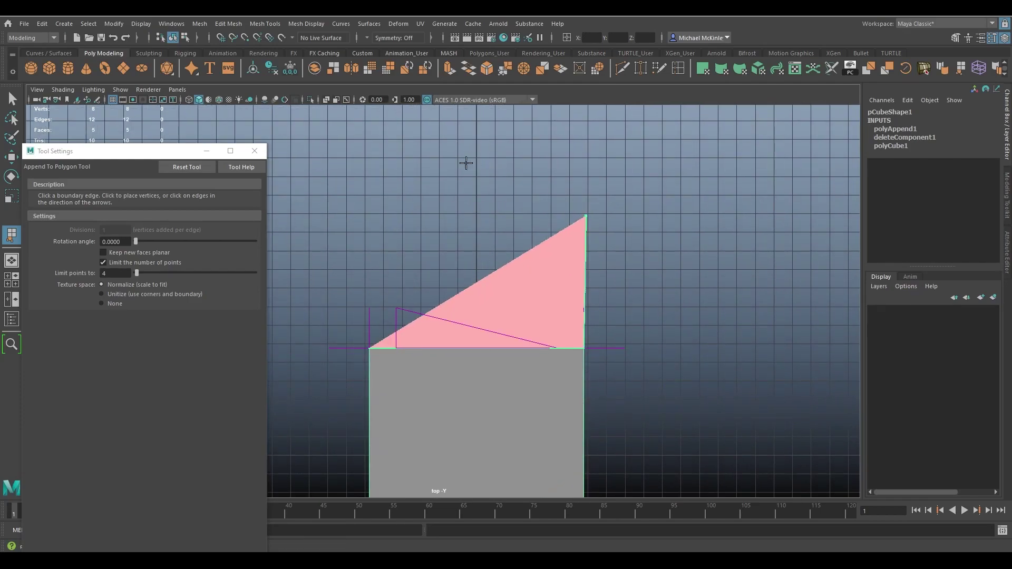
left_click(378, 156)
left_click_drag(378, 156, 372, 183)
key("Return")
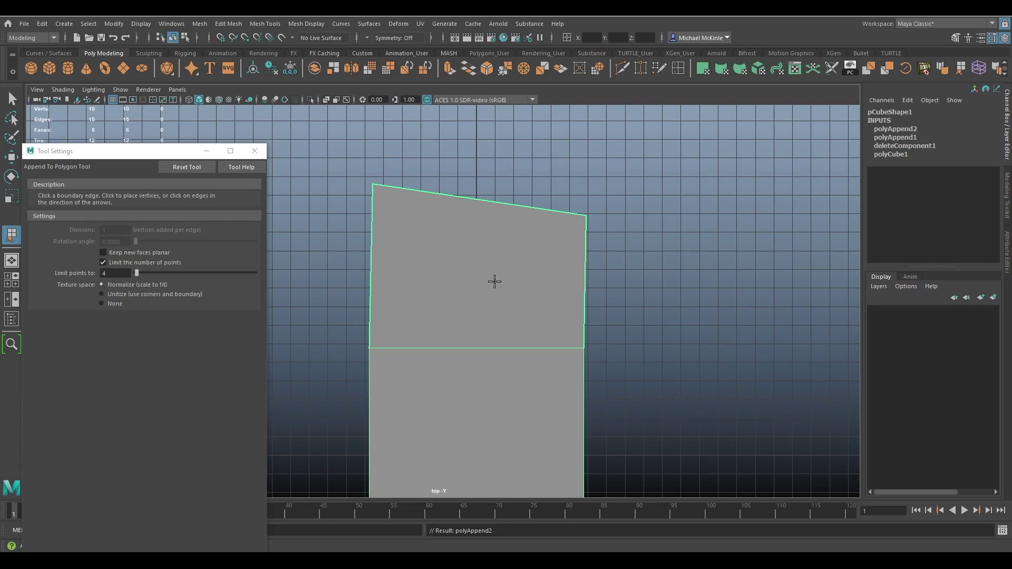
Extend the strip from its far edge with three more four-sided faces, curving it to the right in the top view.
left_click(491, 200)
key("space")
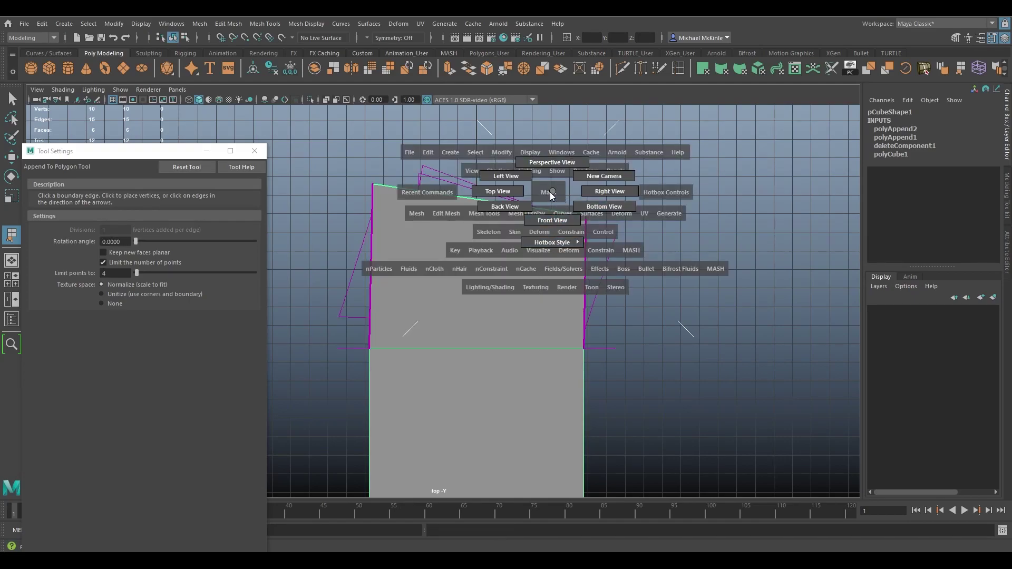
middle_click_drag(551, 196, 596, 277, "alt")
left_click(624, 265)
left_click(463, 190)
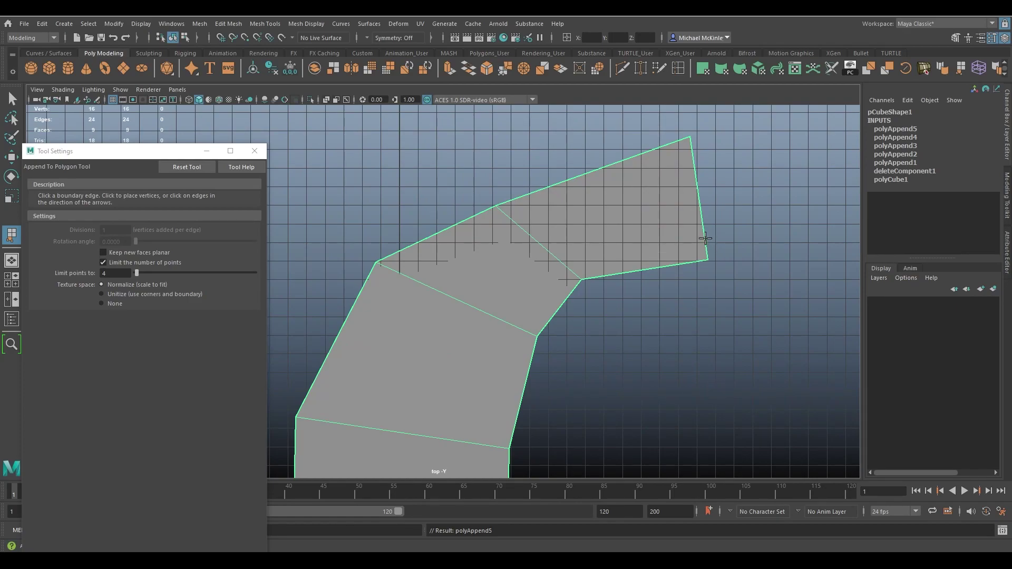
Append two four-sided faces to the strip's end, continuing it rightward and starting to bend it down.
middle_click_drag(706, 239, 542, 346, "alt")
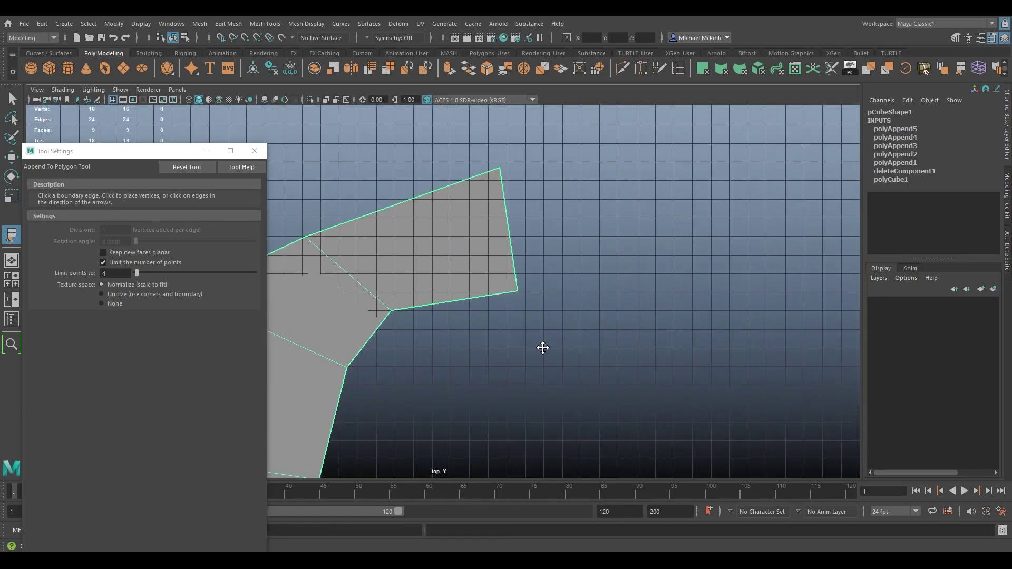
left_click(507, 223)
left_click(664, 293)
left_click(687, 185)
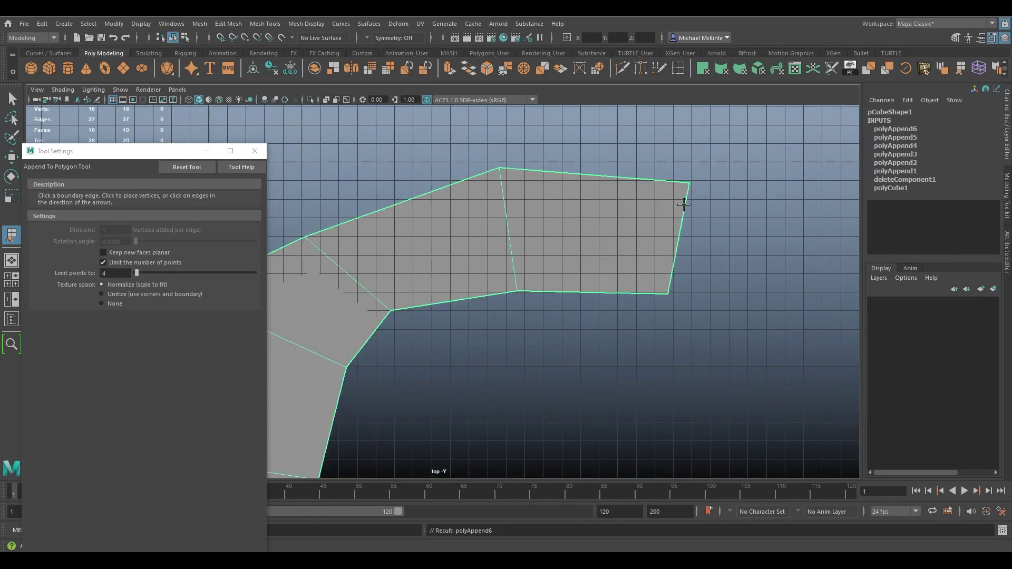
middle_click_drag(701, 334, 584, 320, "alt")
left_click(555, 226)
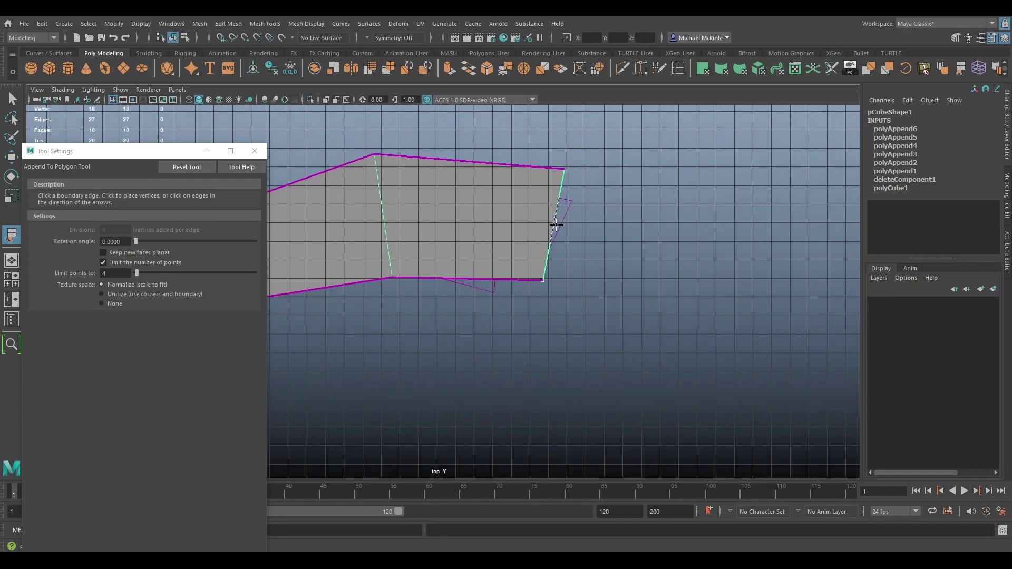
left_click(636, 323)
left_click(709, 230)
Append two further four-sided faces at the strip's end, curving it downward into an arch.
middle_click_drag(710, 230, 582, 203, "alt")
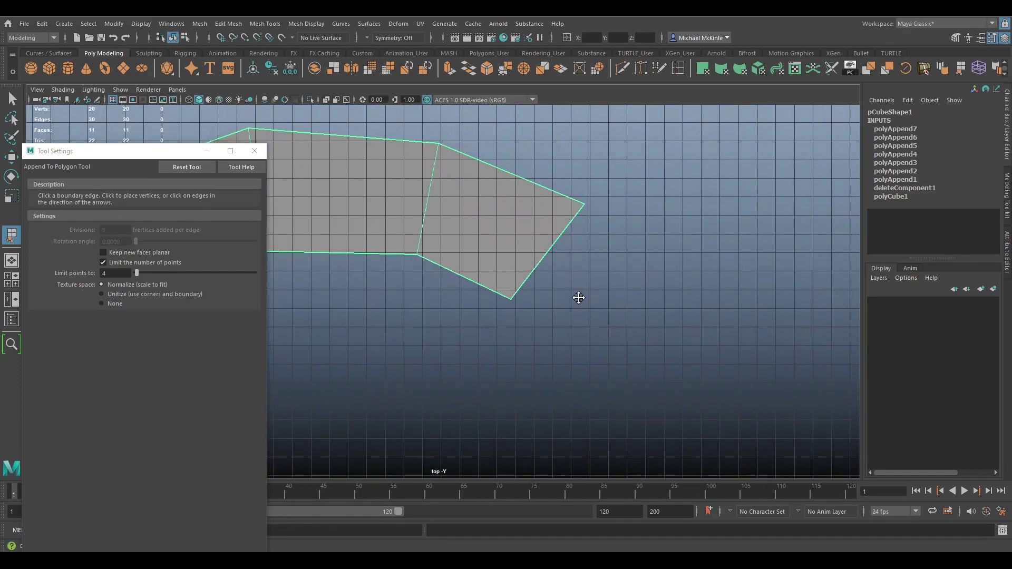
left_click(543, 258)
left_click(569, 358)
left_click(680, 284)
middle_click_drag(624, 338, 592, 262, "alt")
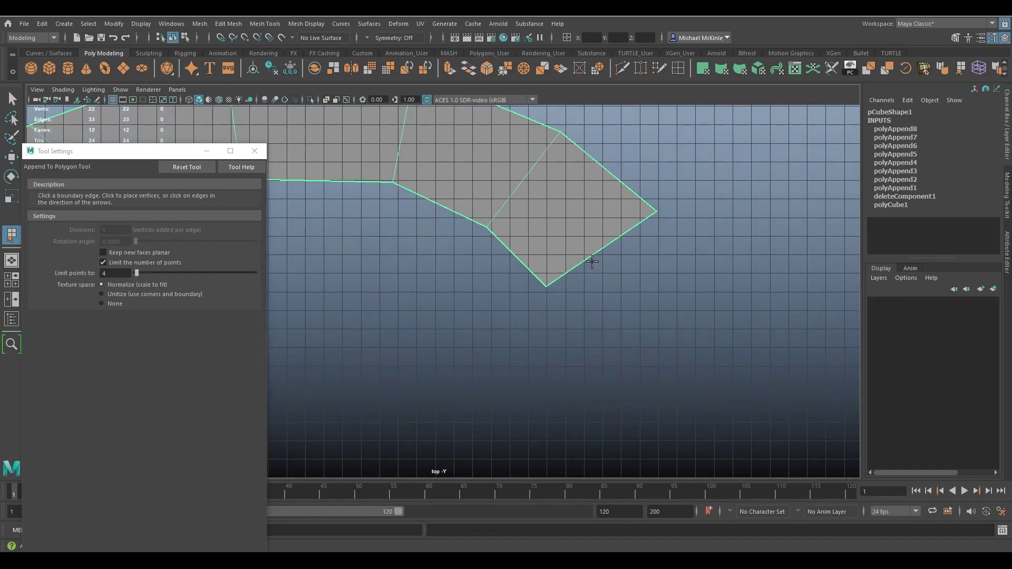
left_click(590, 258)
left_click(599, 369)
left_click(688, 316)
Inspect the arched strip in the perspective view and set the tool's point limit to 6.
key("space")
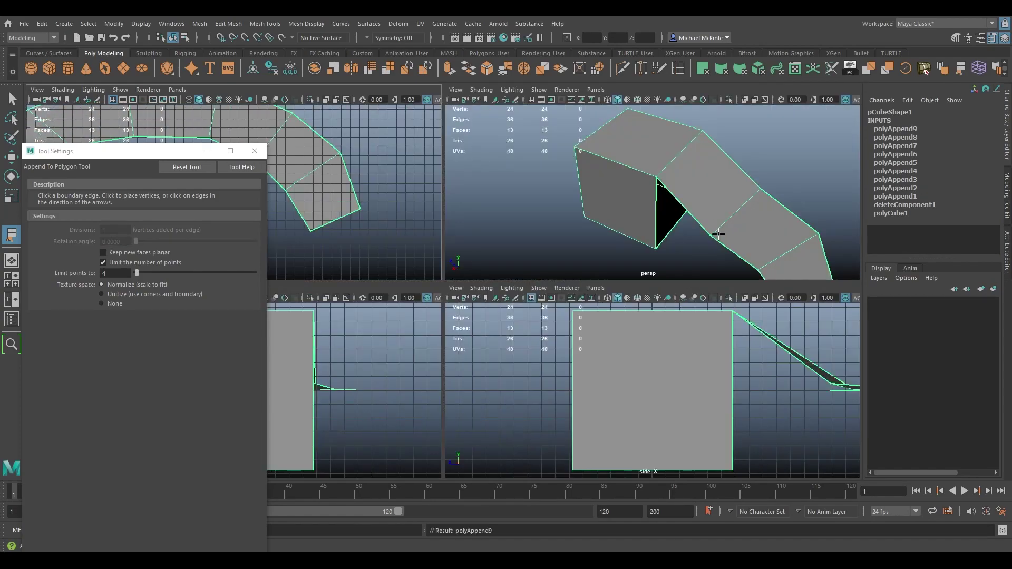
key("space")
left_click_drag(693, 252, 730, 224, "alt")
left_click_drag(601, 237, 552, 257, "alt")
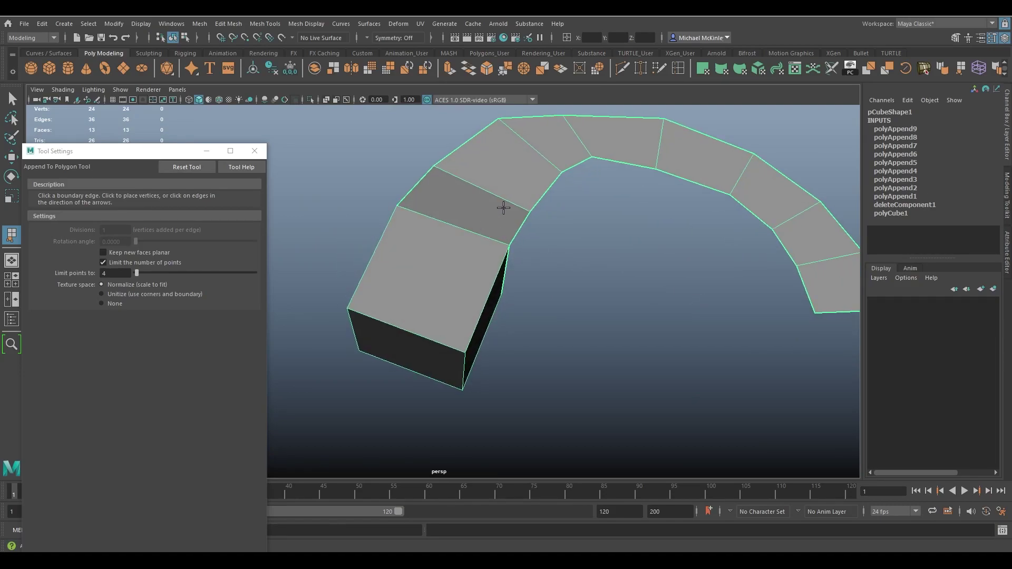
left_click_drag(504, 208, 580, 228, "alt")
left_click_drag(760, 313, 246, 269, "alt")
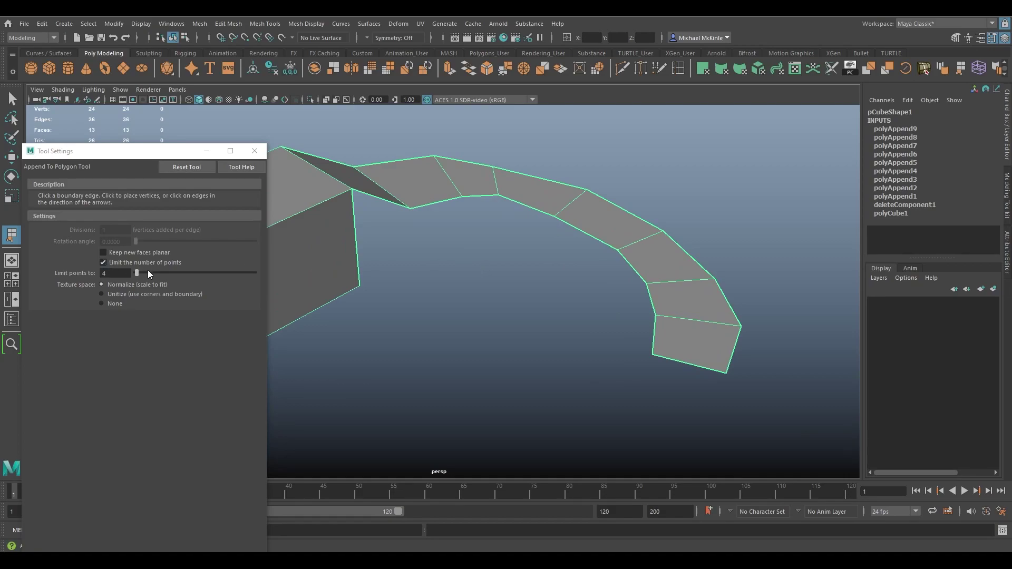
left_click_drag(148, 271, 143, 270)
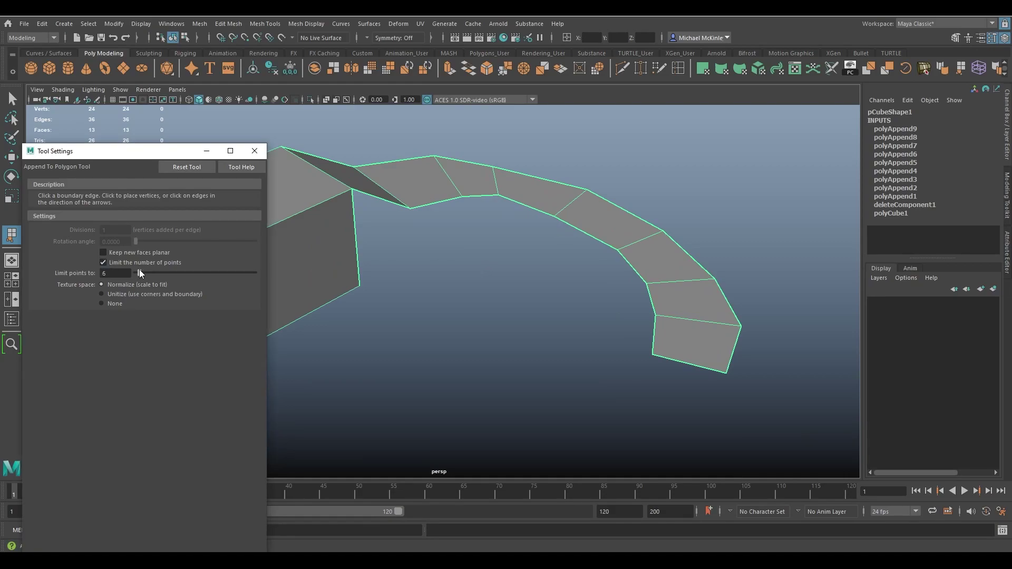
Start a new face from the outer edge at the crest of the arched strip in the top view.
left_click_drag(469, 250, 592, 269, "alt")
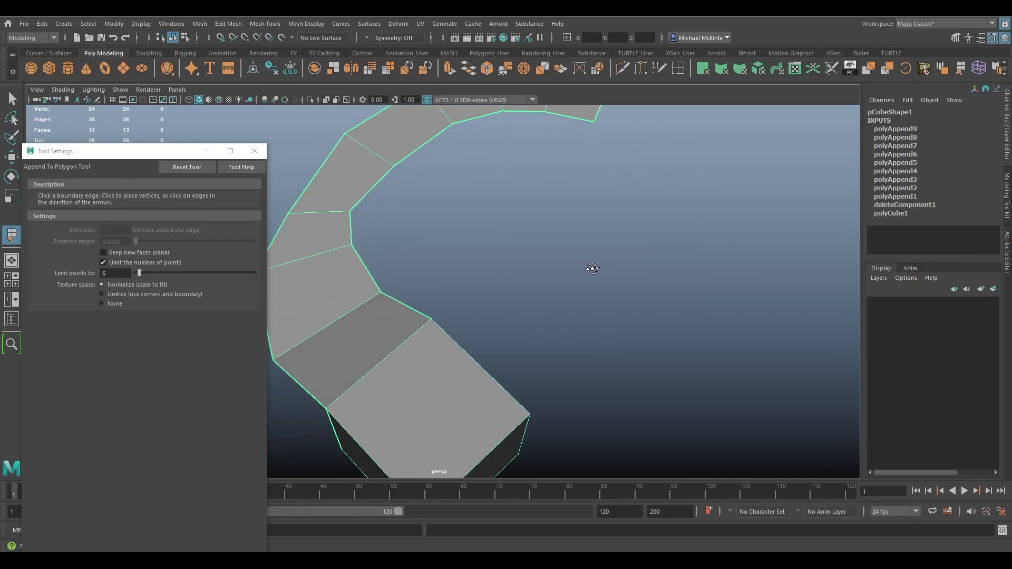
key("space")
key("space")
middle_click_drag(361, 203, 607, 338, "alt")
right_click_drag(606, 338, 456, 255, "alt")
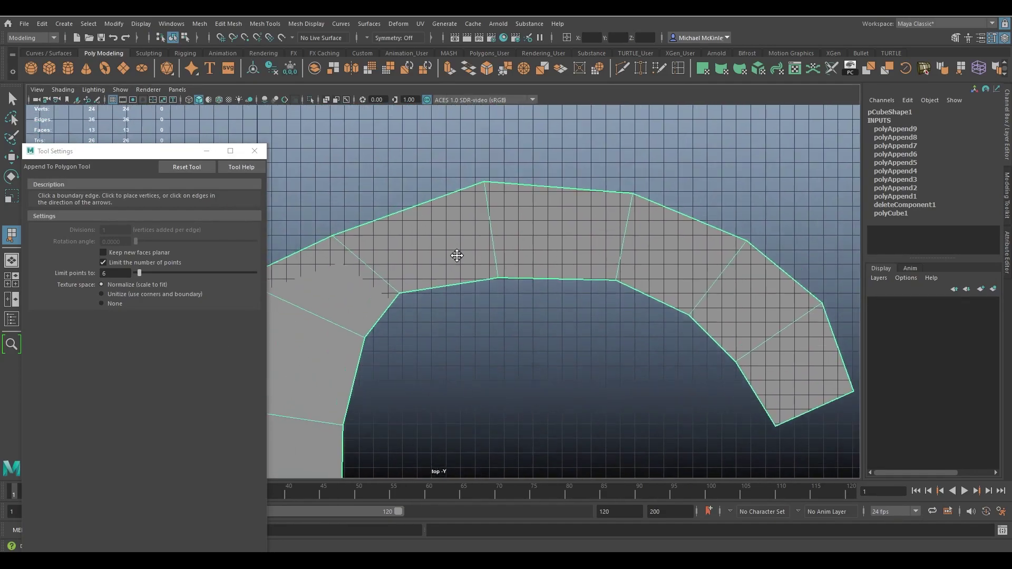
middle_click_drag(456, 256, 394, 401, "alt")
left_click(444, 340)
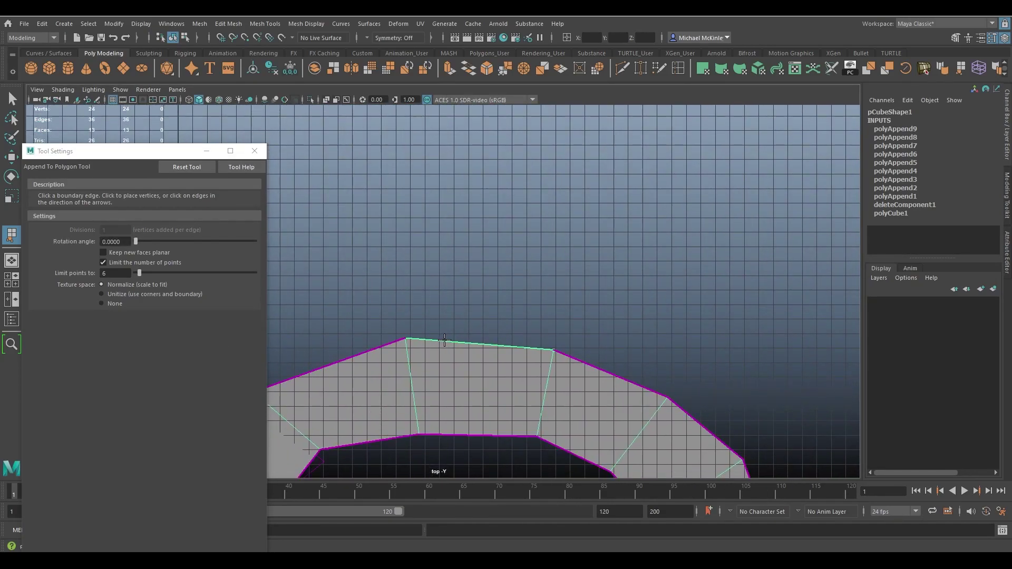
left_click(419, 231)
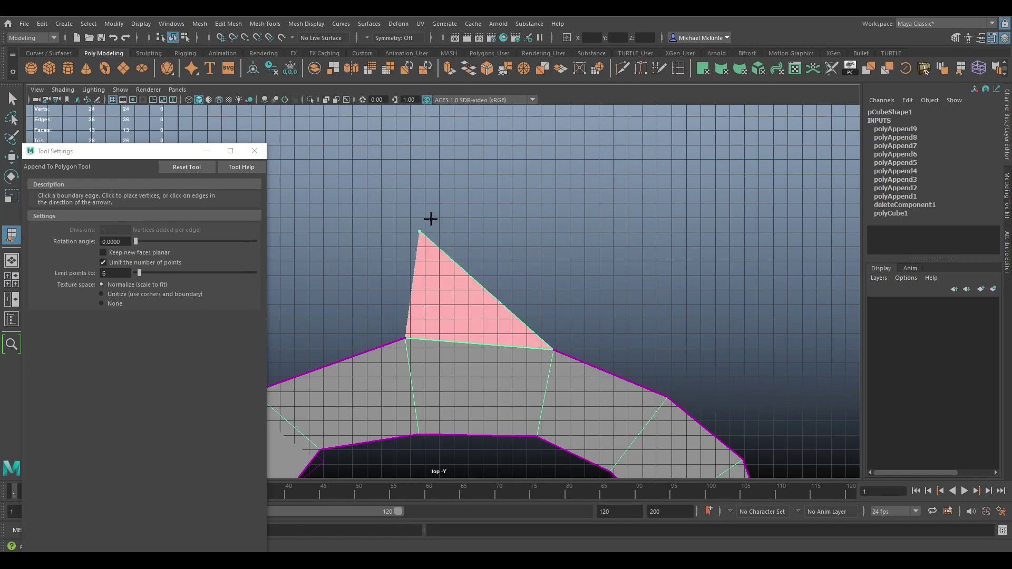
left_click(484, 167)
key("BackSpace")
key("BackSpace")
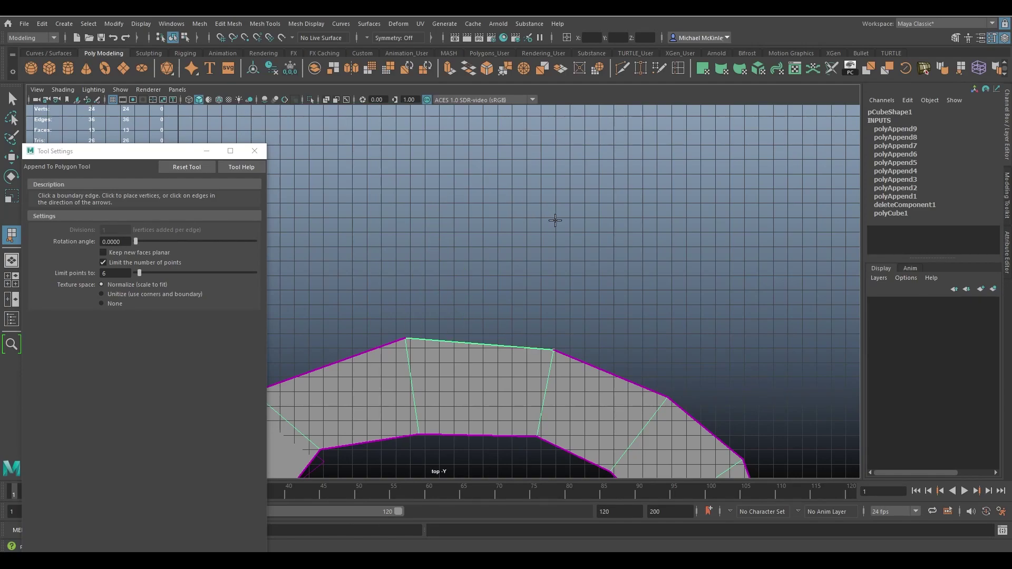
Place four points beyond the chosen crest edge to append a six-sided face above the arch.
left_click(573, 250)
left_click(527, 167)
left_click(443, 145)
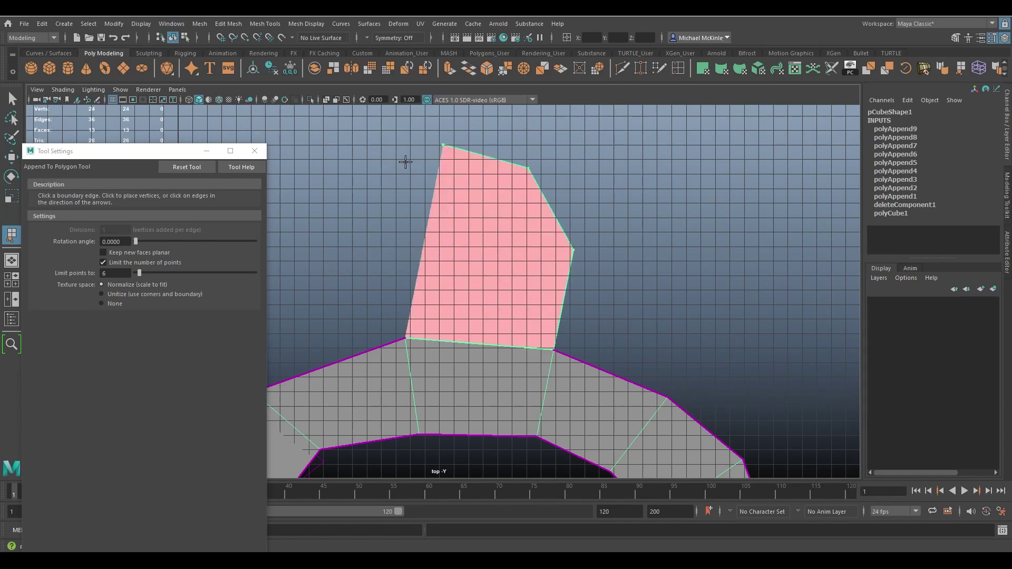
left_click(370, 153)
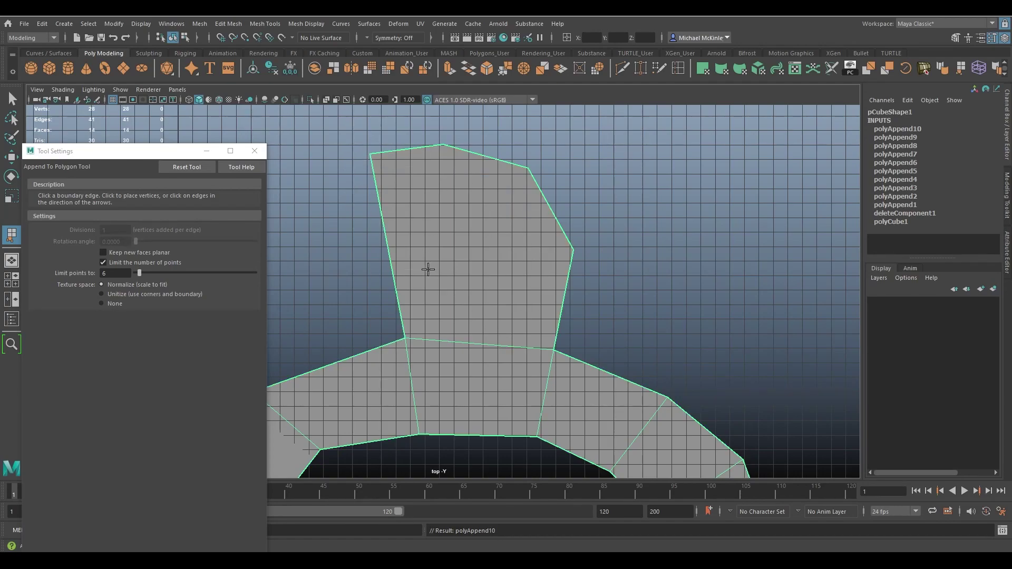
Append a five-sided face between the new face's left edge and the adjoining outer arch edge, placing two points, and finish the append.
middle_click_drag(418, 274, 567, 239, "alt")
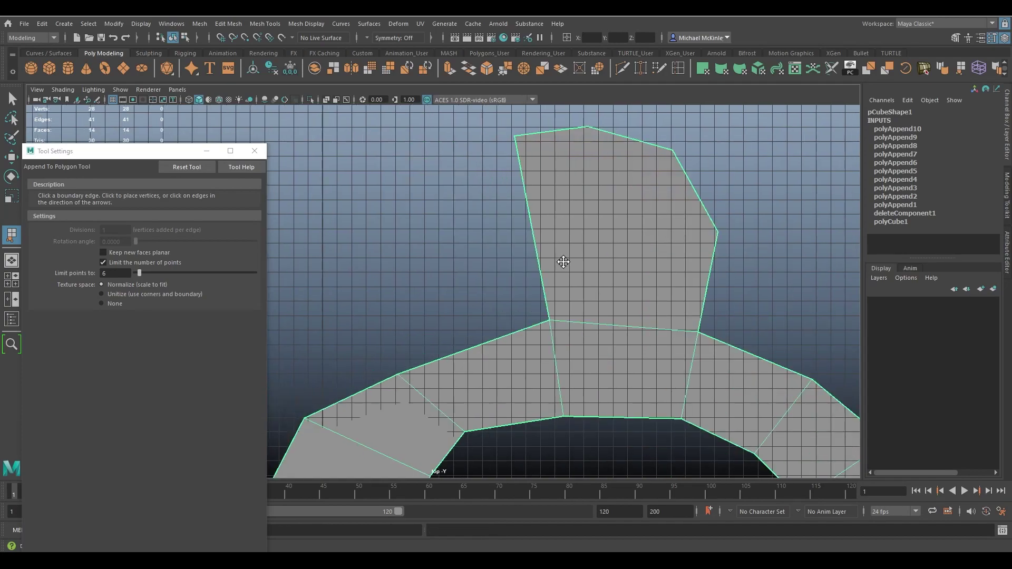
left_click(532, 213)
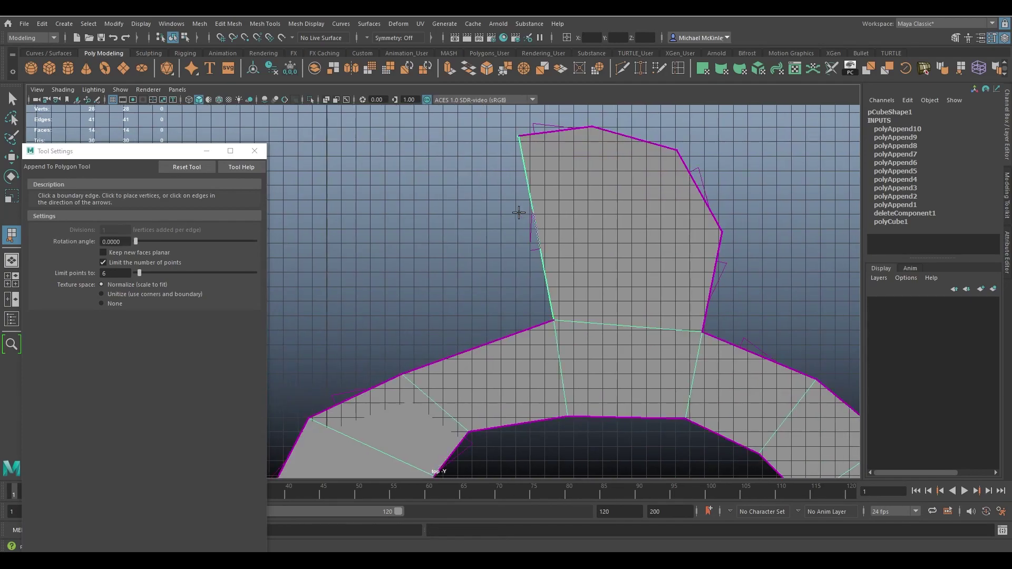
left_click(414, 191)
left_click(370, 245)
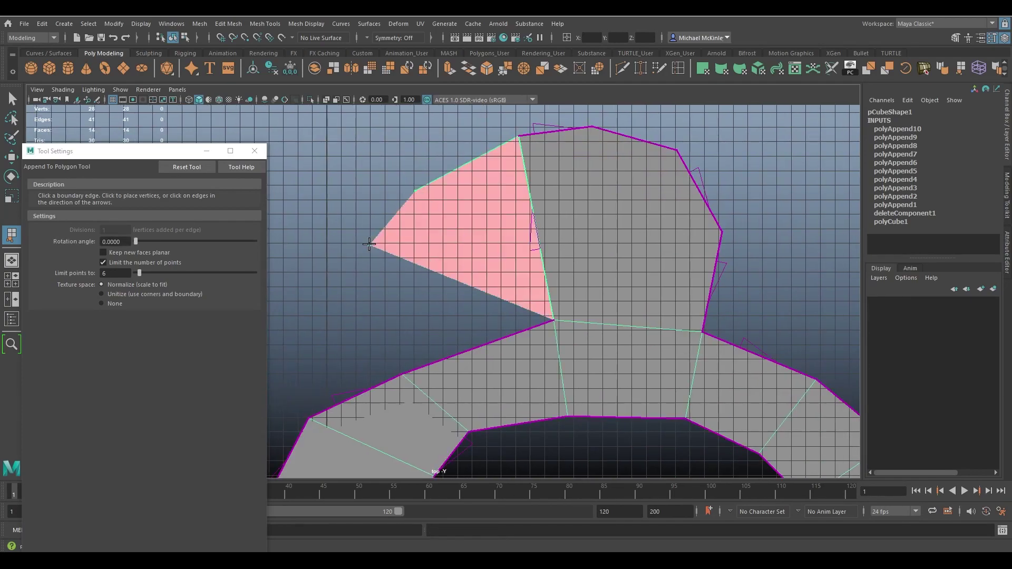
left_click(421, 362)
key("Return")
key("w")
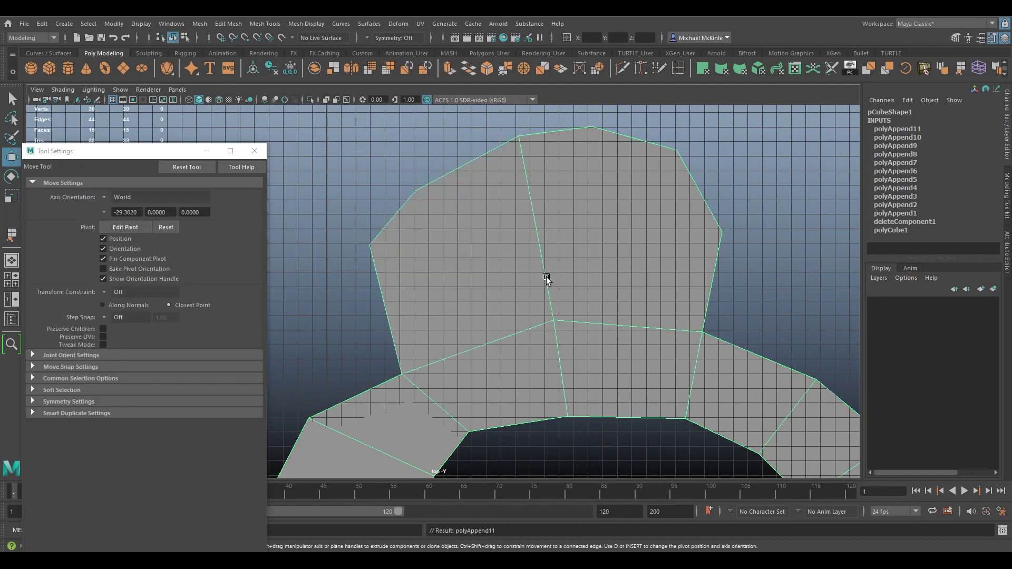
Return to the Append to Polygon tool and set its point limit to 4.
middle_click_drag(528, 299, 549, 277, "alt")
right_click_drag(549, 277, 470, 270, "alt")
middle_click_drag(539, 304, 475, 293, "alt")
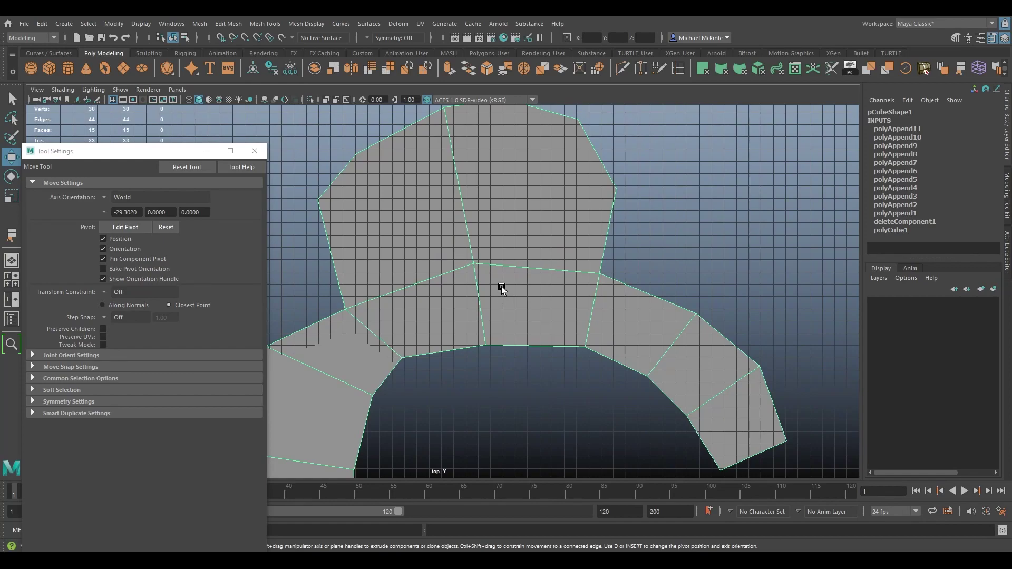
key("y")
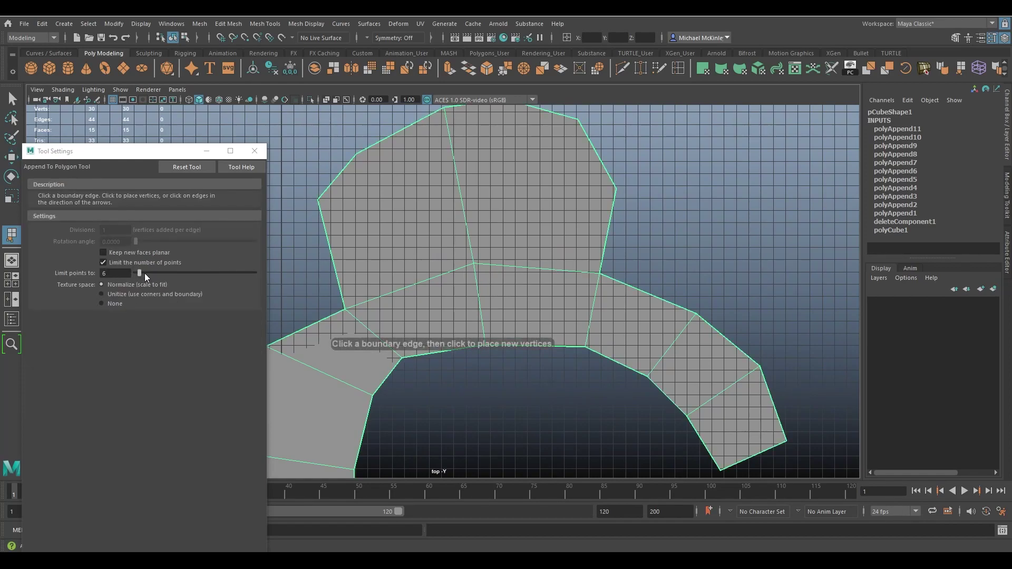
left_click_drag(140, 270, 137, 271)
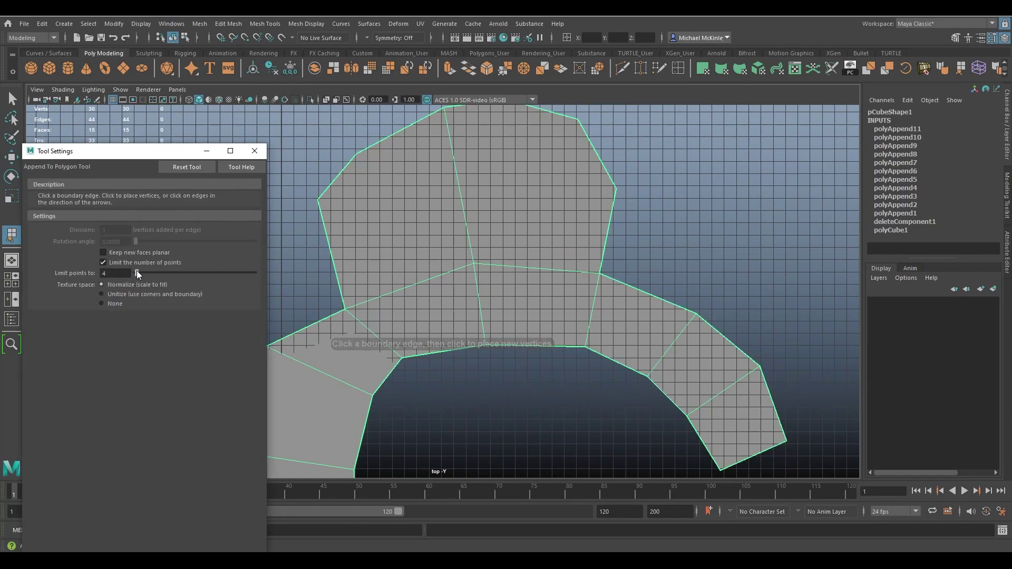
Append a five-sided face in the corner between the six-sided face and the arch's right side, using both adjoining edges and two new points.
middle_click_drag(627, 295, 433, 313, "alt")
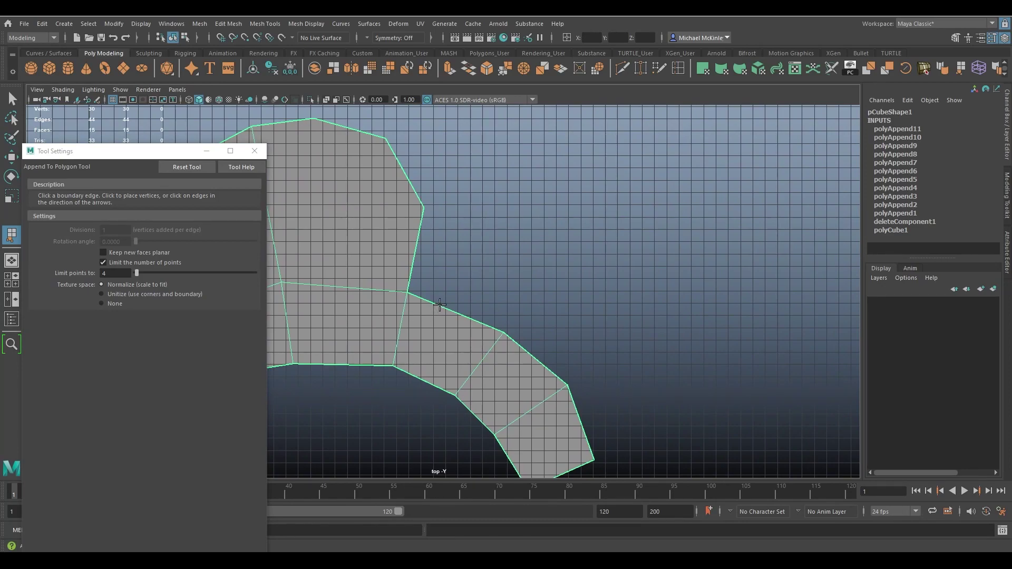
left_click(440, 305)
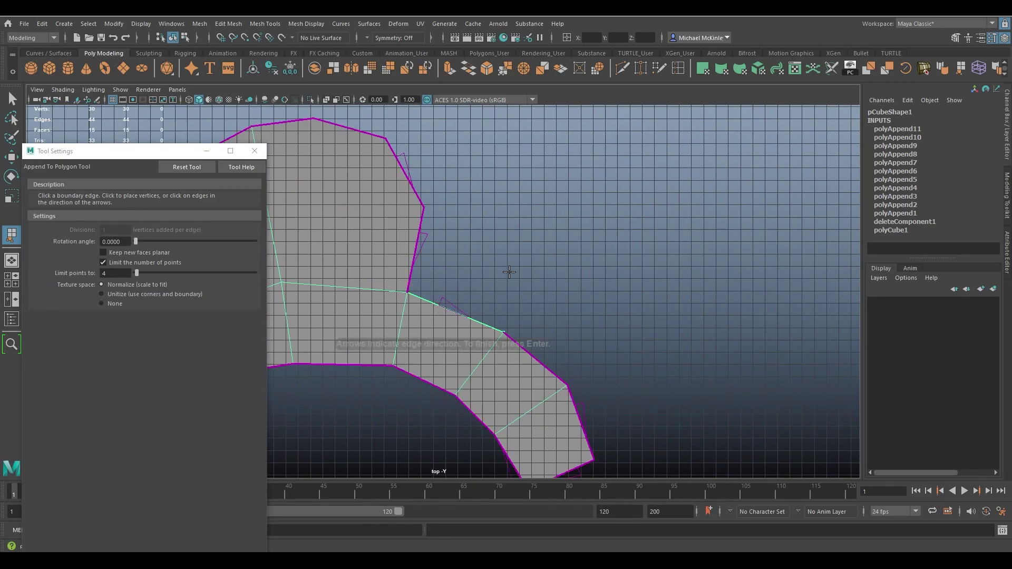
left_click(425, 246)
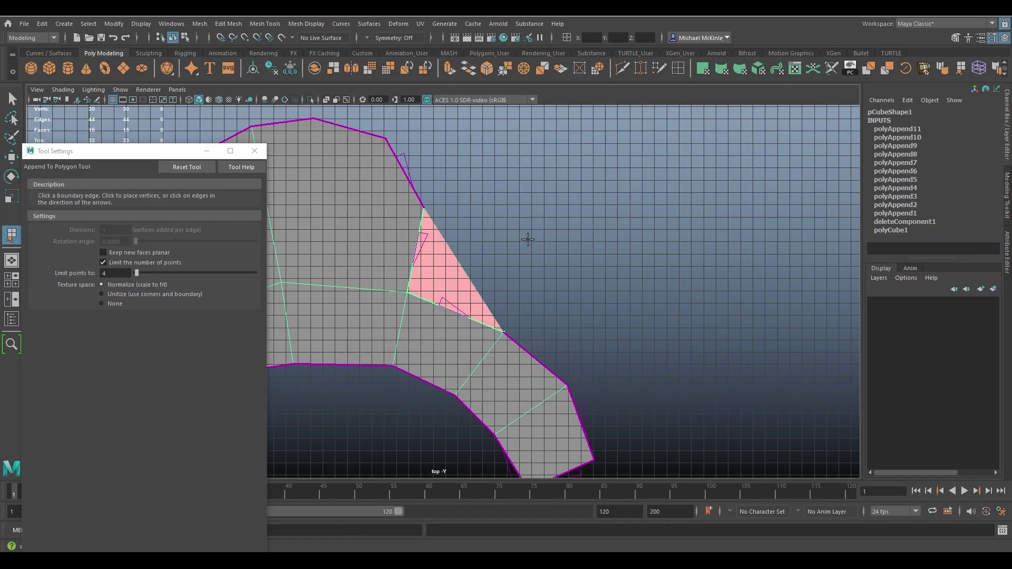
left_click(528, 239)
left_click(485, 182)
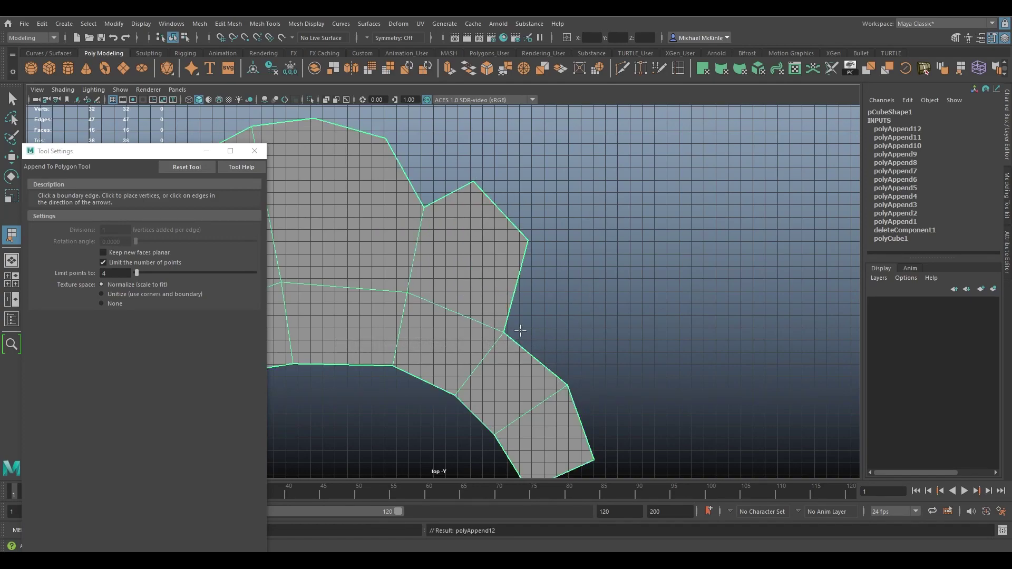
Turn off the point limit and delete all appended faces in the perspective view, keeping only the open cube.
middle_click_drag(521, 331, 492, 338, "alt")
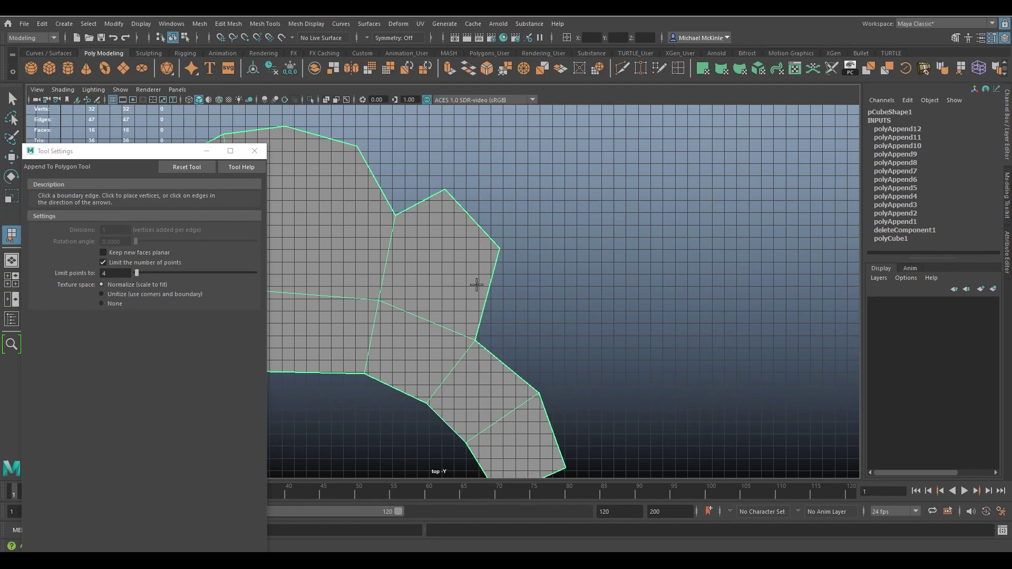
middle_click_drag(464, 298, 660, 286, "alt")
right_click_drag(659, 285, 474, 276, "alt")
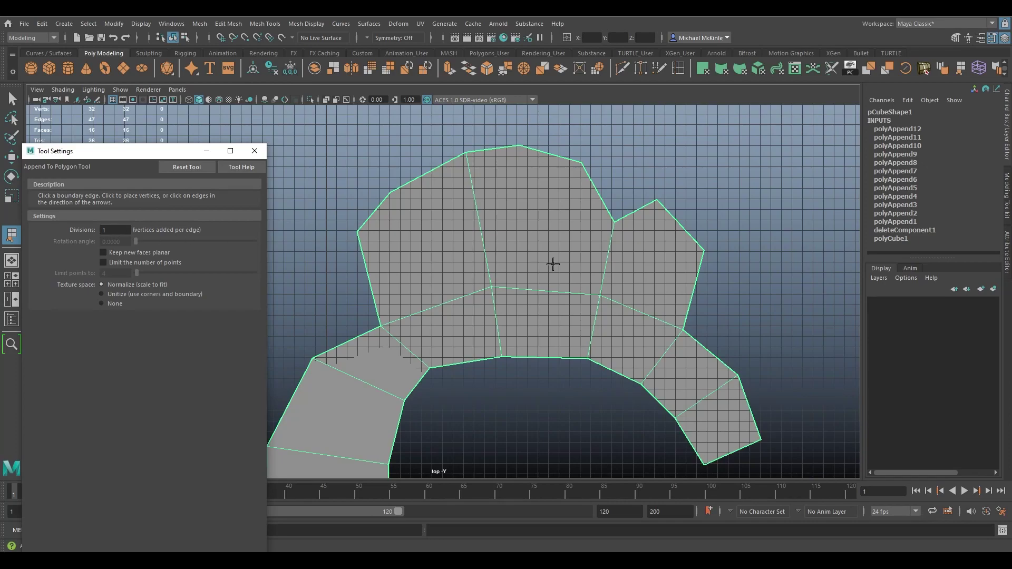
middle_click_drag(472, 287, 538, 215, "alt")
key("space")
left_click_drag(529, 224, 501, 199)
key("w")
right_click(499, 197)
right_click_drag(500, 197, 499, 225)
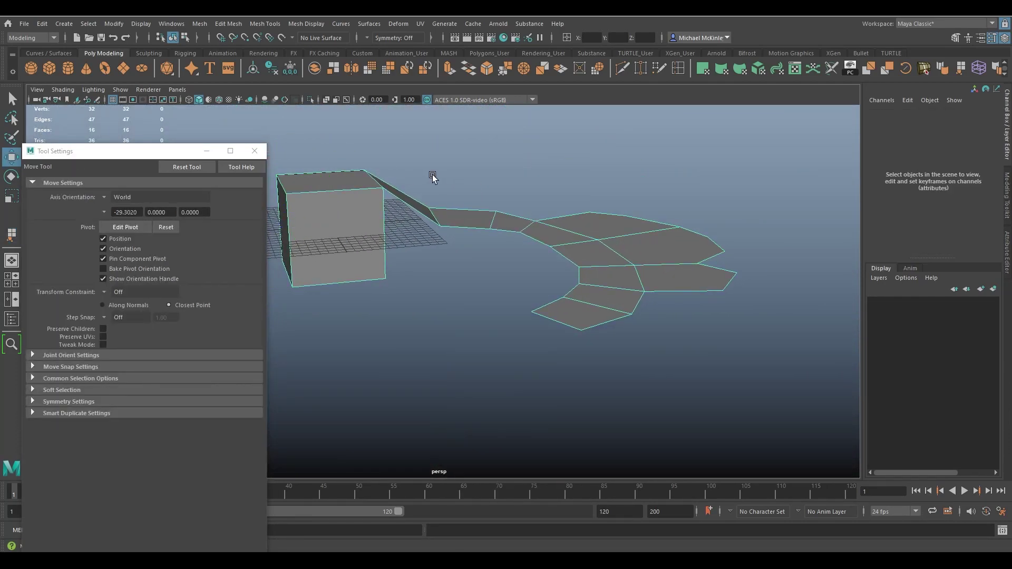
left_click_drag(408, 153, 732, 422)
key("Delete")
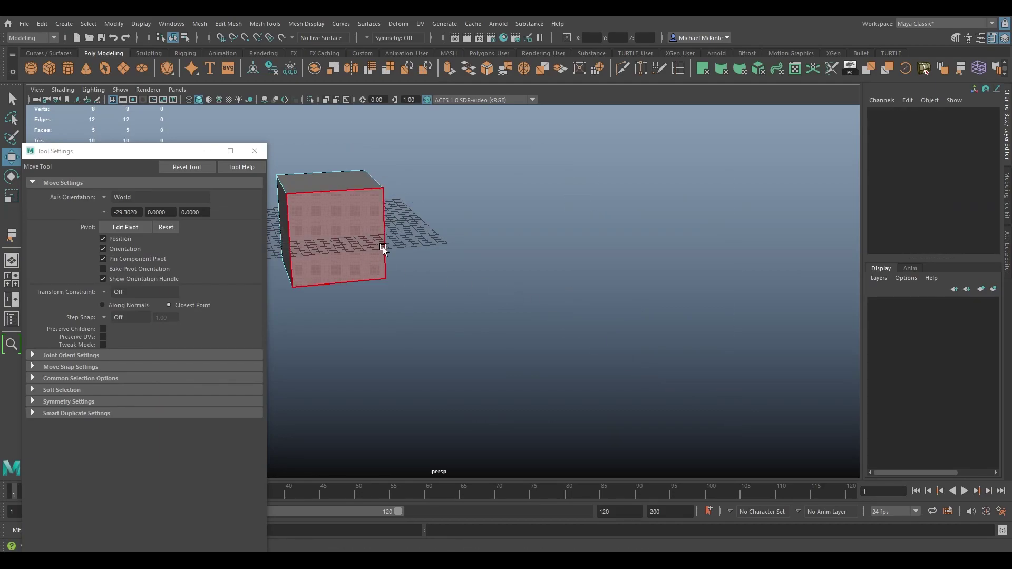
Activate the Append to Polygon tool on the open cube and turn on Keep new faces planar.
middle_click_drag(385, 251, 479, 281, "alt")
left_click_drag(103, 157, 115, 150)
left_click(12, 235)
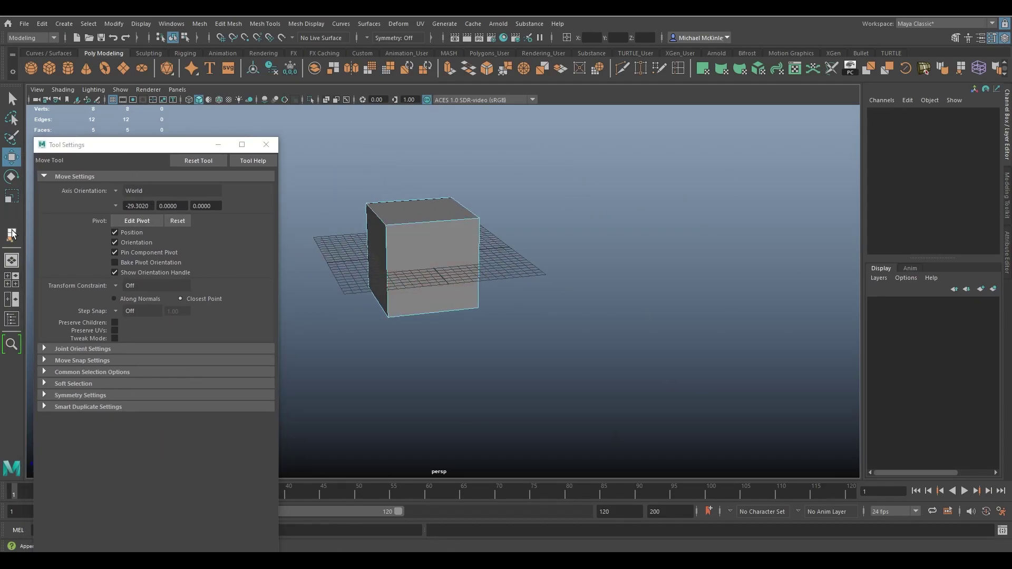
left_click_drag(422, 233, 497, 255, "alt")
middle_click_drag(497, 255, 422, 327, "alt")
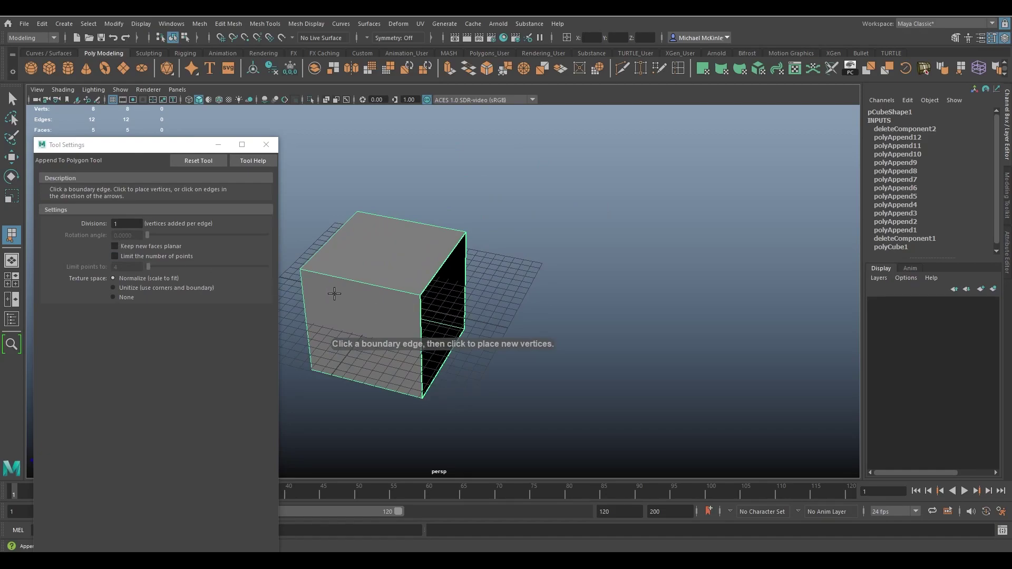
left_click(143, 247)
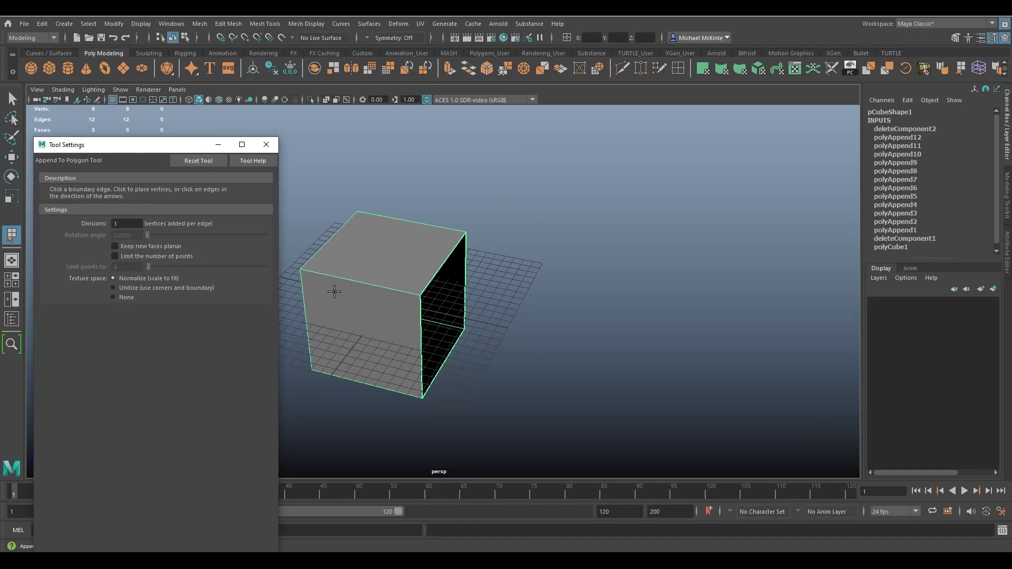
middle_click_drag(389, 296, 384, 307, "alt")
right_click_drag(384, 308, 462, 328, "alt")
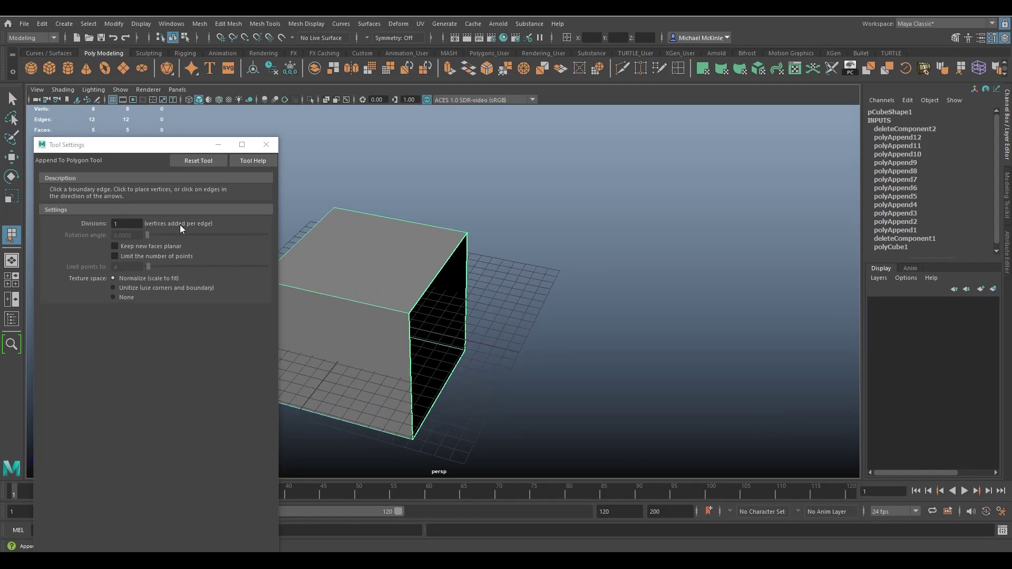
mouse_move(438, 280)
left_mouse_down("alt")
mouse_move(490, 280)
mouse_move(448, 269)
left_mouse_up("alt")
Start a new face from the upper edge of the cube's open side and switch to the top view.
left_click(438, 274)
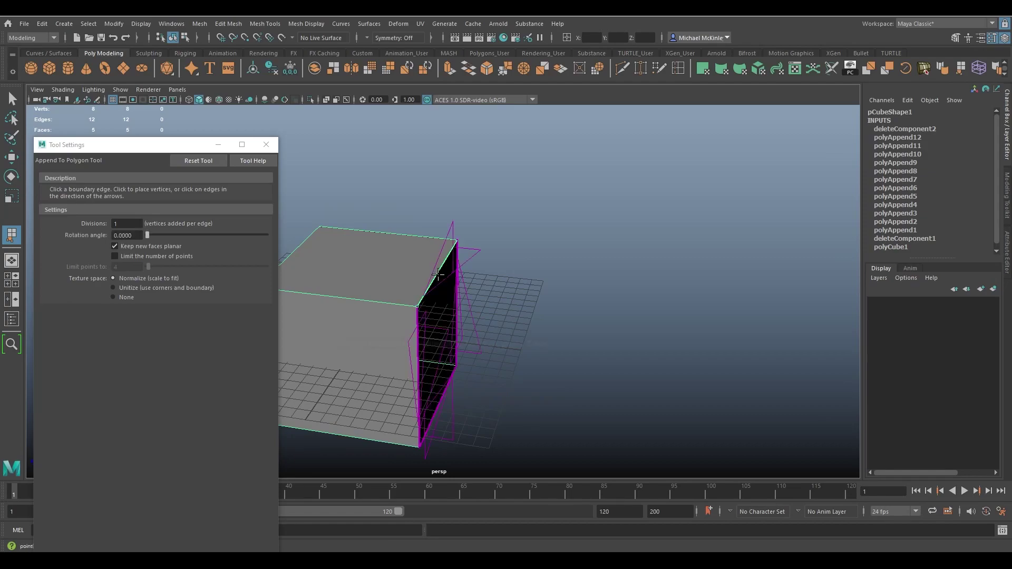
left_click_drag(514, 328, 576, 338, "alt")
key("space")
key("space")
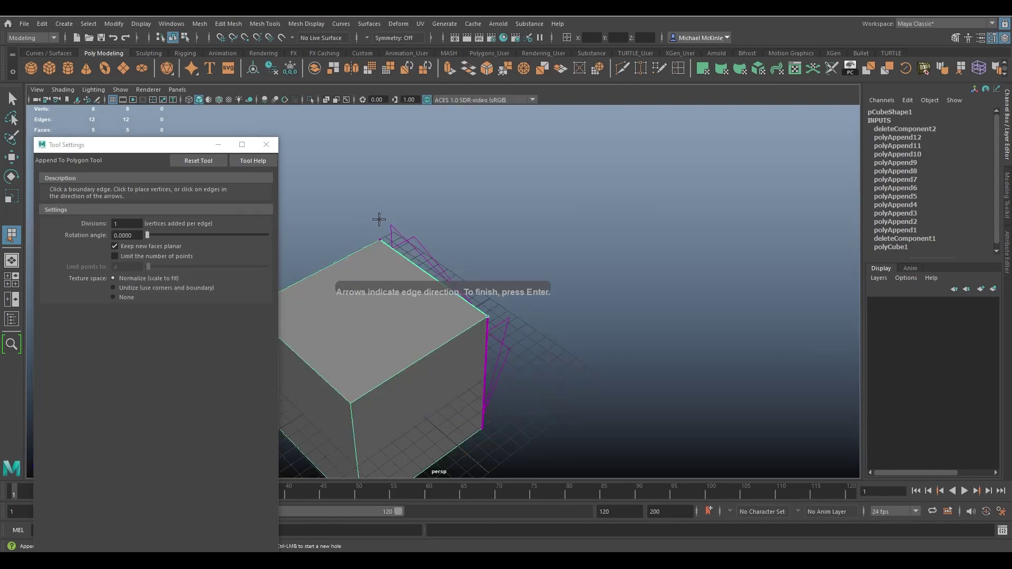
middle_click_drag(380, 219, 511, 237, "alt")
right_click_drag(510, 236, 486, 235, "alt")
key("space")
key("space")
Place eight points for the new face, running counterclockwise around the cube's left side and across to its right.
left_click_drag(507, 205, 484, 180)
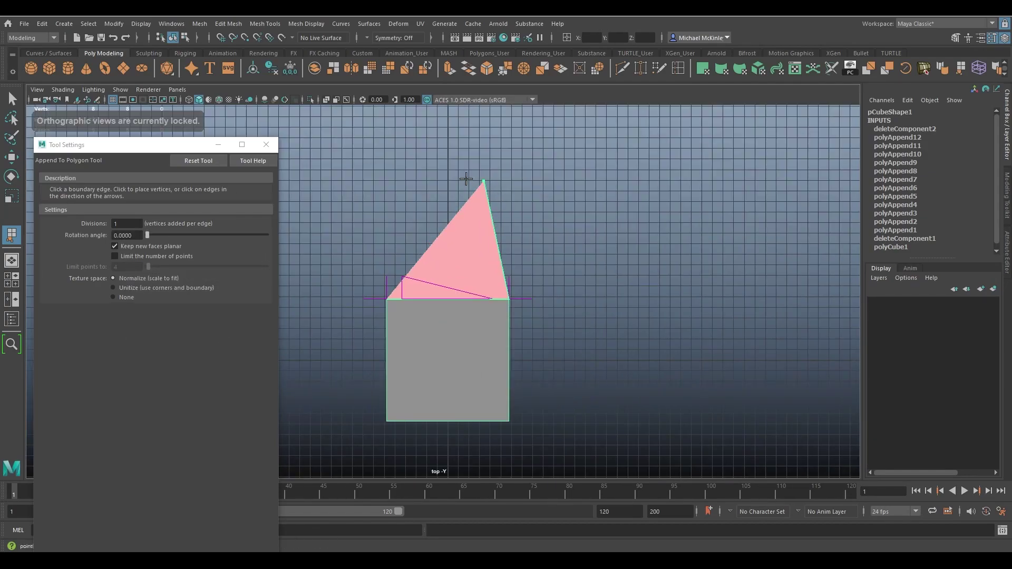
left_click(377, 145)
left_click_drag(378, 145, 381, 151)
left_click(330, 208)
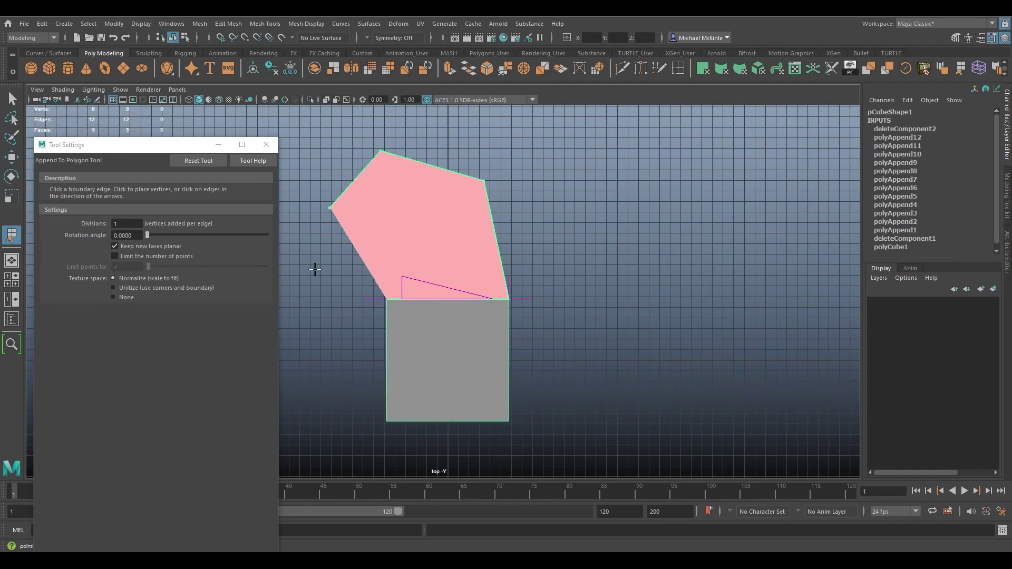
left_click(300, 285)
left_click(318, 351)
left_click(372, 371)
left_click(590, 370)
left_click(654, 311)
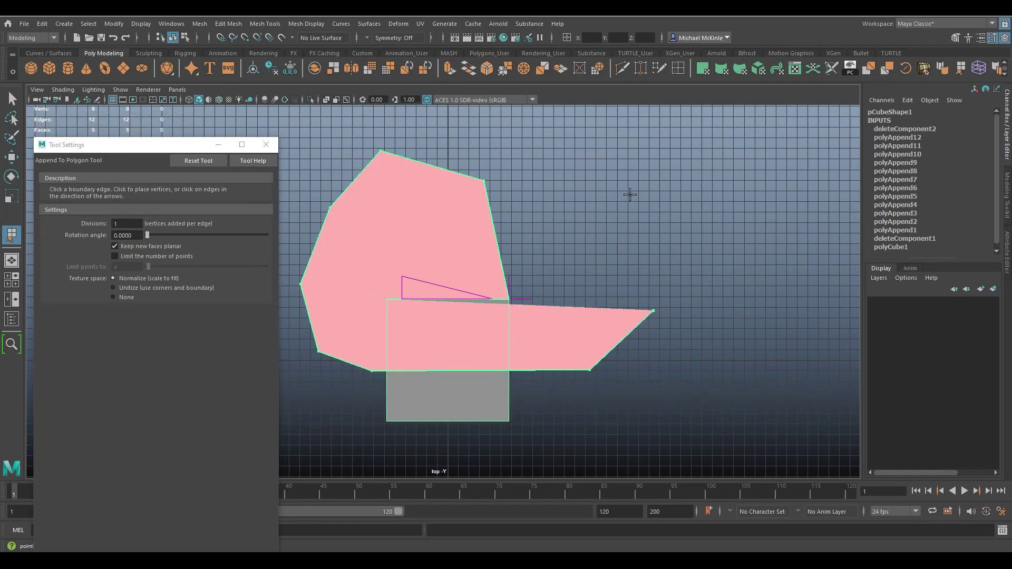
Add seven more points to the unfinished face, making a second, wider loop around the cube that overlaps the first.
left_click(626, 188)
left_click(516, 117)
left_click(379, 116)
left_click(333, 412)
left_click(641, 403)
left_click(740, 334)
left_click(705, 239)
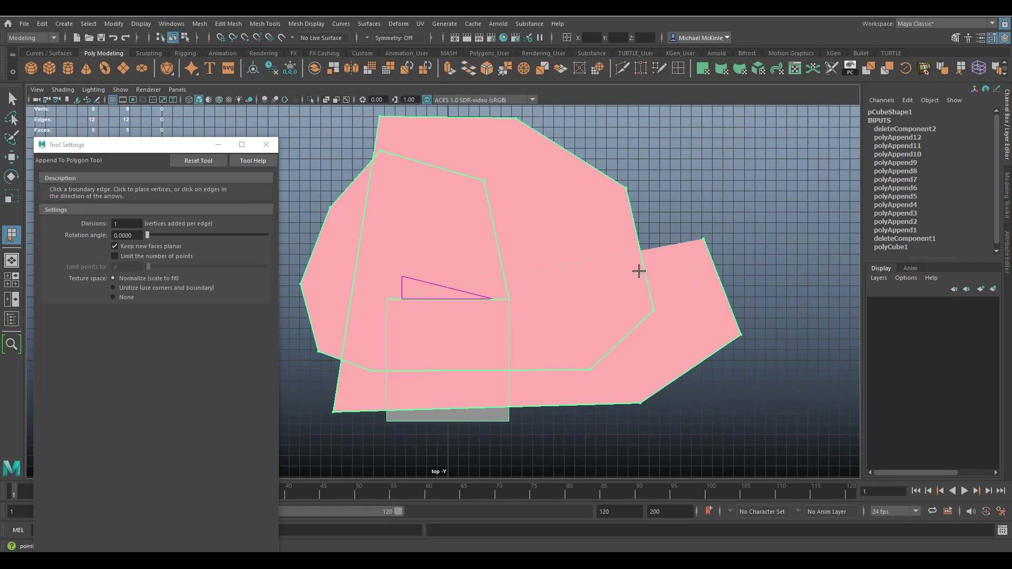
Remove all the placed points from the unfinished face.
key("BackSpace")
key("BackSpace")
key("BackSpace")
key("BackSpace")
key("BackSpace")
key("BackSpace")
key("BackSpace")
key("BackSpace")
key("BackSpace")
key("BackSpace")
key("BackSpace")
key("BackSpace")
key("BackSpace")
key("BackSpace")
key("BackSpace")
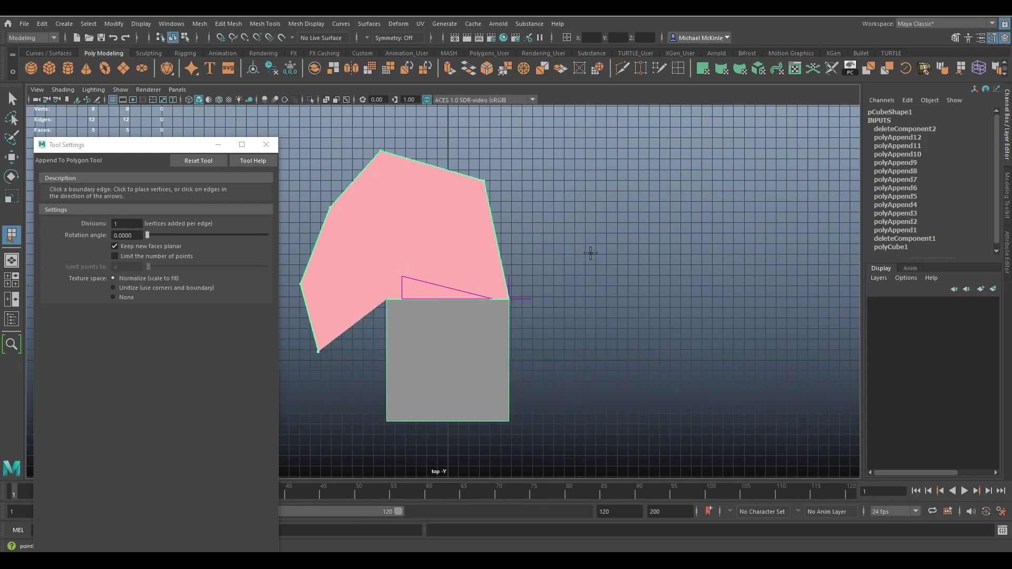
Append a four-sided planar face to the edge of the cube's open side by placing two points beyond it.
left_click(453, 299)
left_click(499, 215)
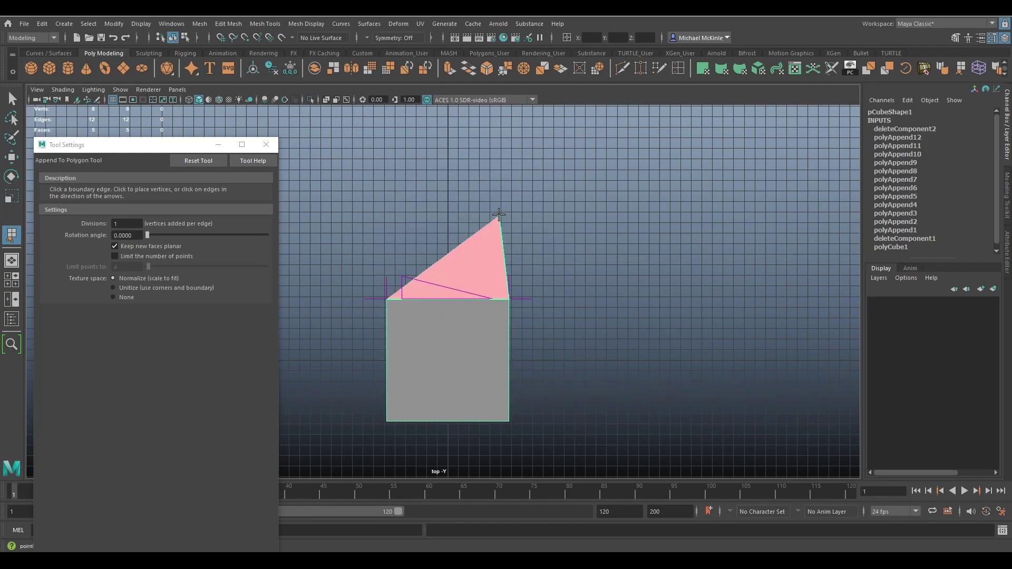
left_click(414, 170)
key("Return")
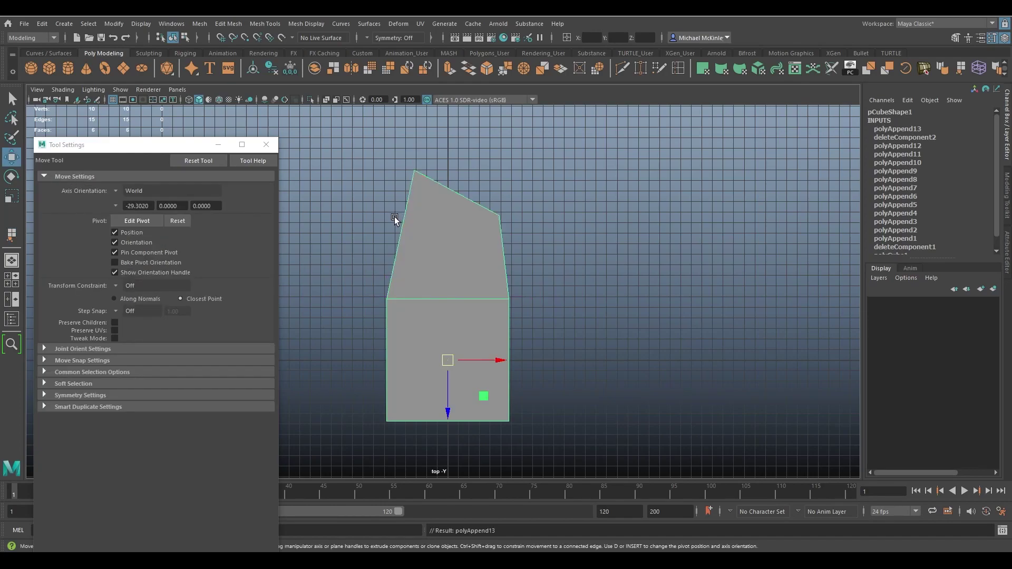
Append a four-sided face to the slanted end edge of the last appended face by placing two points beyond it.
key("g")
left_click(466, 197)
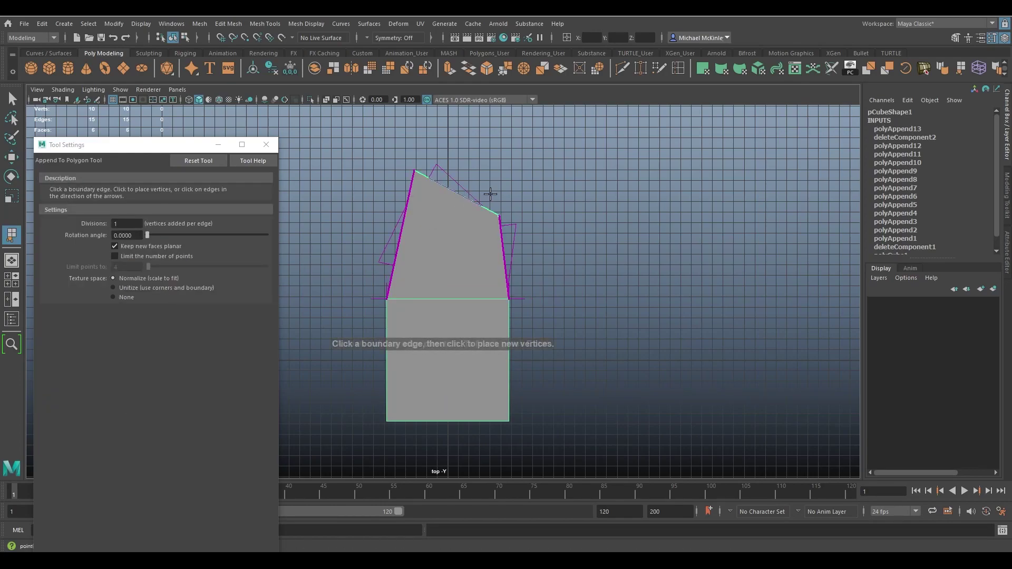
key("space")
middle_click_drag(519, 175, 491, 317, "alt")
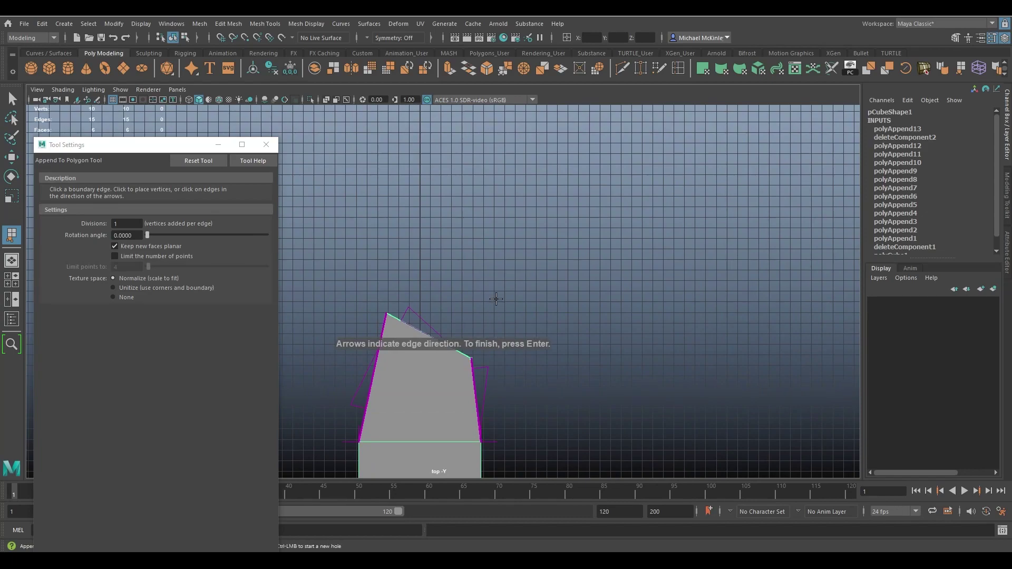
left_click(489, 278)
left_click(442, 234)
key("Return")
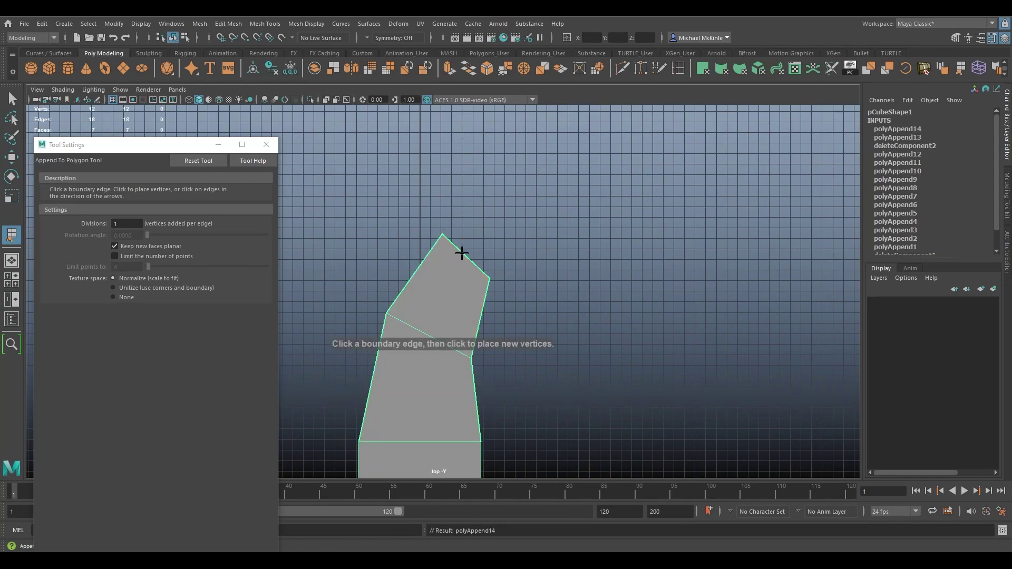
Append a five-sided face to the new end edge of the strip by placing three points beyond it.
left_click(461, 251)
left_click(578, 220)
left_click(546, 167)
left_click(478, 122)
key("Return")
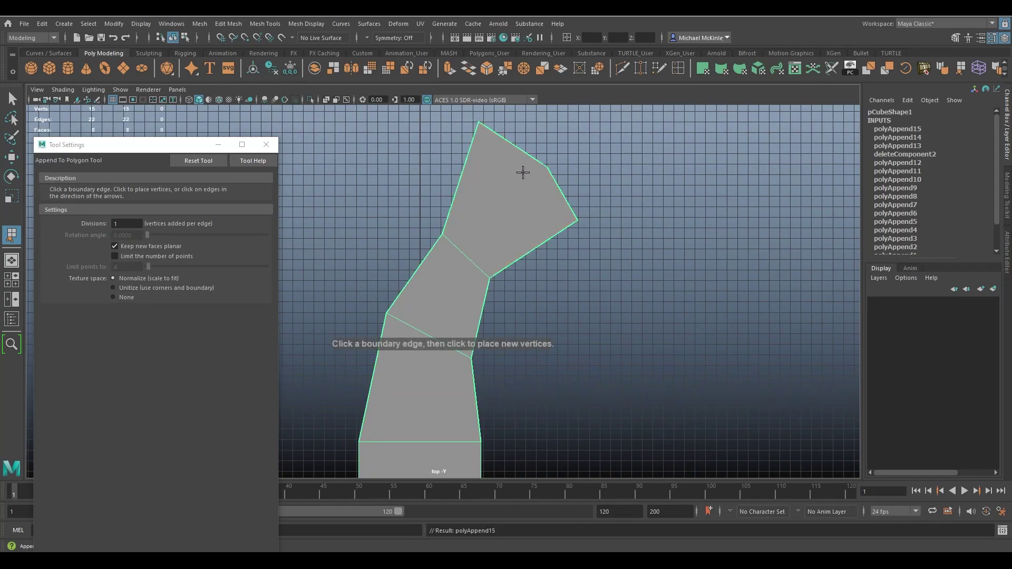
Set the divisions to 5 and append a four-sided face to the lower-right edge of the five-sided face by placing two points.
middle_click_drag(488, 272, 550, 225, "alt")
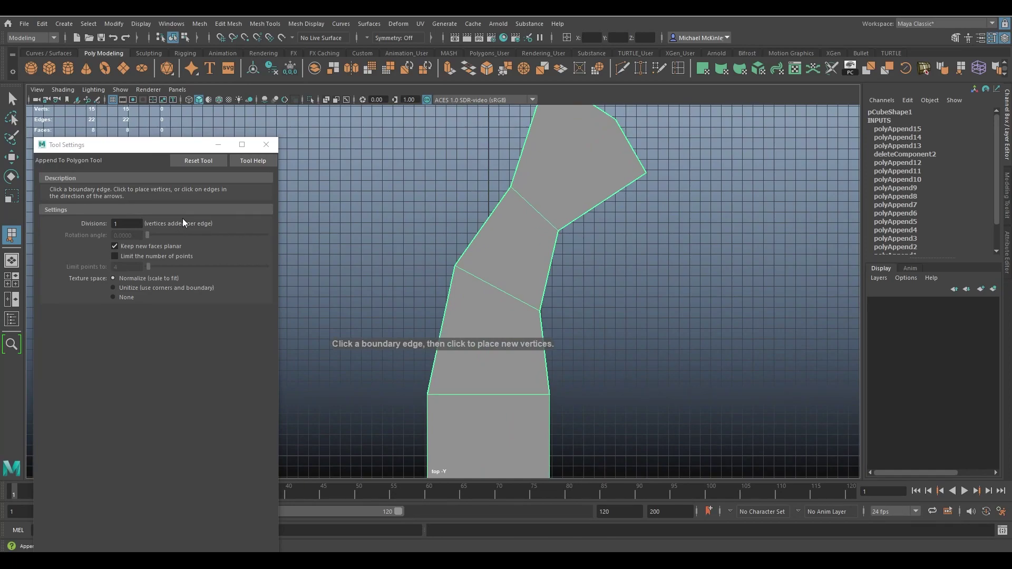
left_click_drag(125, 224, 104, 224)
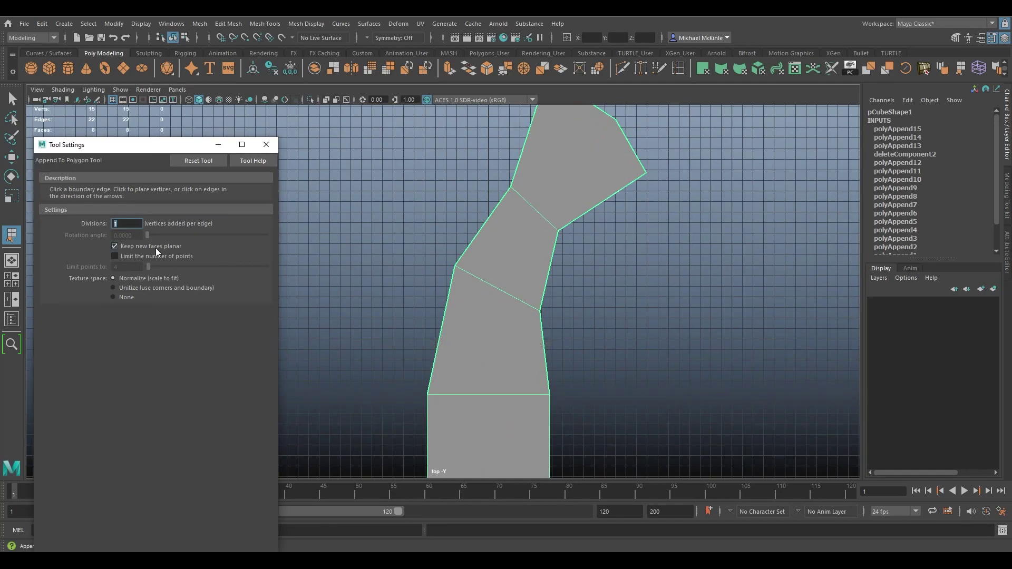
type("5")
middle_click_drag(616, 173, 421, 249, "alt")
left_click(373, 322)
left_click(466, 362)
left_click(609, 319)
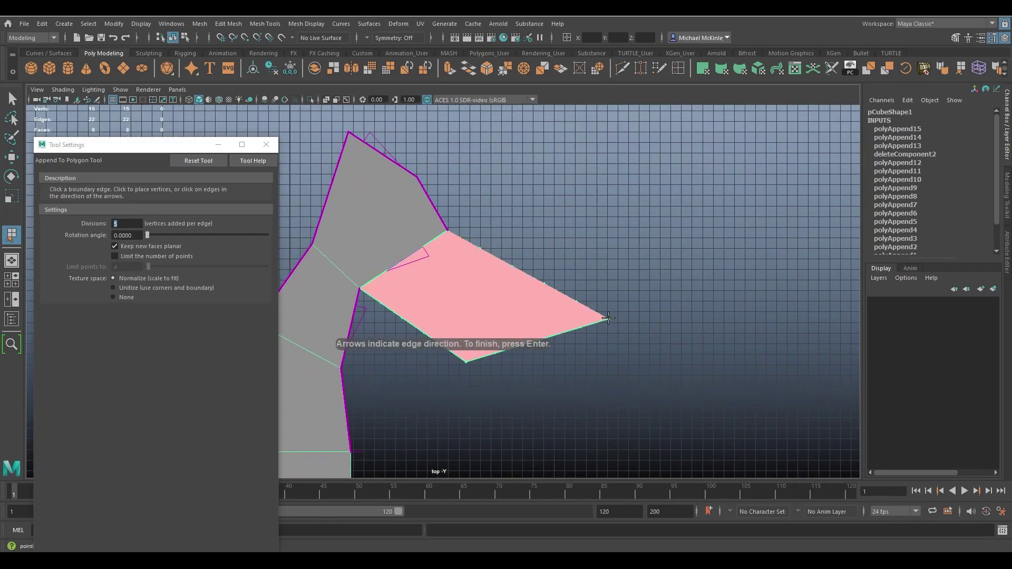
middle_click_drag(532, 323, 524, 290, "alt")
right_click_drag(524, 290, 503, 308, "alt")
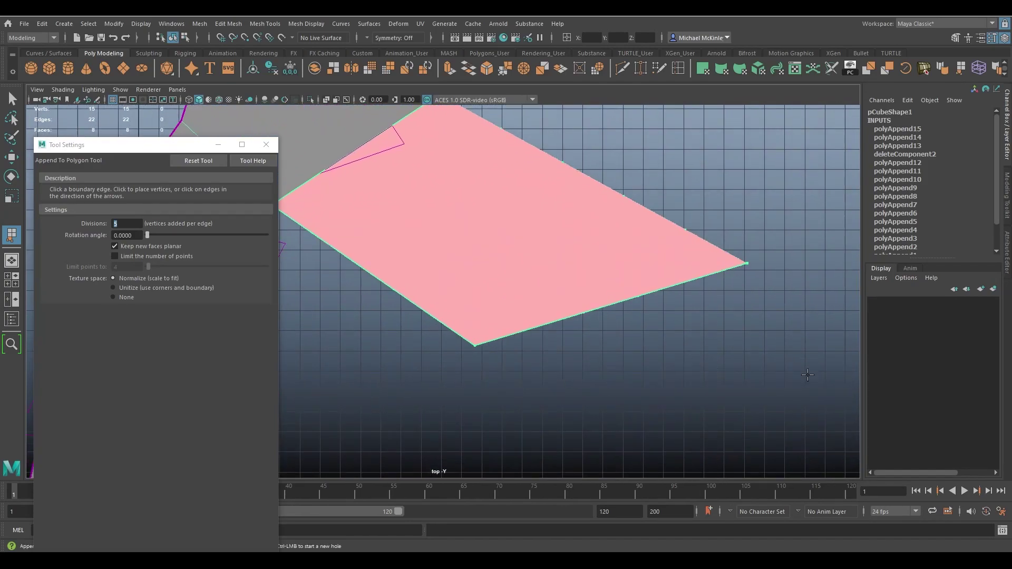
middle_click_drag(504, 308, 516, 371, "alt")
key("w")
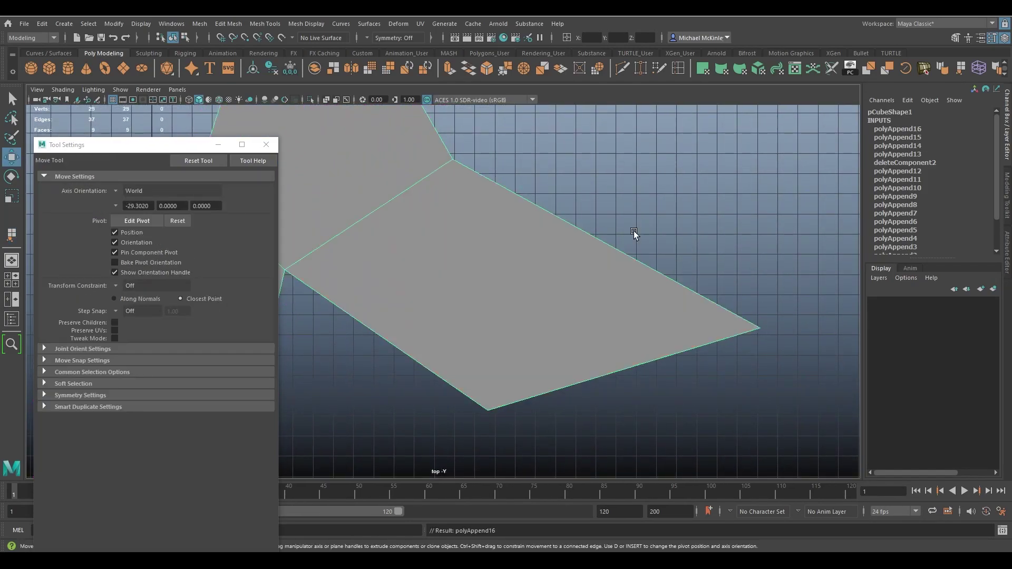
Select the subdivided face's vertices to examine how its new edges were divided.
right_click_drag(557, 249, 485, 187)
scroll(566, 216, "down", 2)
left_click_drag(340, 163, 824, 526)
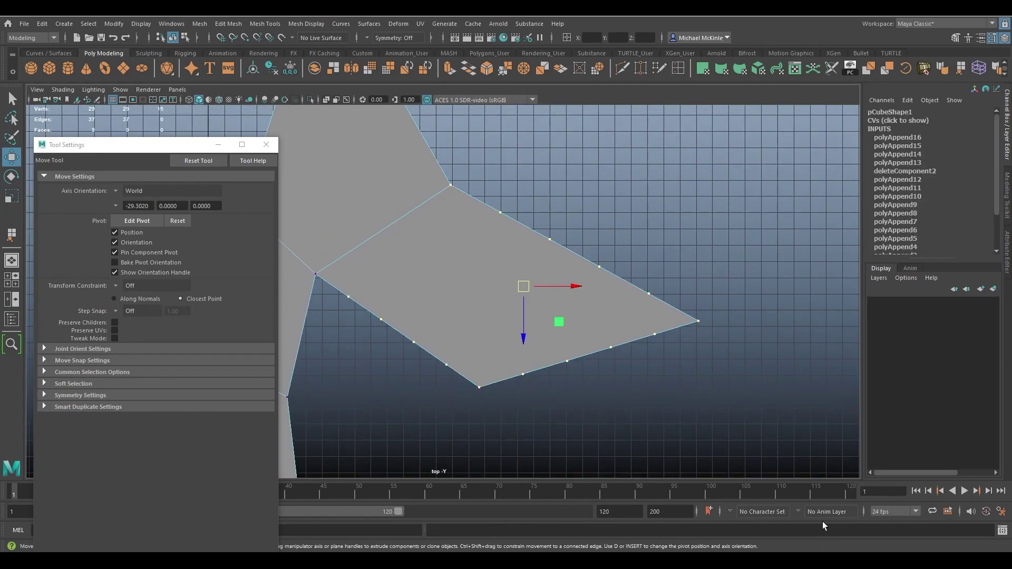
scroll(614, 339, "up", 2)
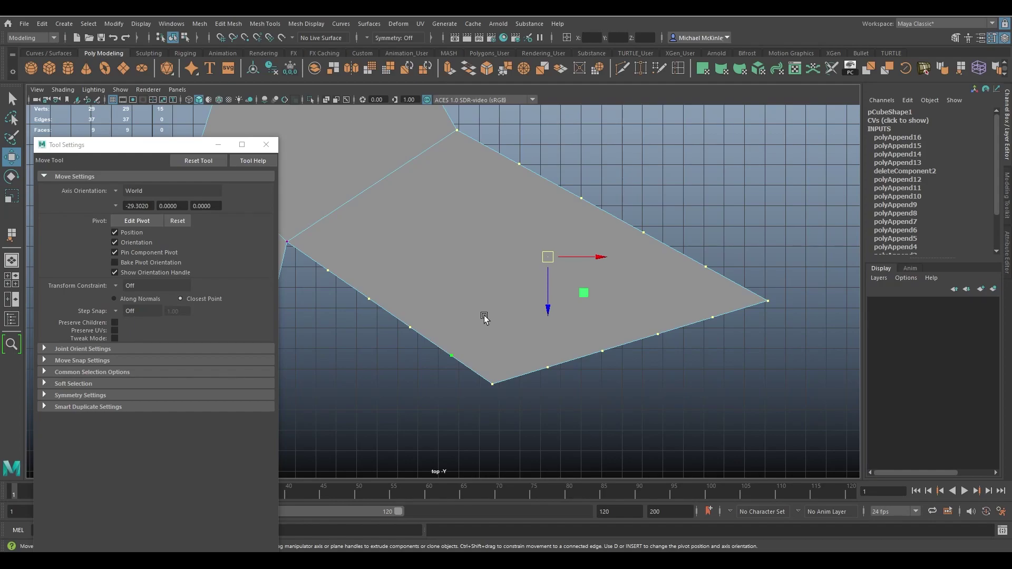
Return to the Append to Polygon tool, set the divisions to 1 and turn off keeping new faces planar.
left_click(12, 234)
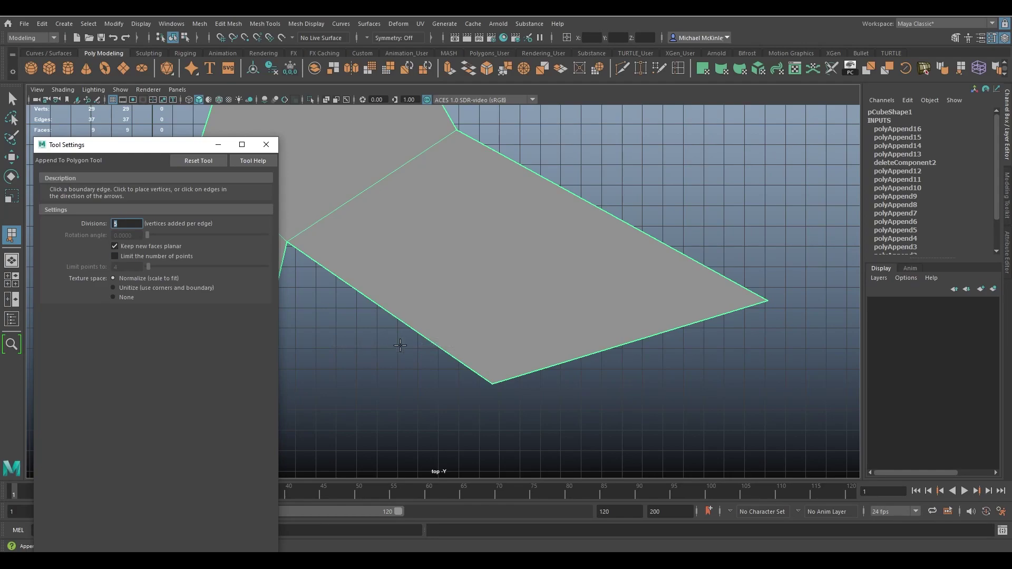
type("1")
key("Return")
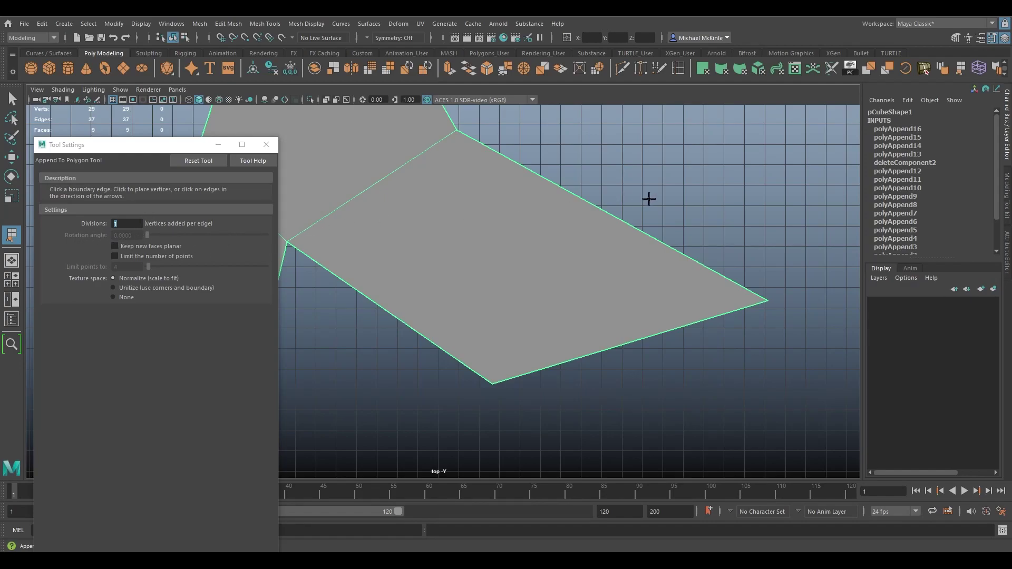
Start a new face on the middle segment of the subdivided face's upper edge by placing two points beyond it.
middle_click_drag(649, 199, 690, 239, "alt")
scroll(533, 214, "down", 2)
middle_click_drag(585, 233, 491, 278, "alt")
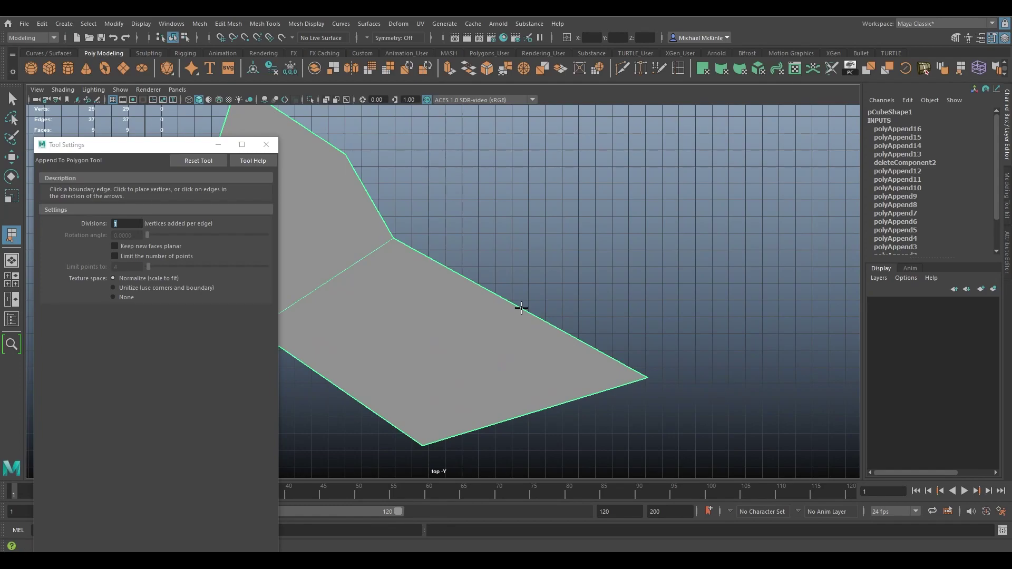
left_click(522, 308)
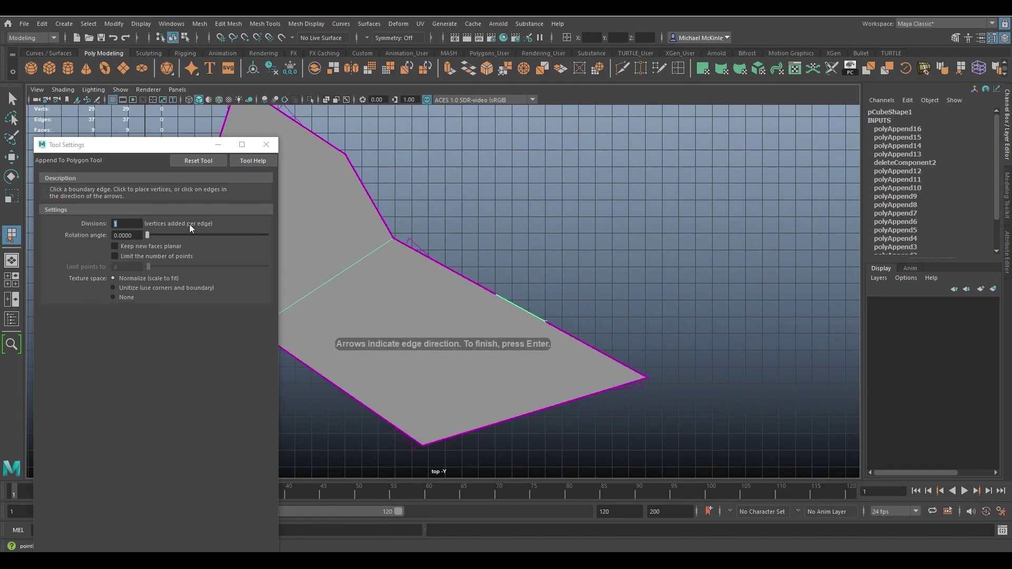
middle_click_drag(621, 232, 535, 278, "alt")
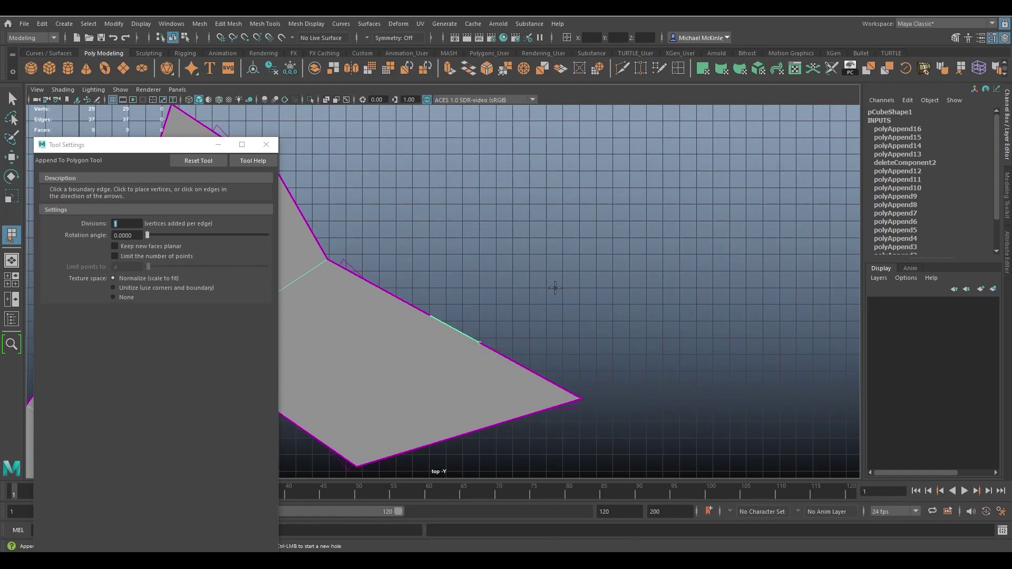
left_click(572, 283)
left_click(517, 205)
Set the rotation angle to 17.6 and add a third point to the unfinished face, inspecting it in perspective.
left_click_drag(148, 235, 153, 240)
left_click(407, 215)
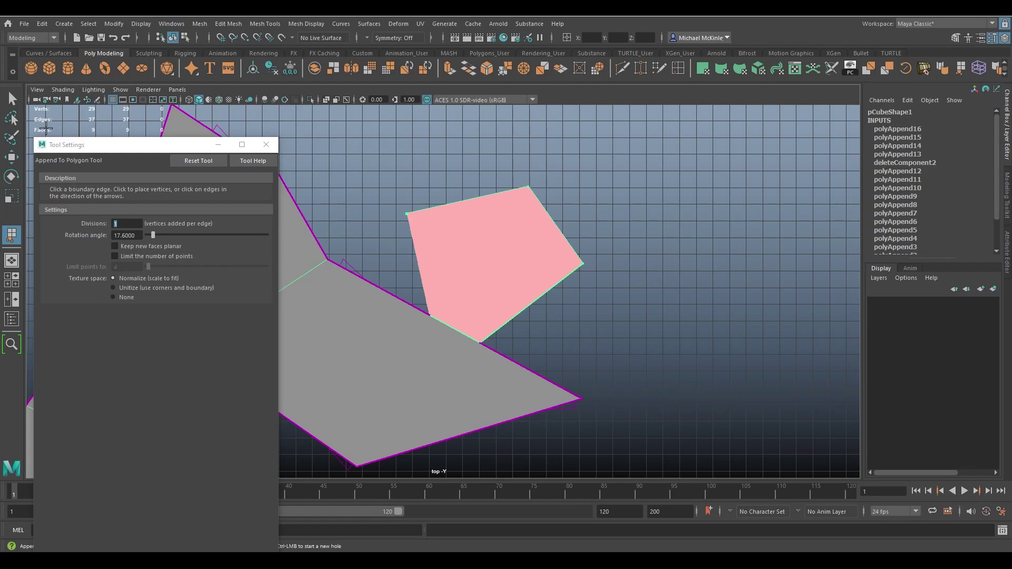
left_click(11, 235)
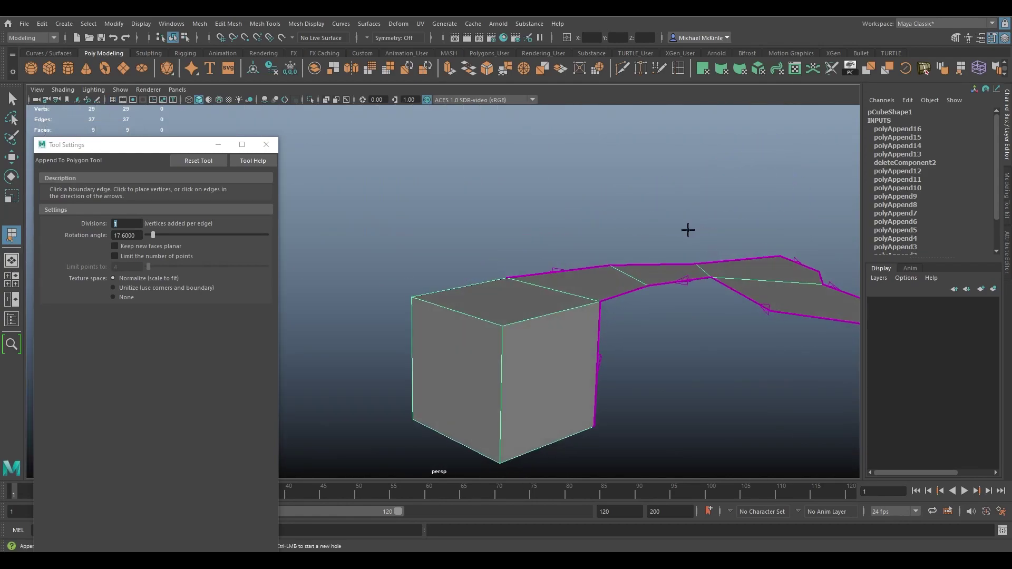
left_click_drag(688, 230, 370, 203, "alt")
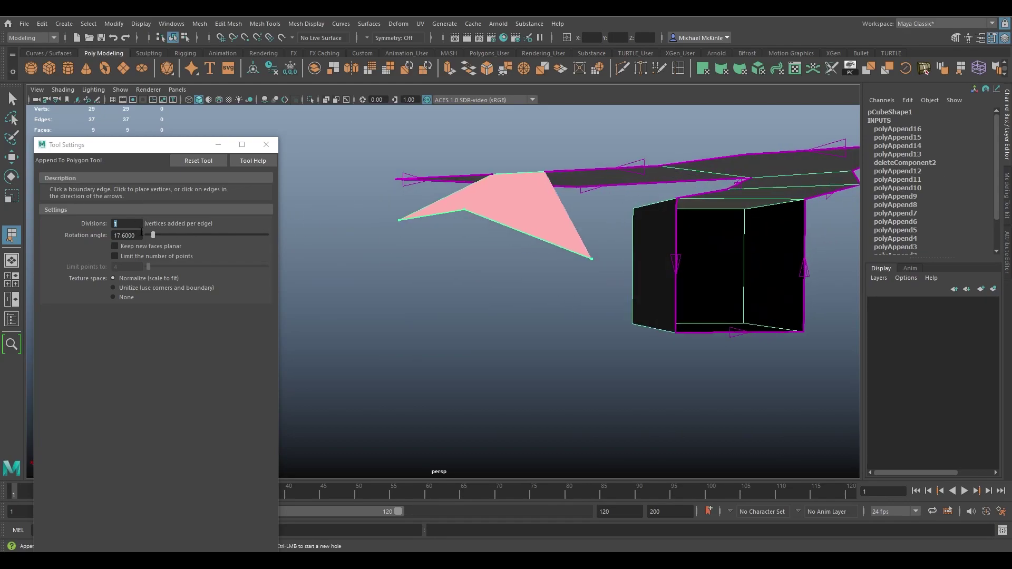
Set the unfinished face's rotation angle to 44.8 and remove its third point.
mouse_move(153, 234)
left_mouse_down()
mouse_move(191, 241)
mouse_move(160, 238)
mouse_move(180, 237)
mouse_move(151, 250)
mouse_move(162, 247)
left_mouse_up()
left_click_drag(469, 264, 530, 276, "alt")
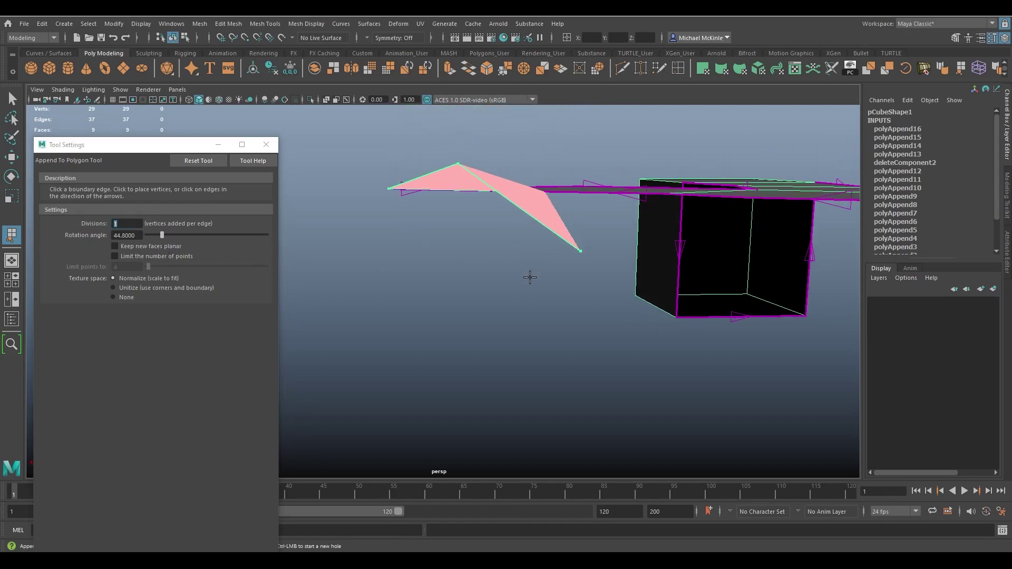
key("BackSpace")
Set the rotation angle to 14.4 and complete the four-sided face on the segment.
left_click_drag(481, 209, 494, 238, "alt")
mouse_move(166, 235)
left_mouse_down()
mouse_move(182, 235)
mouse_move(136, 240)
mouse_move(186, 236)
mouse_move(151, 234)
left_mouse_up()
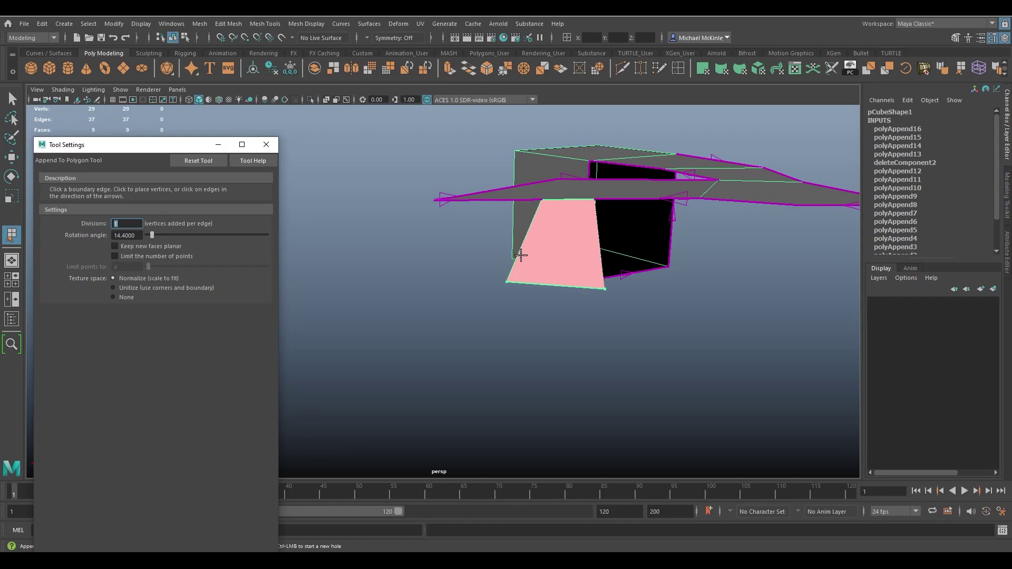
left_click_drag(521, 255, 479, 283, "alt")
left_click_drag(540, 227, 485, 304, "alt")
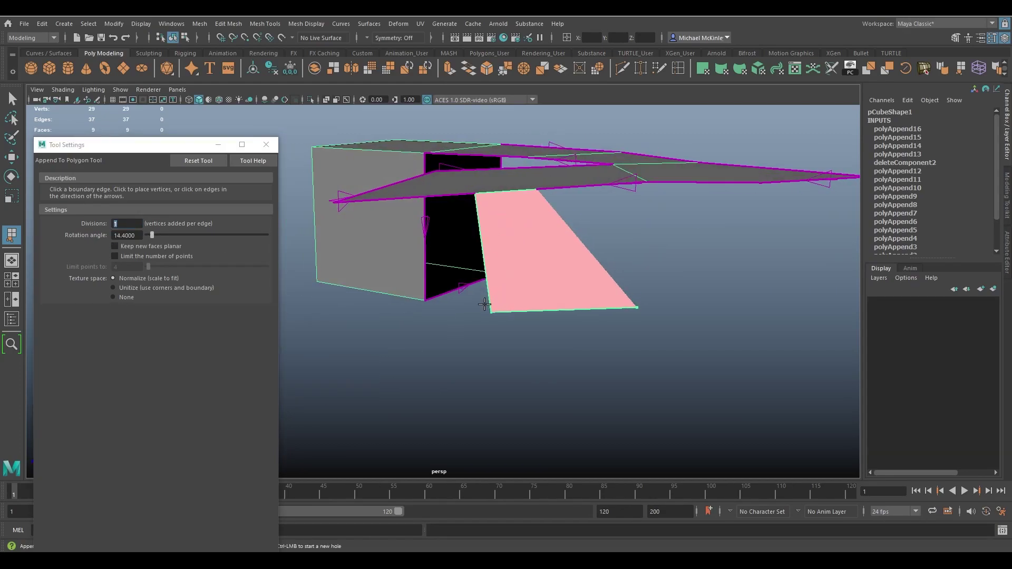
left_click_drag(440, 251, 408, 241, "alt")
mouse_move(152, 236)
left_mouse_down()
mouse_move(226, 248)
mouse_move(120, 240)
mouse_move(152, 239)
left_mouse_up()
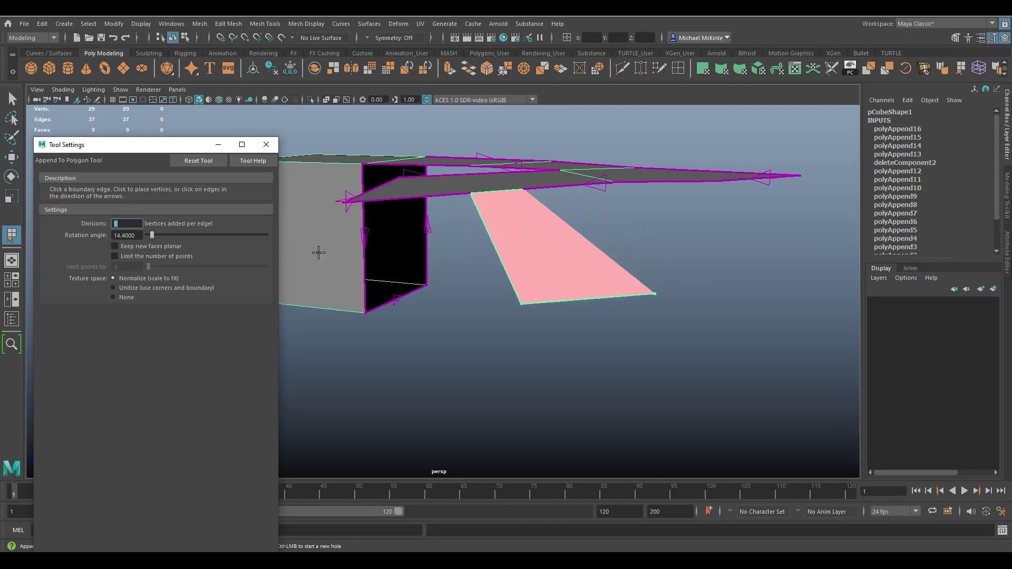
left_click_drag(316, 248, 520, 265, "alt")
key("Return")
key("w")
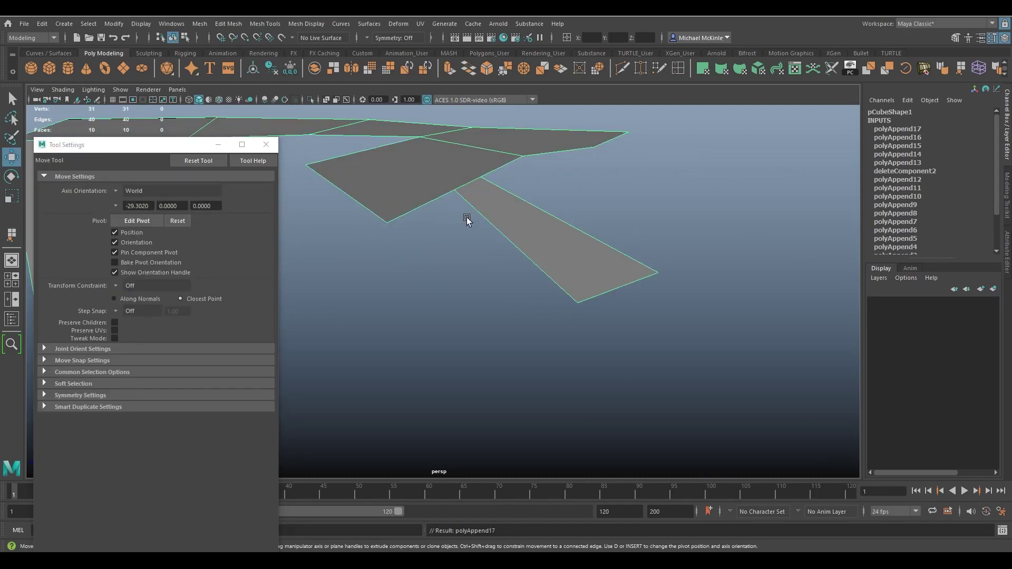
Return to the Append to Polygon tool and open the UV Editor beside the model.
left_click_drag(467, 220, 469, 237, "alt")
left_click(11, 235)
left_click_drag(379, 198, 596, 208, "alt")
right_click_drag(595, 208, 210, 248, "alt")
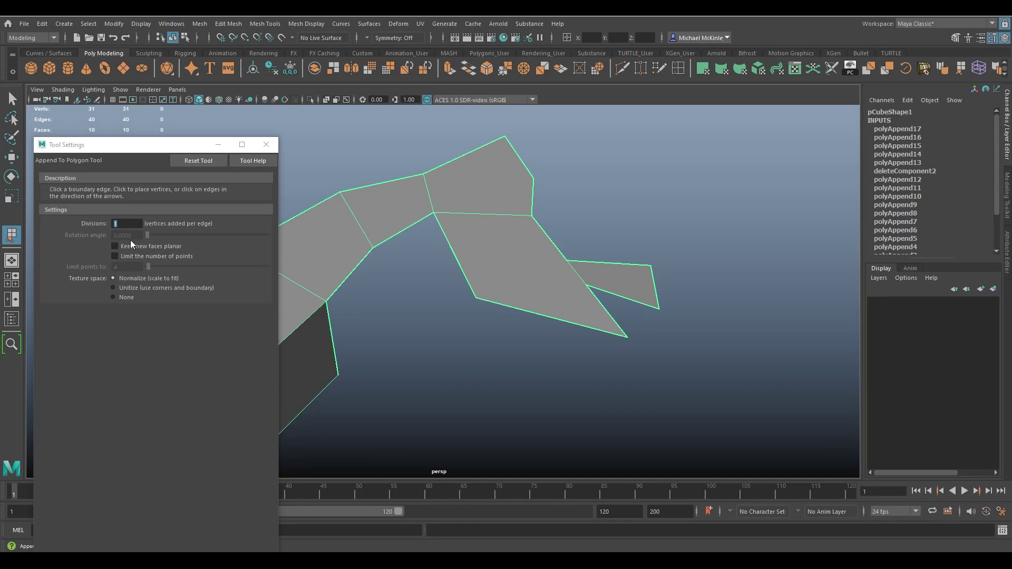
left_click(150, 246)
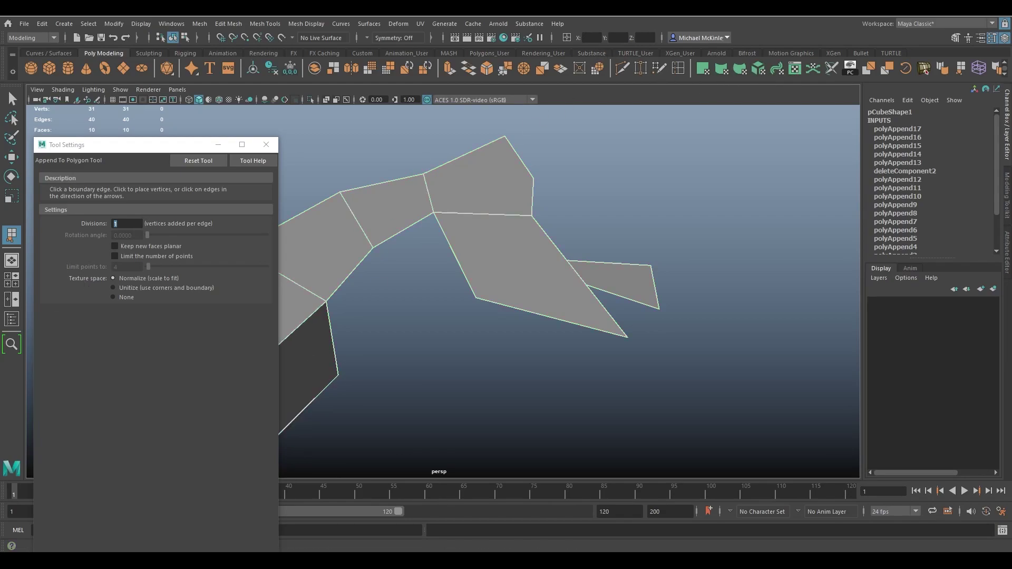
left_click_drag(482, 81, 735, 58)
left_click_drag(387, 165, 368, 185, "alt")
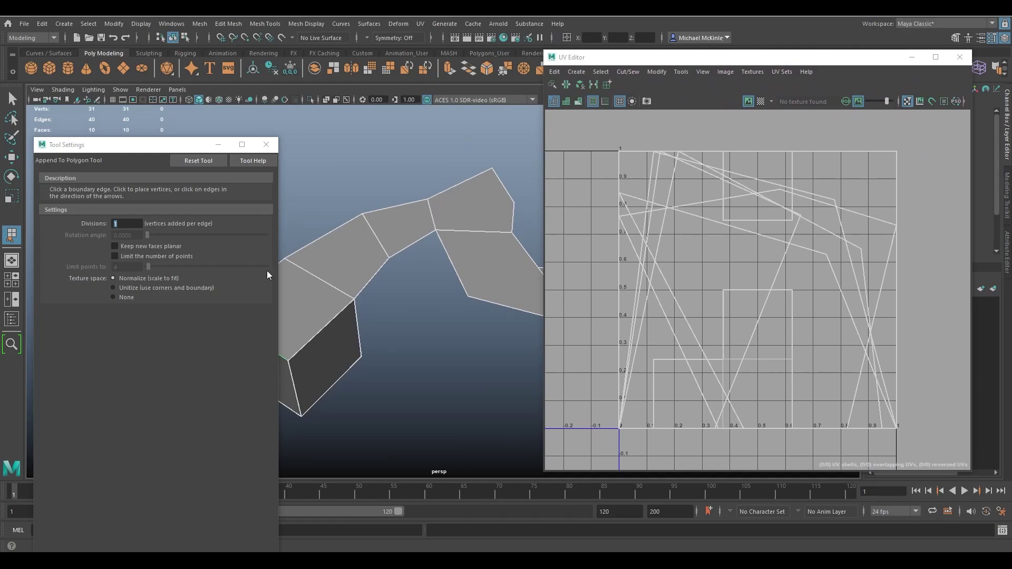
left_click_drag(402, 239, 405, 203, "alt")
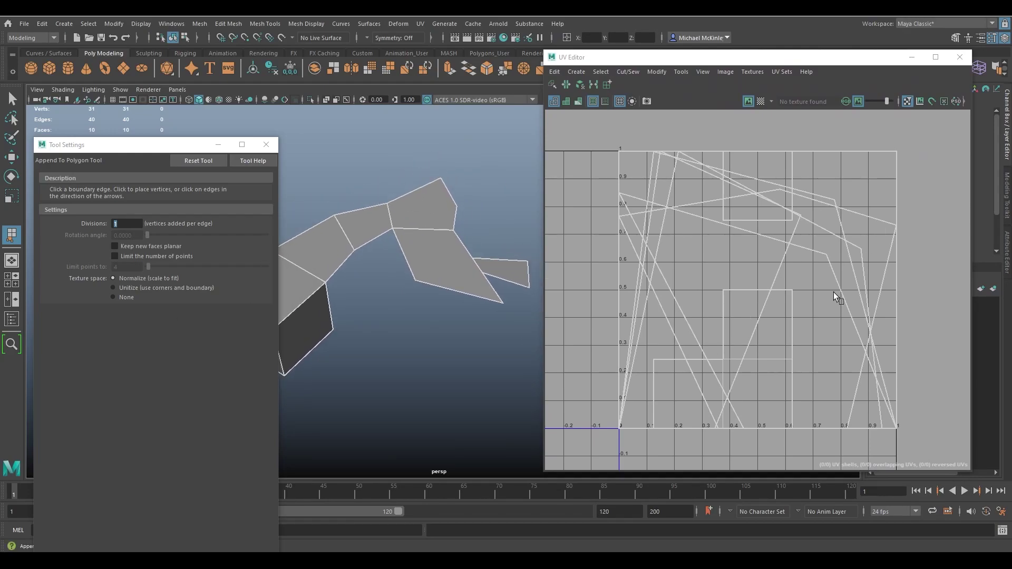
left_click_drag(443, 237, 452, 219, "alt")
Select the appended faces one at a time to compare their UV layouts in the UV Editor.
key("w")
left_click(454, 207)
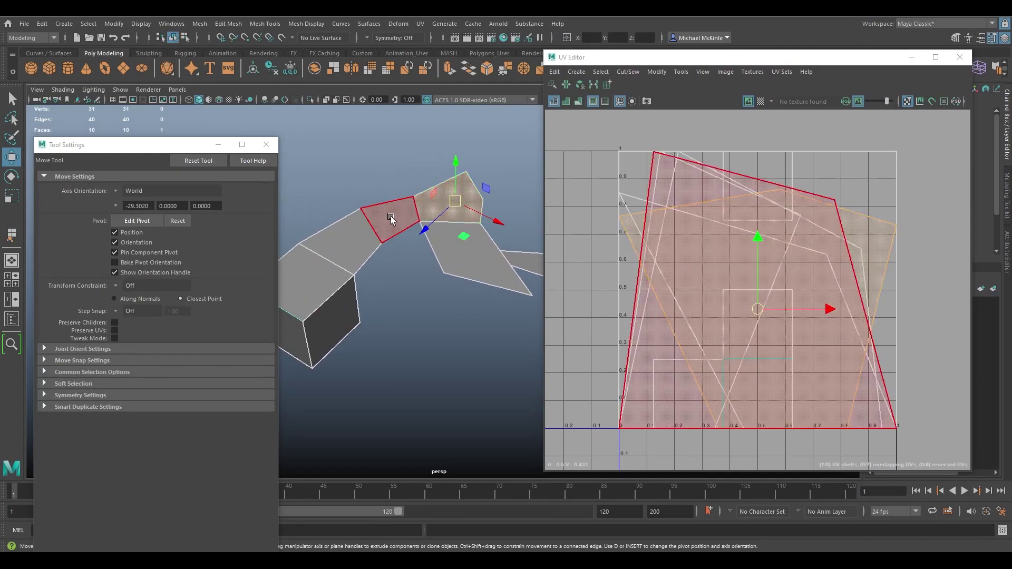
left_click(392, 220)
left_click(342, 240)
key("q")
left_click(470, 249)
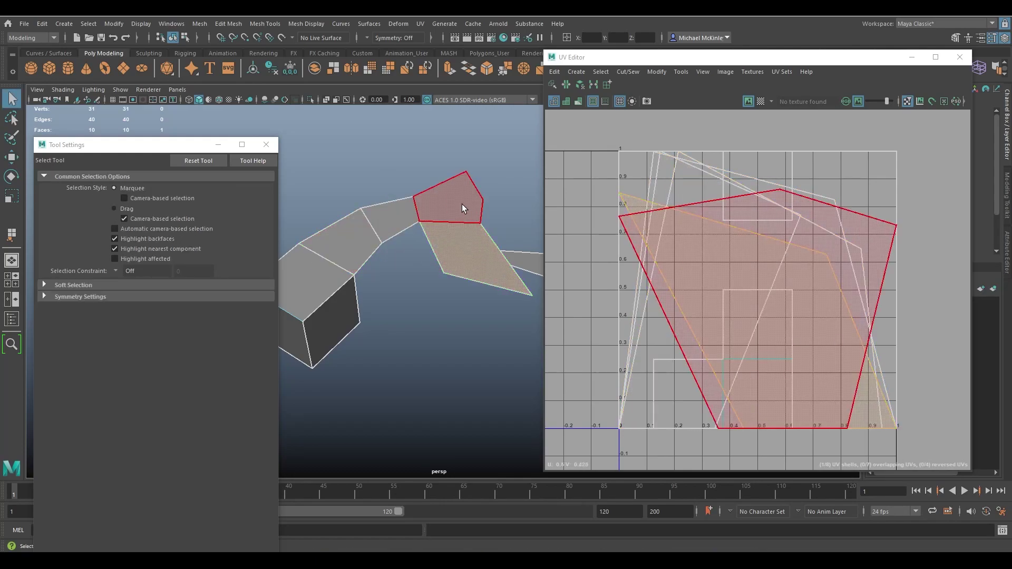
left_click(461, 204)
middle_click_drag(462, 204, 372, 196, "alt")
left_click(429, 254)
left_click(388, 235)
left_click(369, 181)
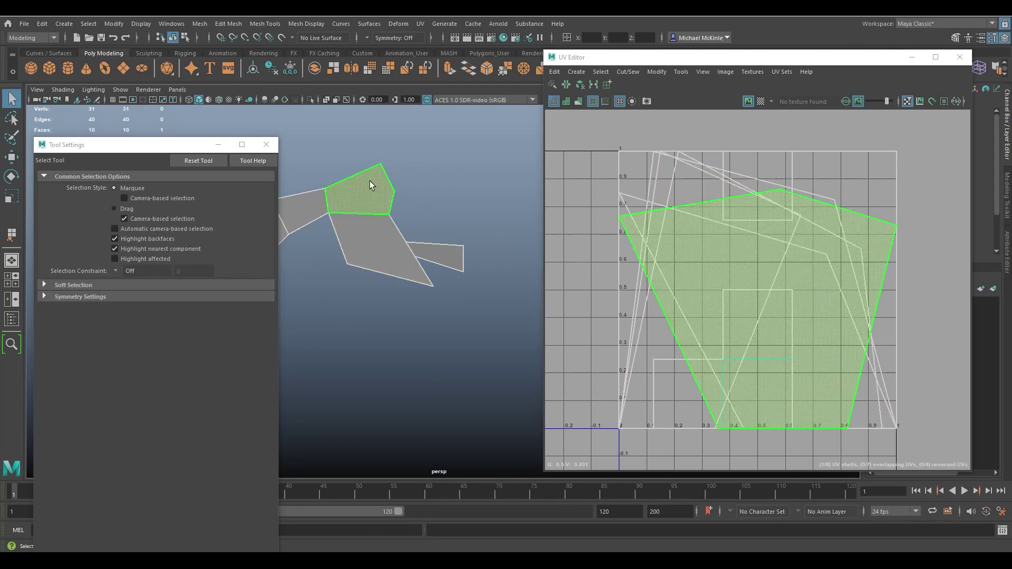
middle_click_drag(393, 239, 460, 225, "alt")
left_click(382, 191)
left_click(331, 218)
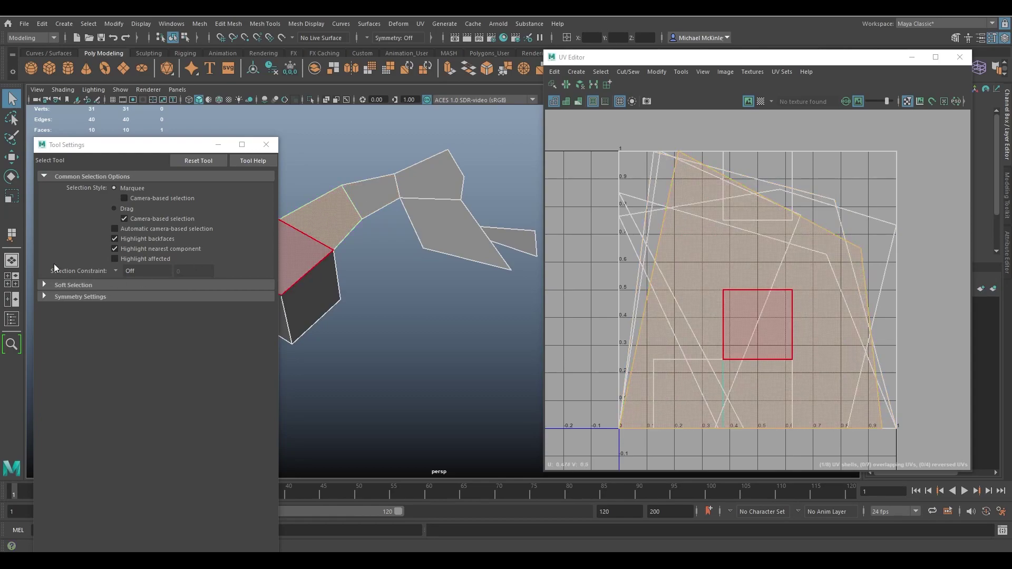
Check the Append to Polygon texture space option and select the appended face adjoining the cube to inspect its UVs.
left_click(12, 234)
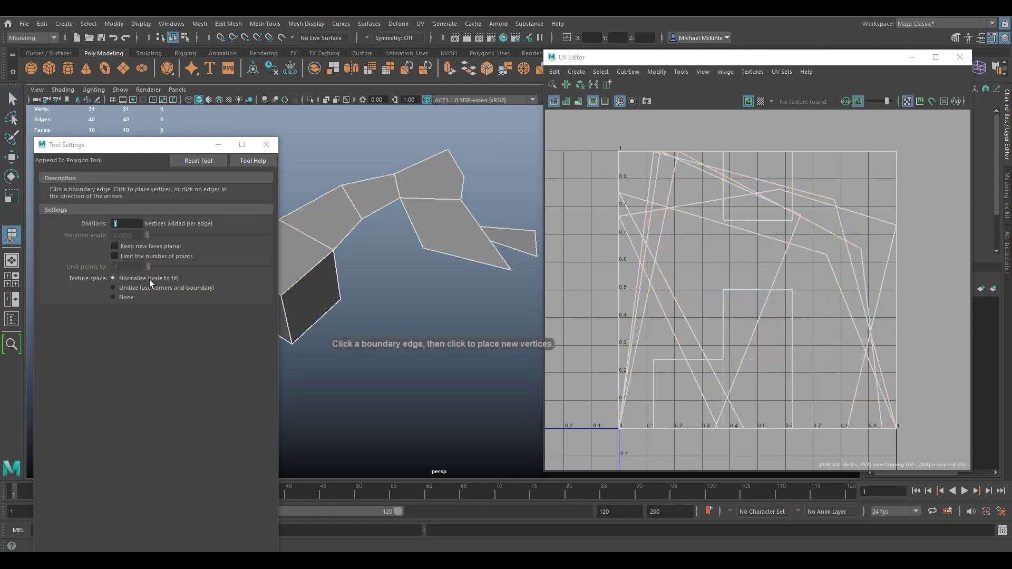
key("w")
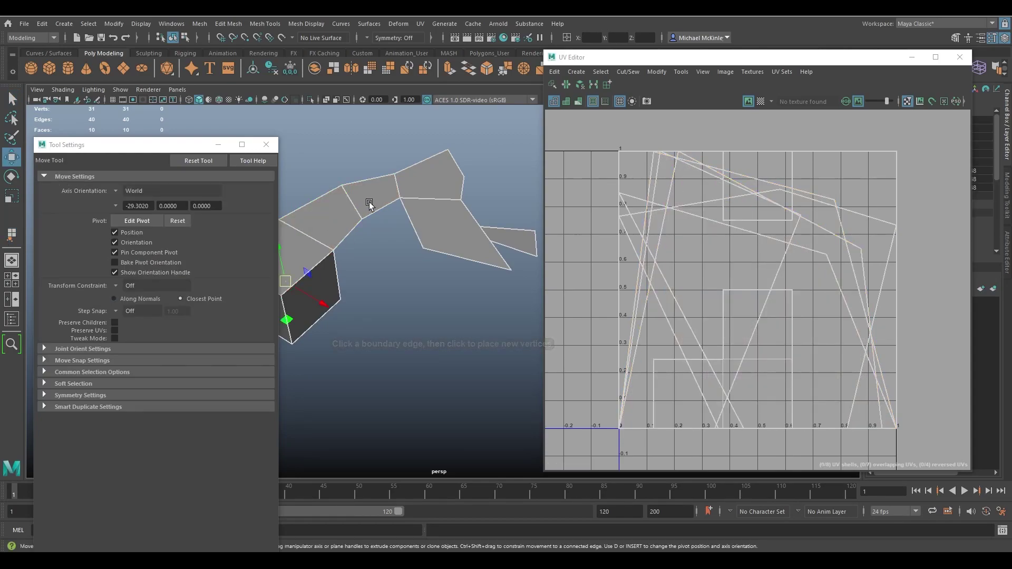
mouse_move(330, 210)
right_mouse_down()
mouse_move(340, 207)
mouse_move(332, 227)
right_mouse_up()
left_click(331, 213)
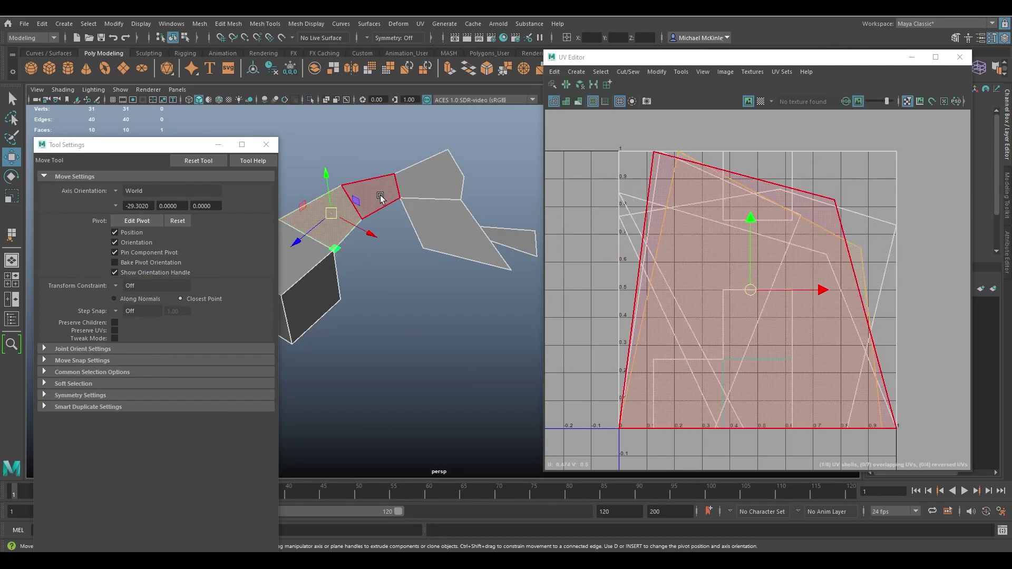
Select the appended faces one after another to compare their shapes with their UV layouts in the UV Editor.
left_click(430, 178)
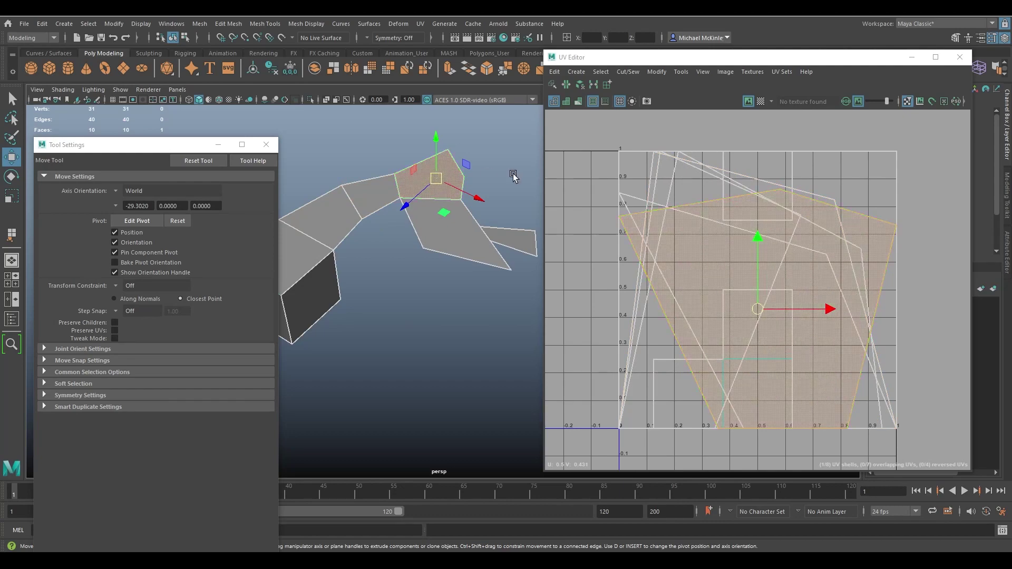
left_click(468, 232)
left_click(521, 245)
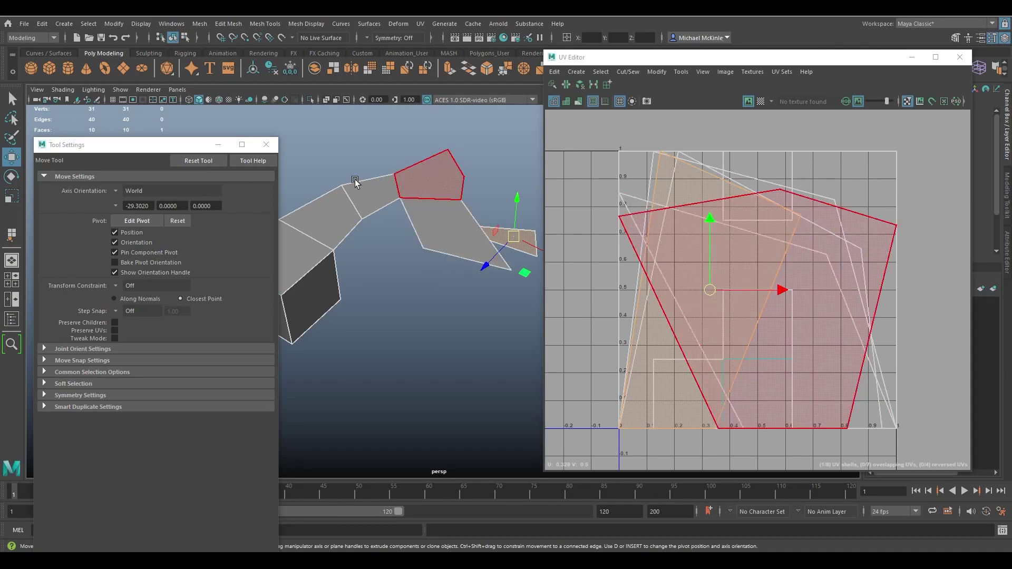
left_click(300, 253)
left_click(338, 208)
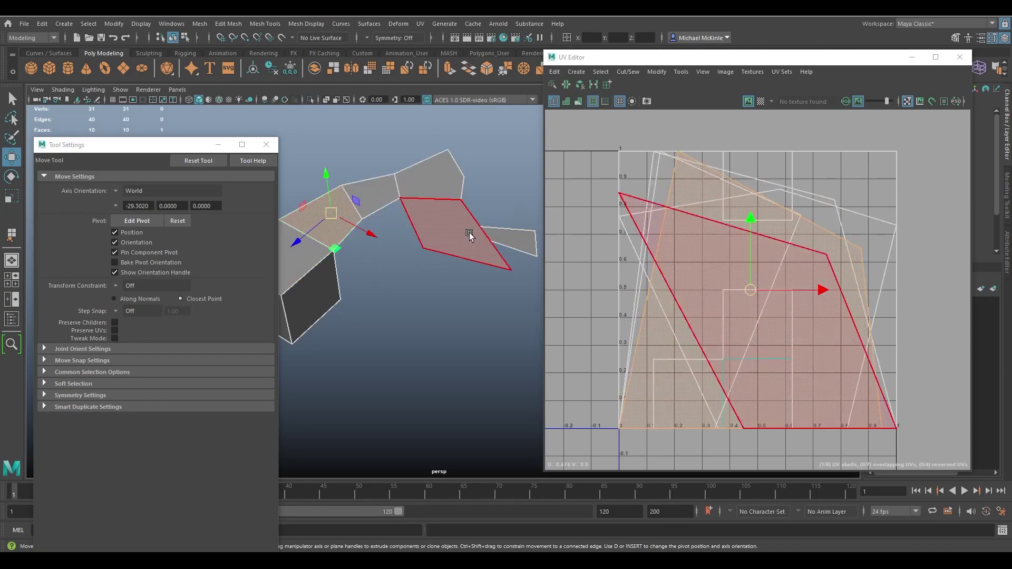
left_click(371, 189)
left_click(428, 176)
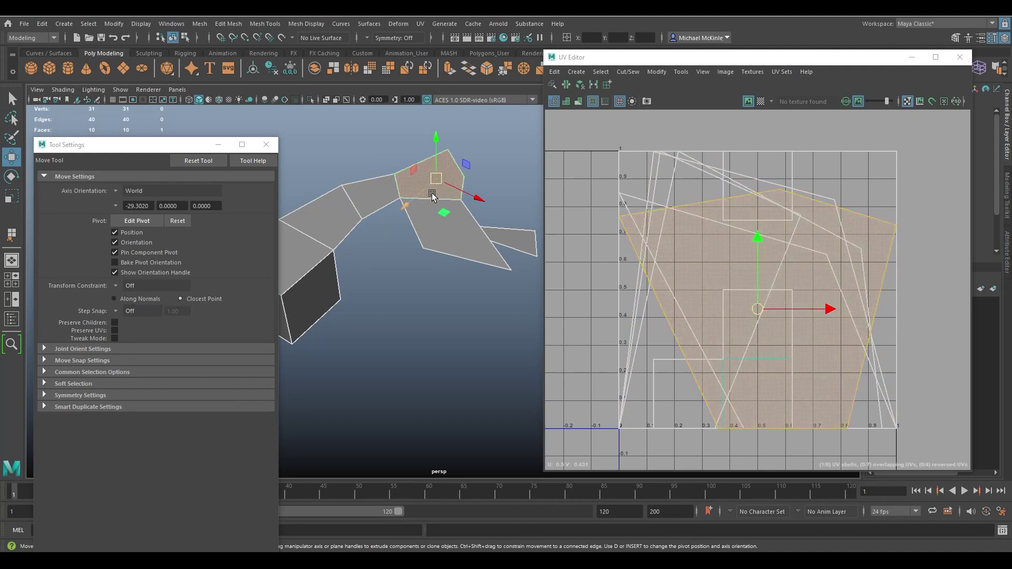
left_click(458, 224)
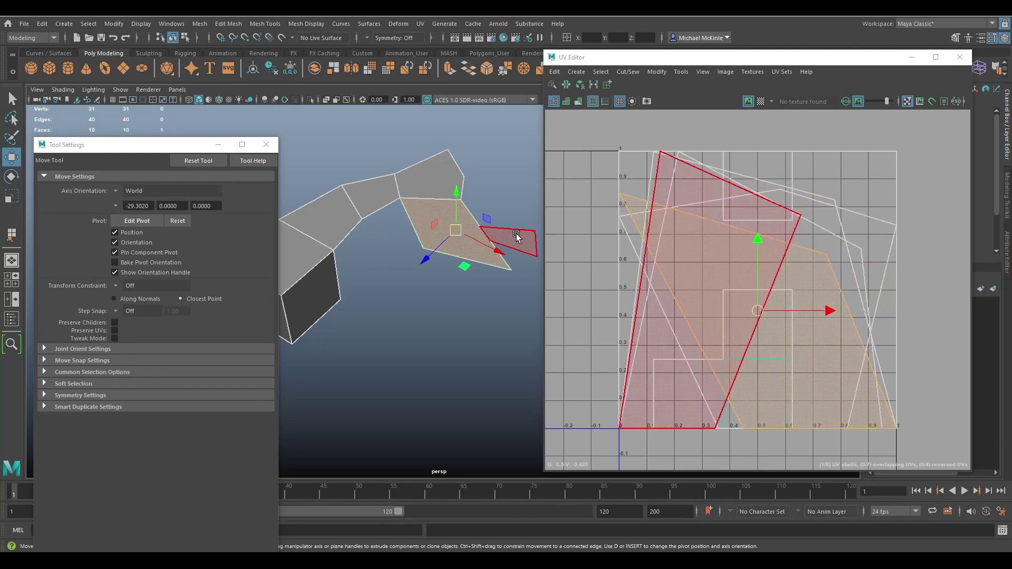
left_click(517, 234)
left_click(449, 244)
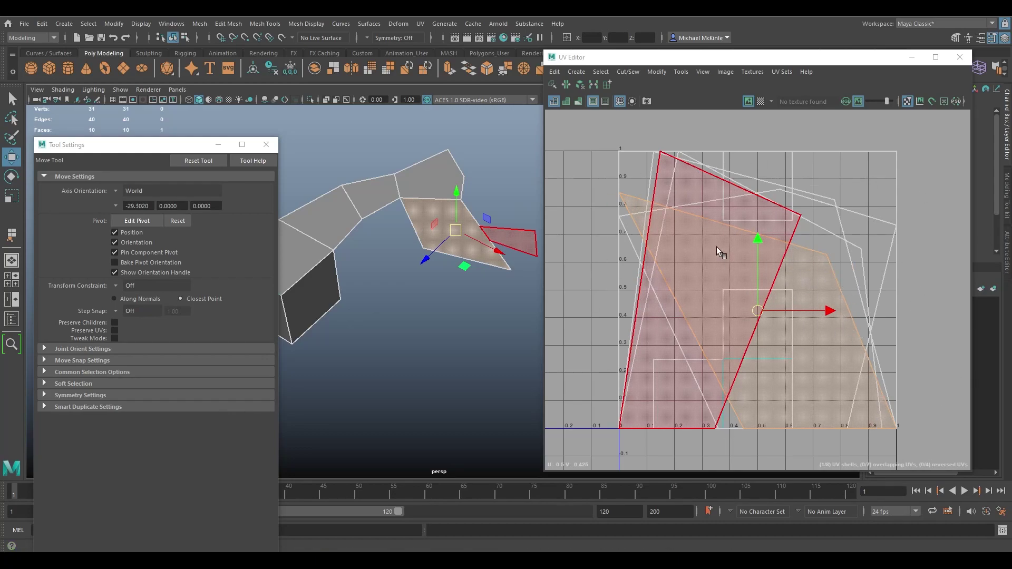
Activate the Append to Polygon tool and set its texture space to Unitize (use corners and boundary).
left_click(12, 235)
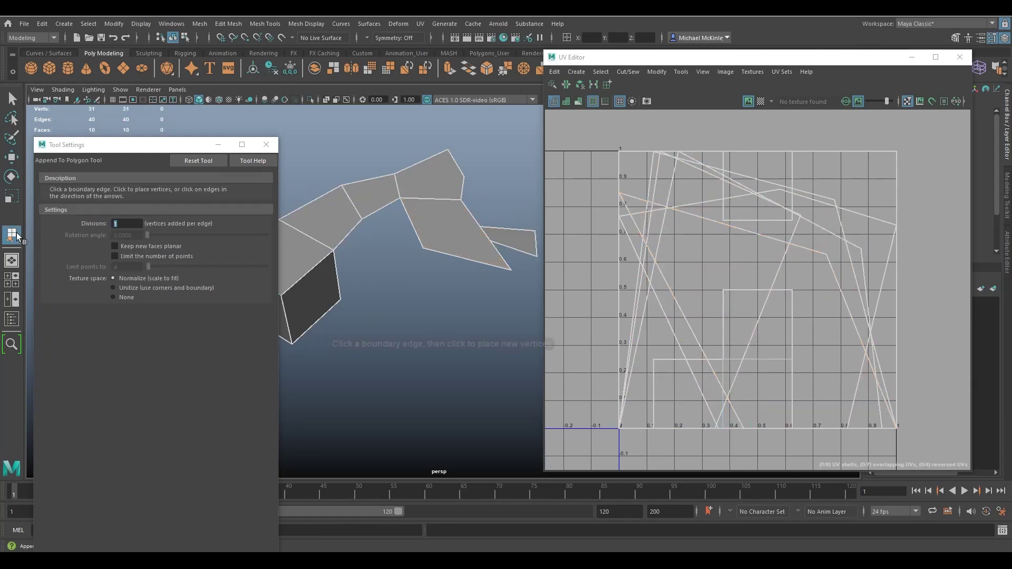
left_click(126, 289)
middle_click_drag(361, 237, 395, 233, "alt")
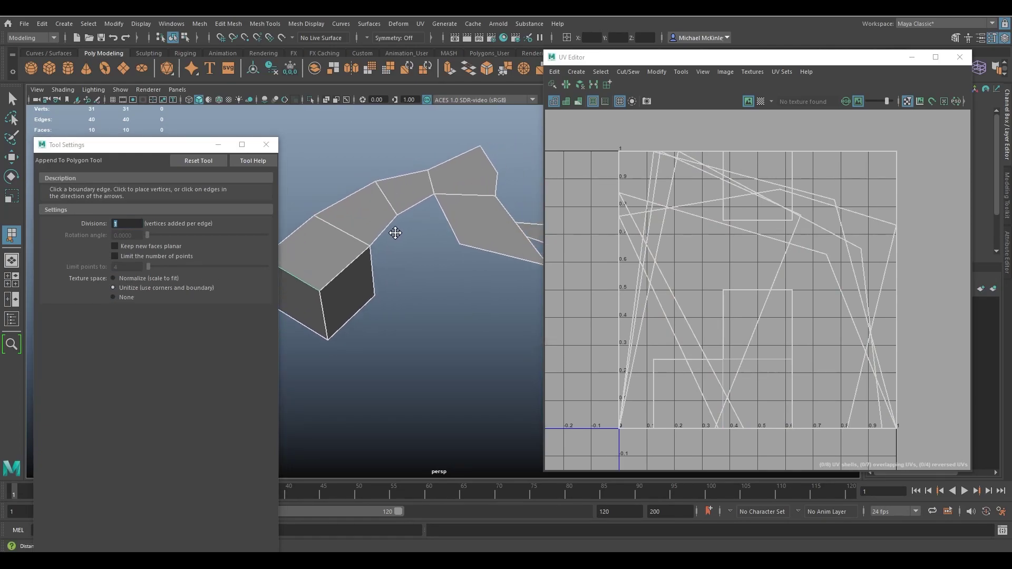
Select all the faces appended to the cube and delete them.
key("w")
left_click_drag(396, 233, 404, 204, "alt")
right_click_drag(404, 204, 407, 224)
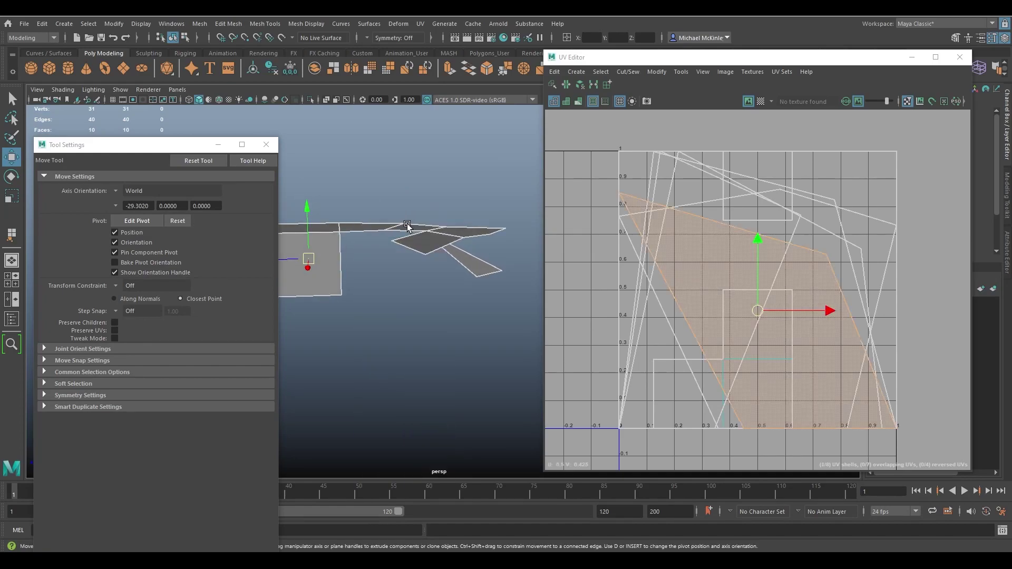
left_click_drag(369, 199, 536, 324)
key("Delete")
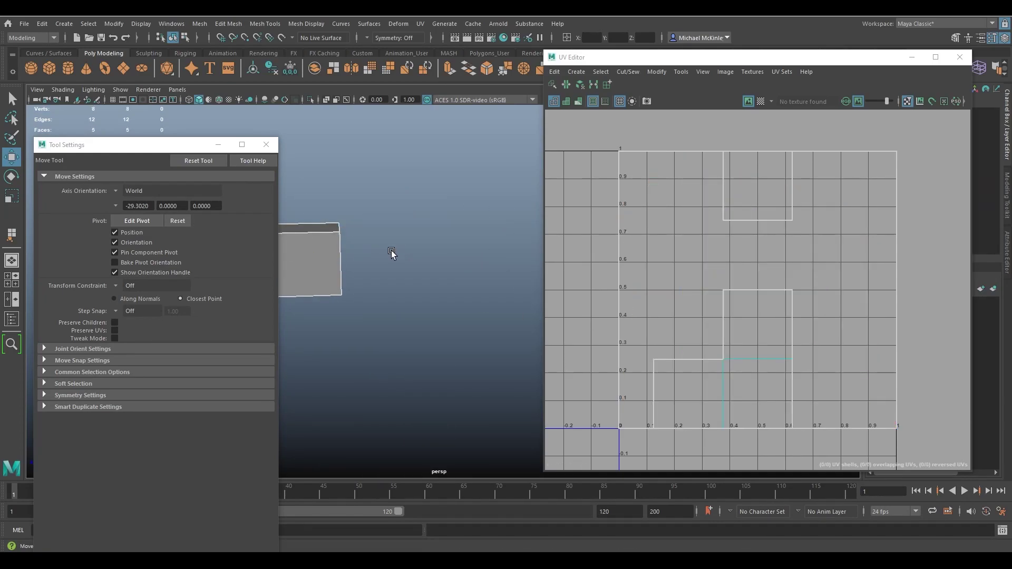
Apply an automatic UV projection to the remaining cube and deselect it.
left_click_drag(391, 251, 461, 221, "alt")
right_click_drag(375, 223, 404, 209)
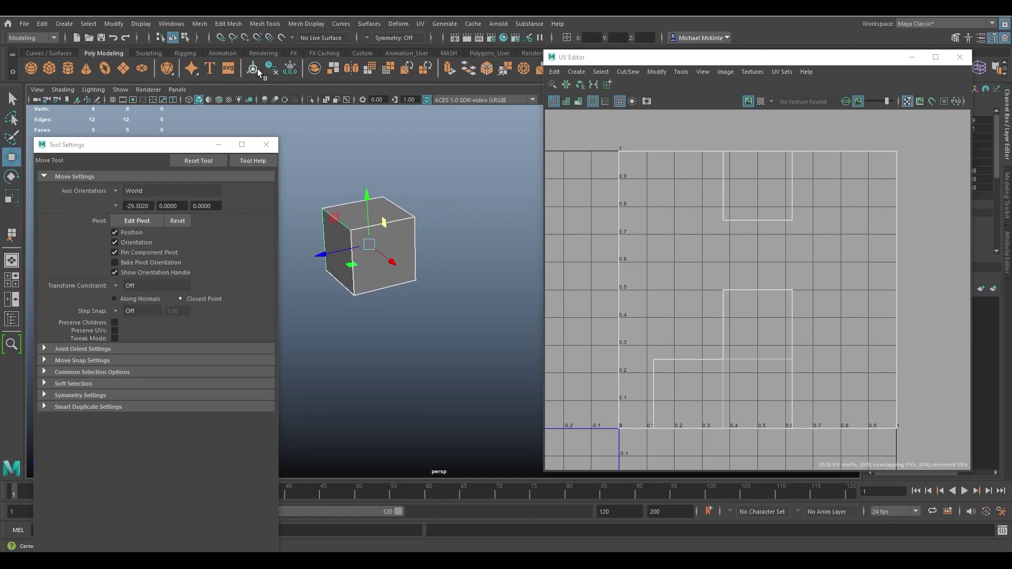
left_click(578, 85)
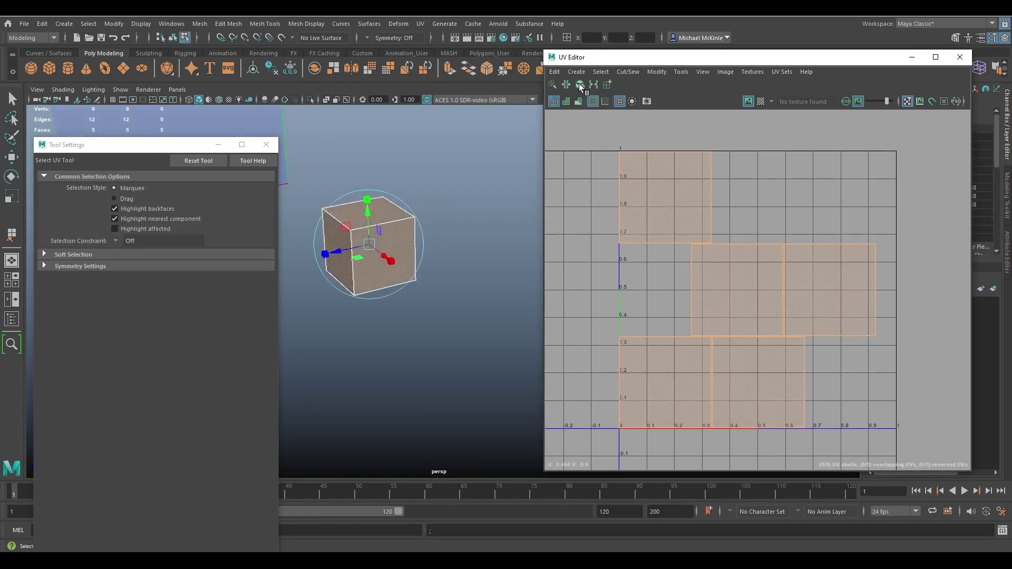
key("q")
left_click(427, 194)
Delete the cube's construction history and freeze its transformations.
left_click(270, 66)
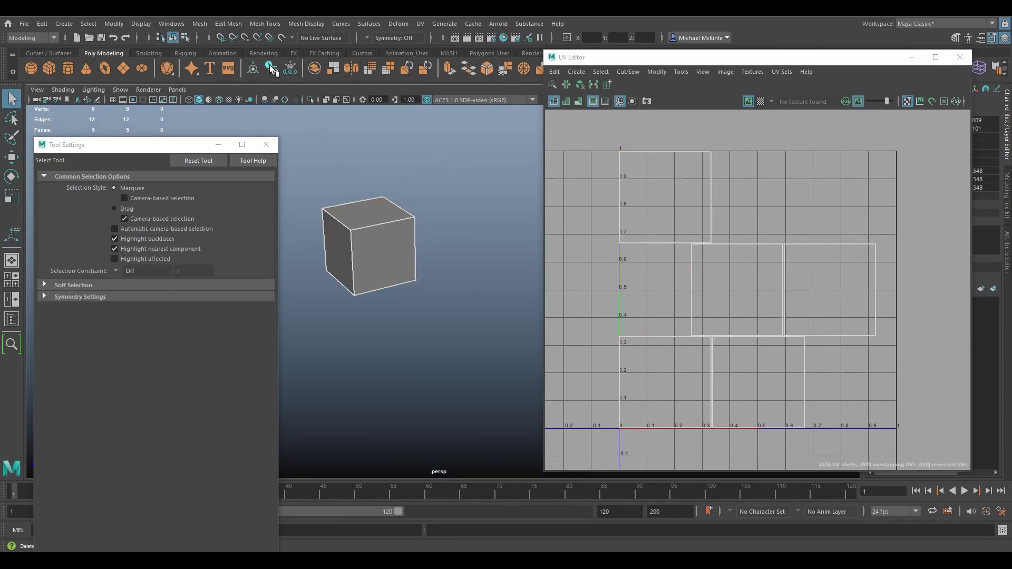
left_click(286, 65)
left_click_drag(396, 210, 410, 230, "alt")
scroll(414, 228, "up", 2)
key("w")
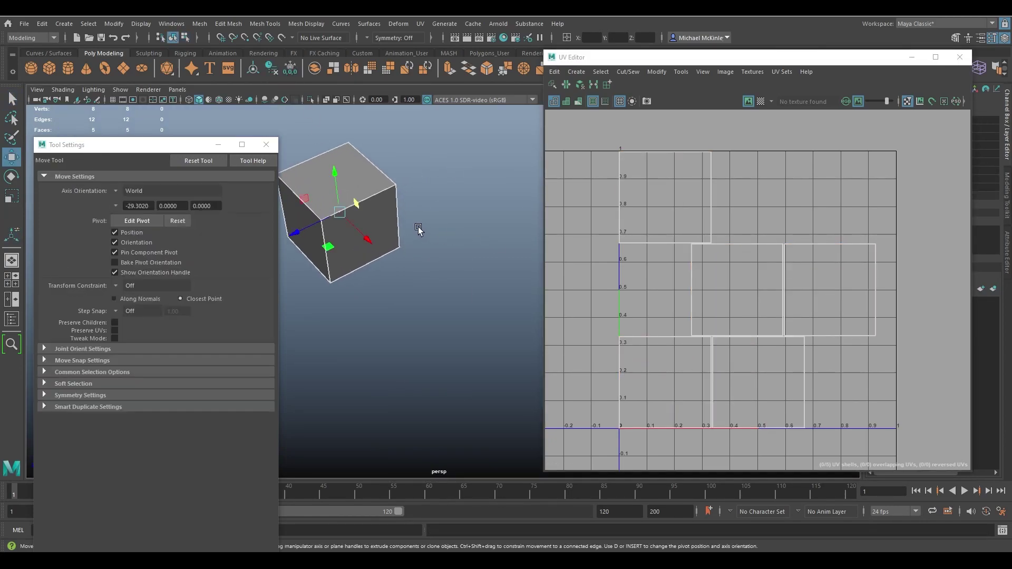
middle_click_drag(372, 232, 398, 273, "alt")
right_click_drag(401, 276, 460, 300, "alt")
mouse_move(459, 301)
left_mouse_down("alt")
mouse_move(387, 255)
mouse_move(486, 327)
mouse_move(453, 311)
left_mouse_up("alt")
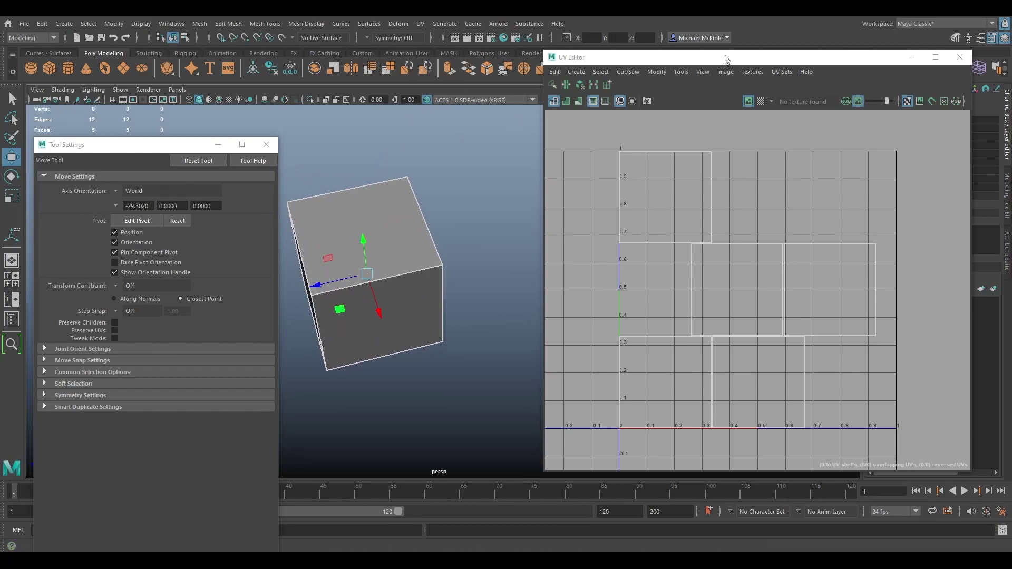
With Append to Polygon's texture space set to Normalize (scale to fit), append a four-sided face to the cube's open edge.
left_click_drag(775, 61, 756, 94)
left_click(961, 68)
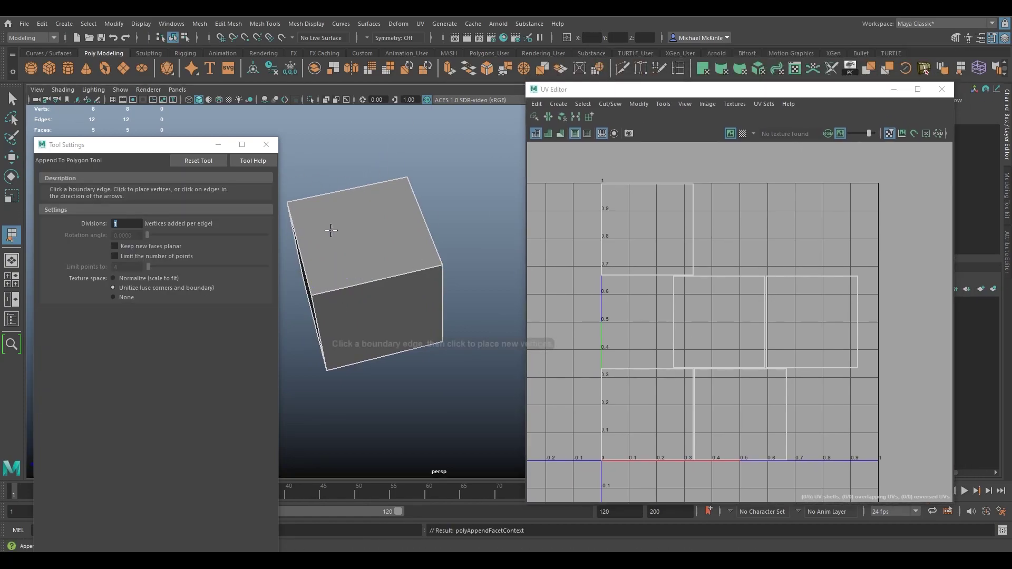
left_click(134, 278)
left_click_drag(321, 264, 481, 278, "alt")
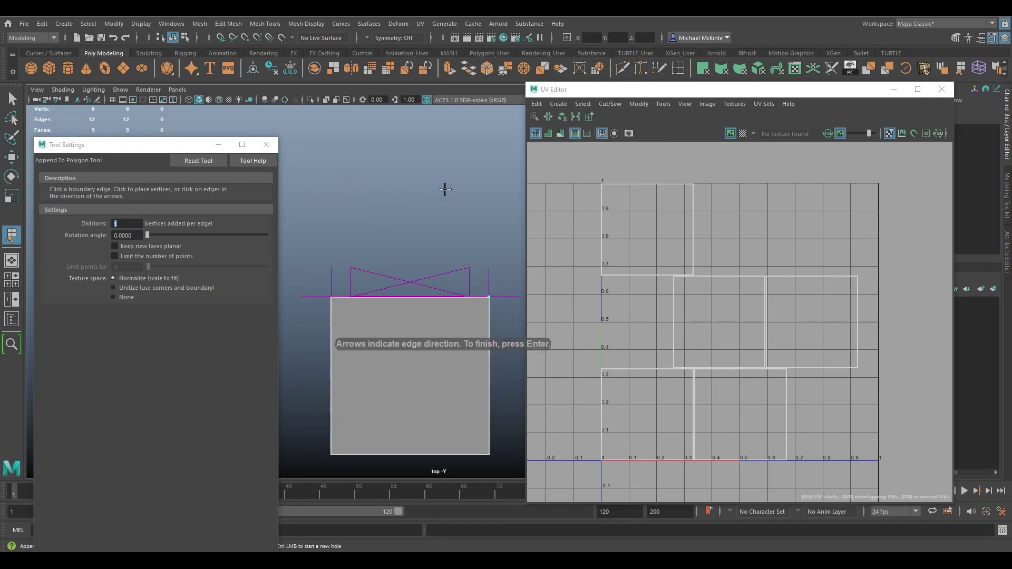
left_click(464, 173)
left_click(346, 147)
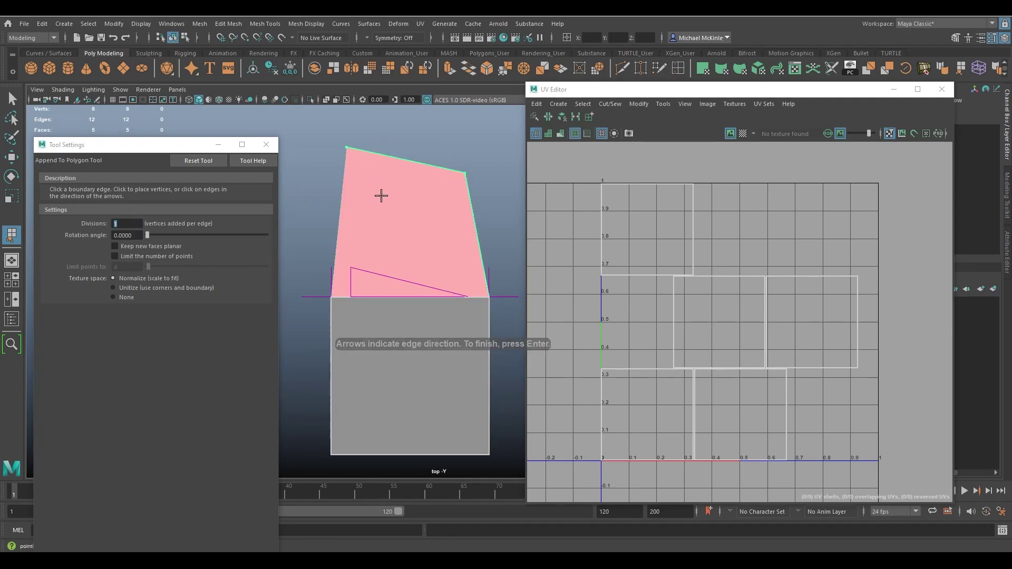
key("Return")
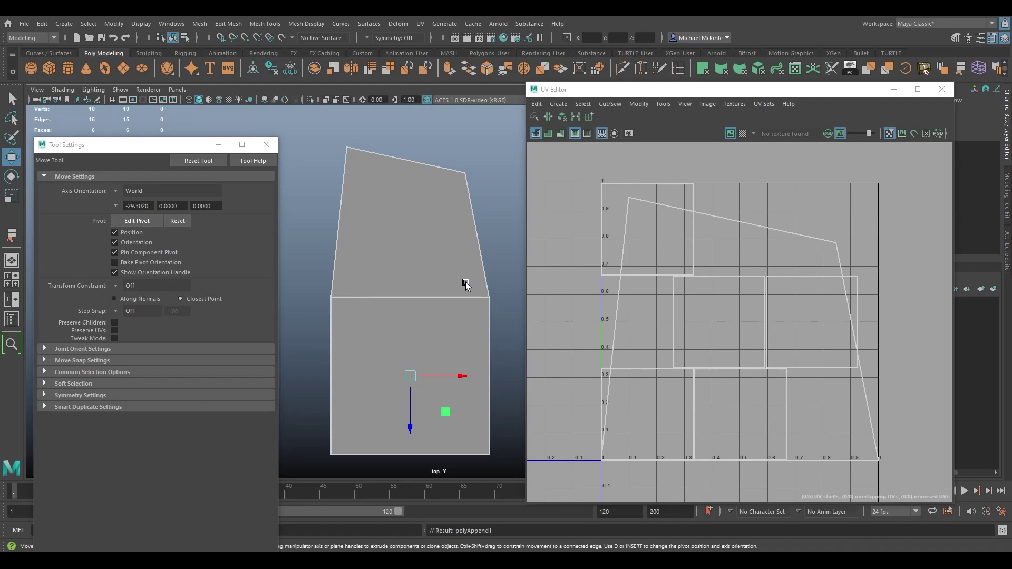
Append a second four-sided face to the end of the first one with texture space set to Unitize (use corners and boundary).
middle_click_drag(466, 283, 415, 316, "alt")
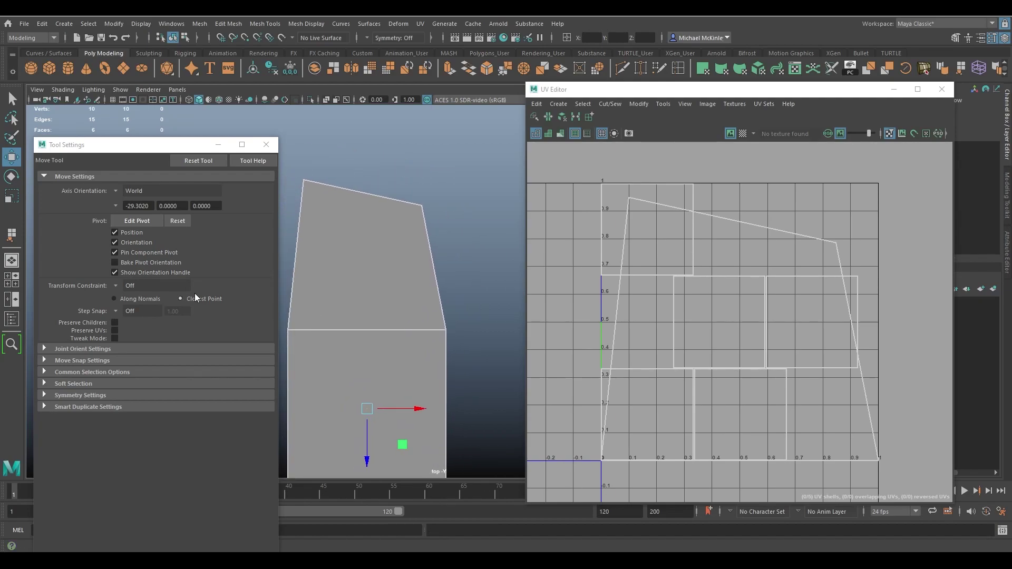
left_click(16, 236)
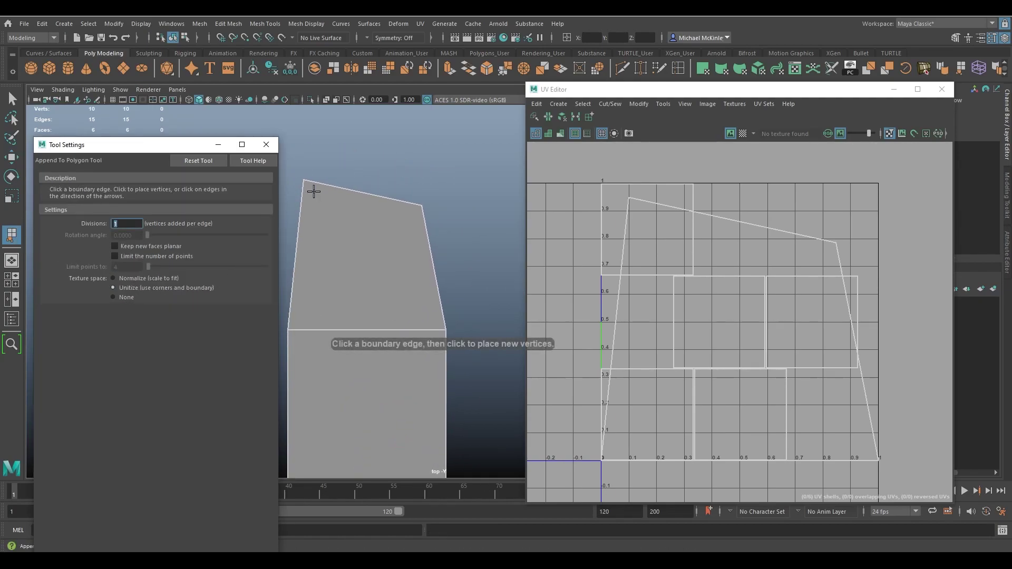
middle_click_drag(314, 192, 409, 294, "alt")
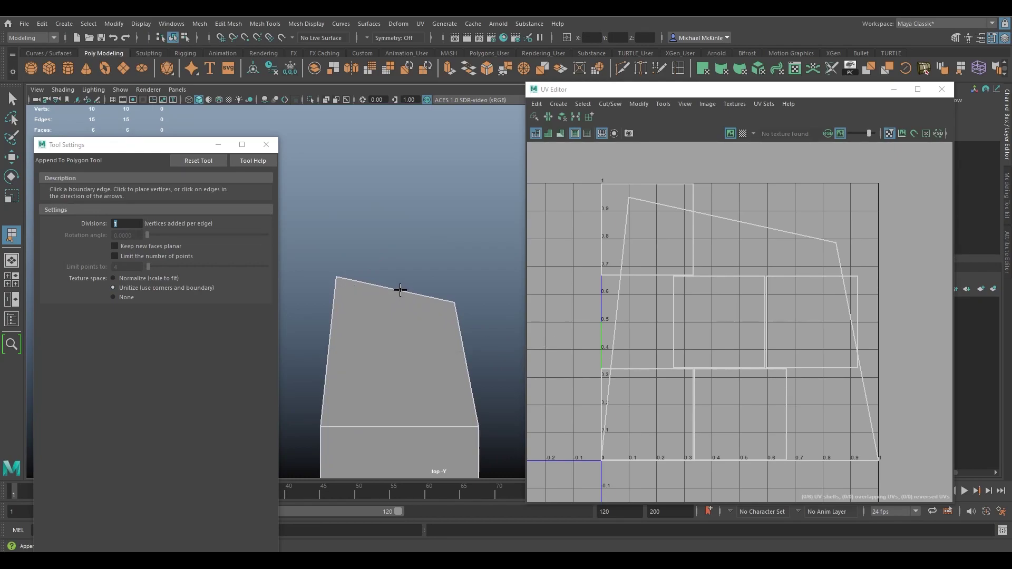
left_click(400, 289)
left_click(457, 153)
left_click(336, 138)
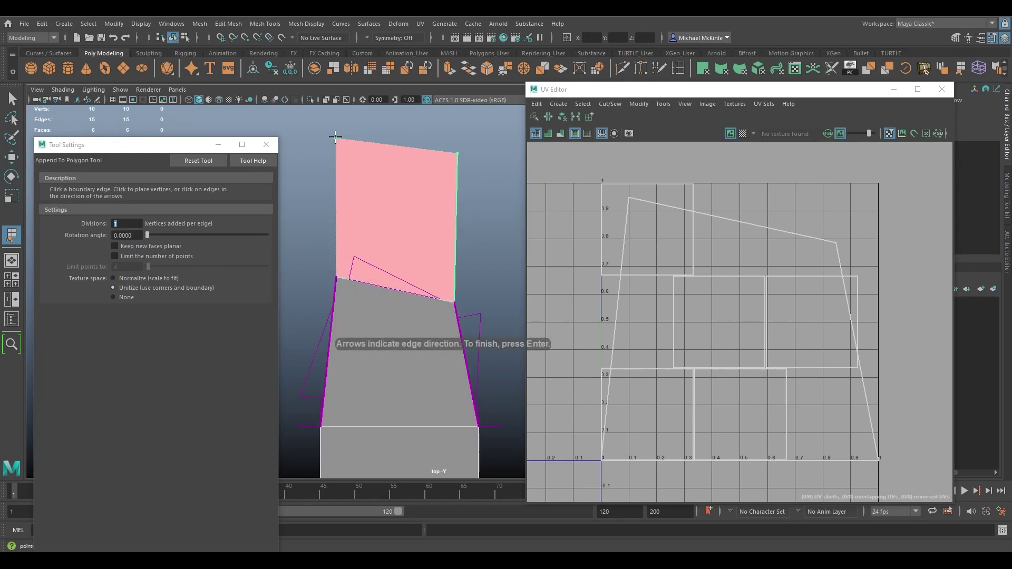
key("Return")
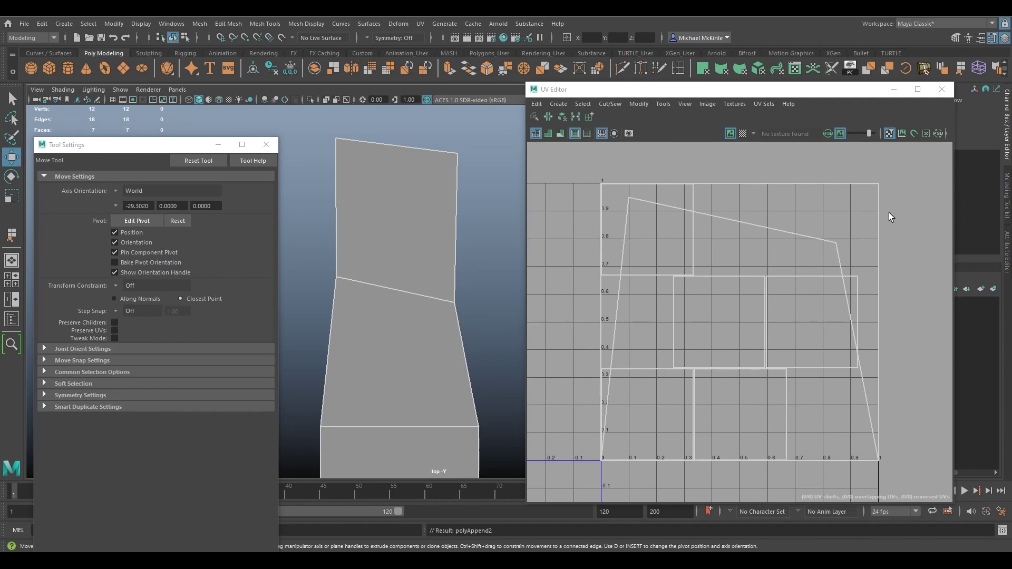
Select the normalized face and the unitized face in turn to compare their UV shells.
right_click_drag(436, 179, 425, 207)
left_click(406, 330)
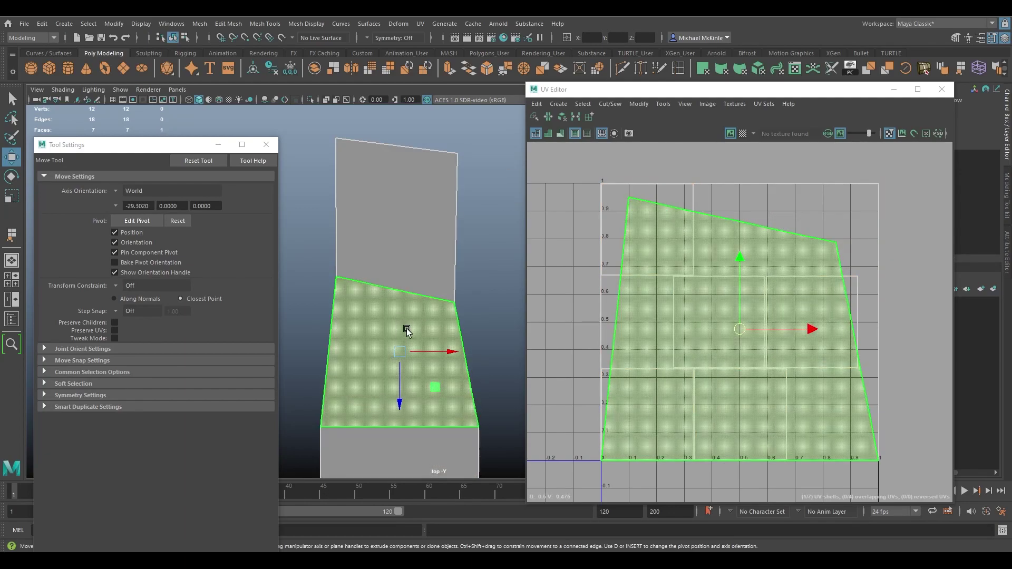
middle_click_drag(712, 267, 704, 210, "alt")
key("f")
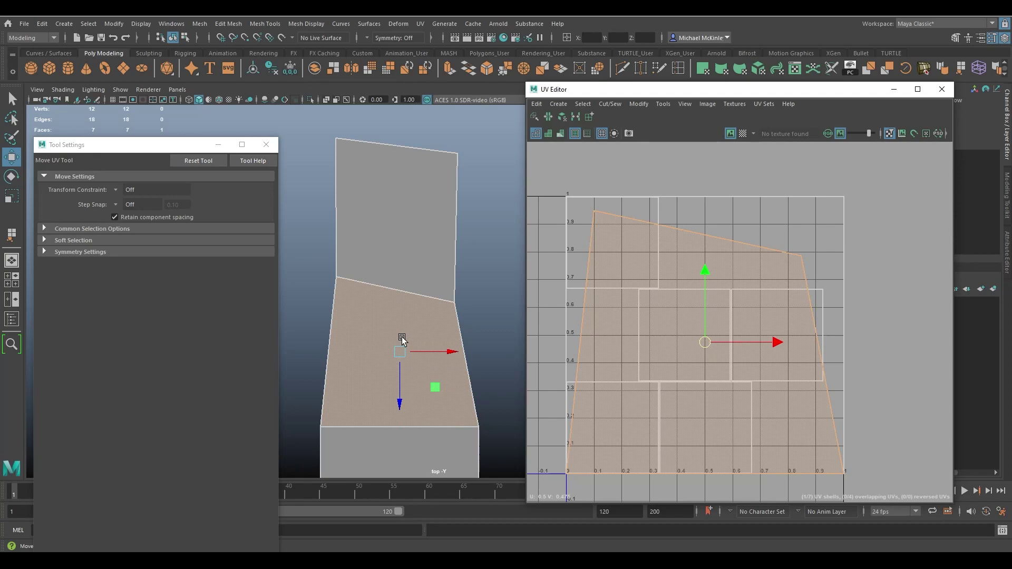
key("w")
left_click(410, 208)
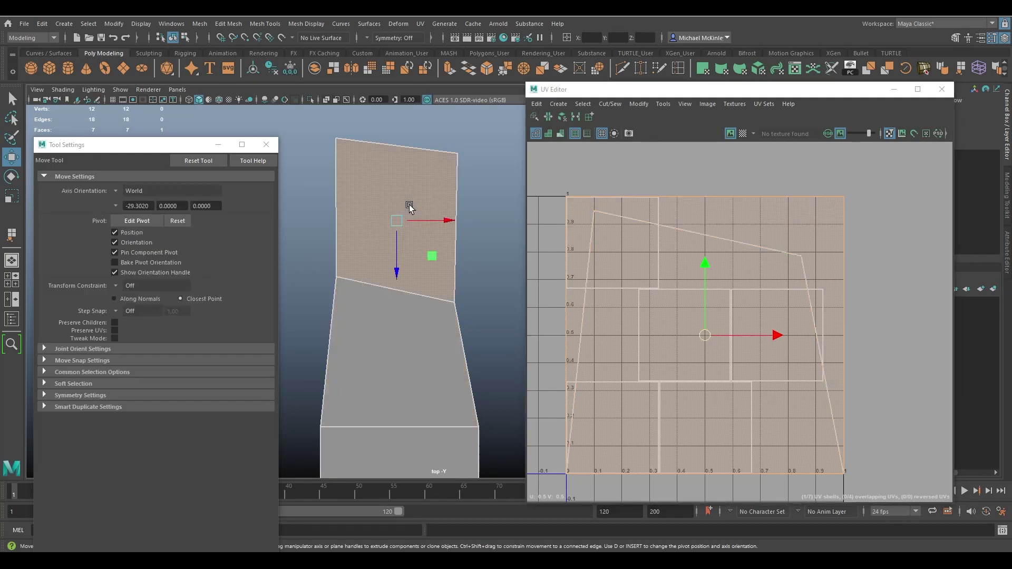
Move the unitized face's UV shell about 1.23 units in negative U, clear of the other shells.
middle_click_drag(782, 293, 811, 253, "alt")
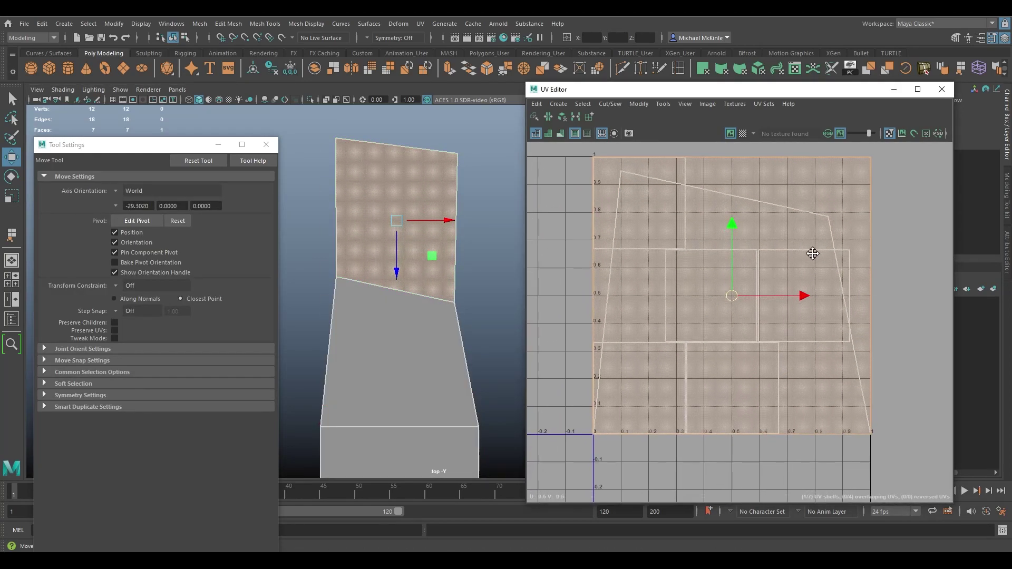
scroll(812, 254, "down", 2)
left_click_drag(767, 293, 588, 292)
middle_click_drag(740, 315, 841, 288, "alt")
right_click_drag(841, 288, 759, 290, "alt")
mouse_move(812, 303)
middle_mouse_down()
mouse_move(726, 303)
mouse_move(803, 309)
middle_mouse_up()
right_click_drag(803, 309, 774, 303, "alt")
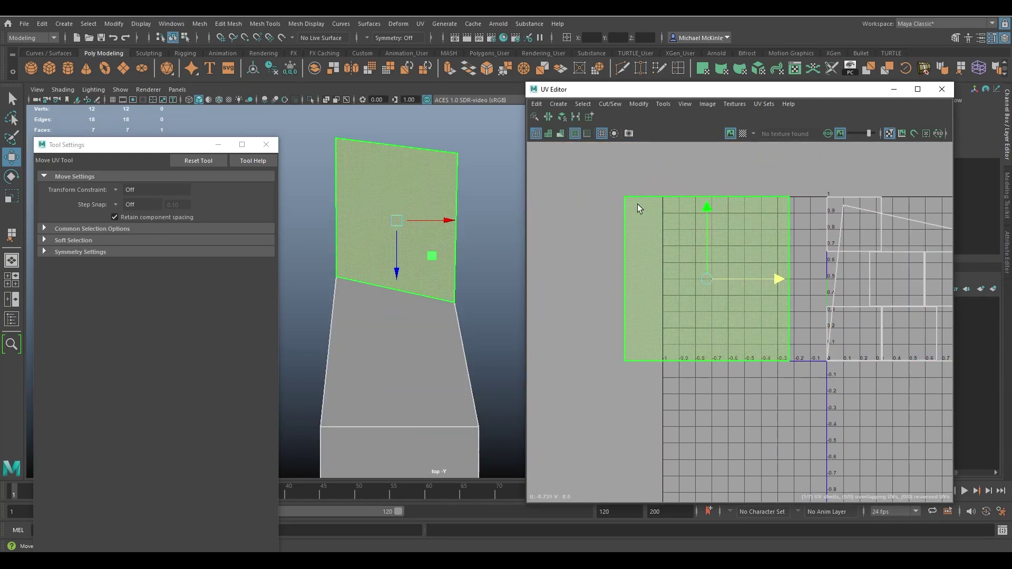
Append a third four-sided face to the end of the strip with texture space set to None.
left_click(12, 234)
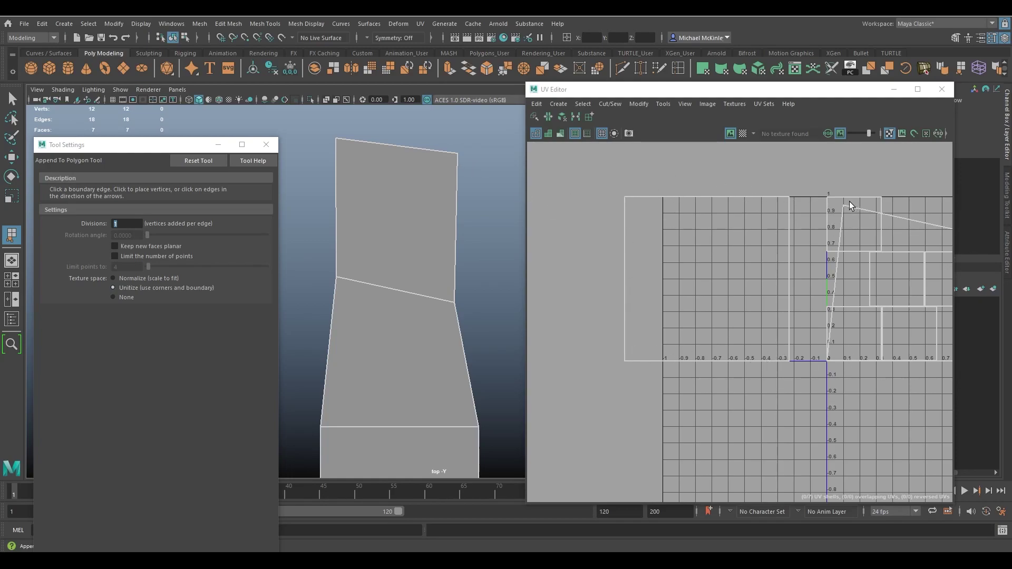
left_click(117, 299)
middle_click_drag(344, 236, 327, 377, "alt")
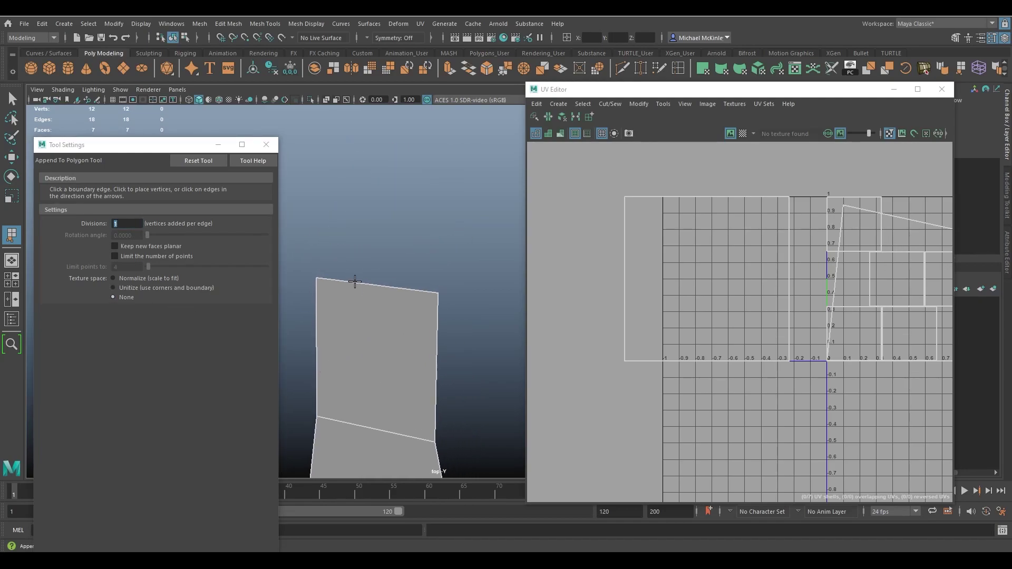
left_click(355, 282)
left_click(432, 162)
left_click(328, 149)
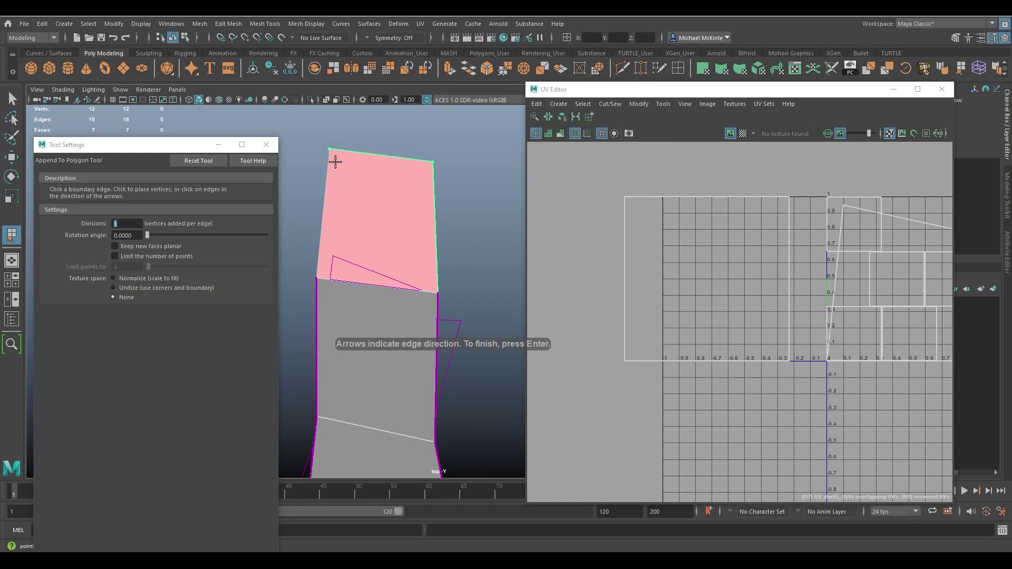
key("Return")
key("w")
Select the face appended with texture space None and examine the UV Editor for its UVs.
scroll(720, 262, "down", 3)
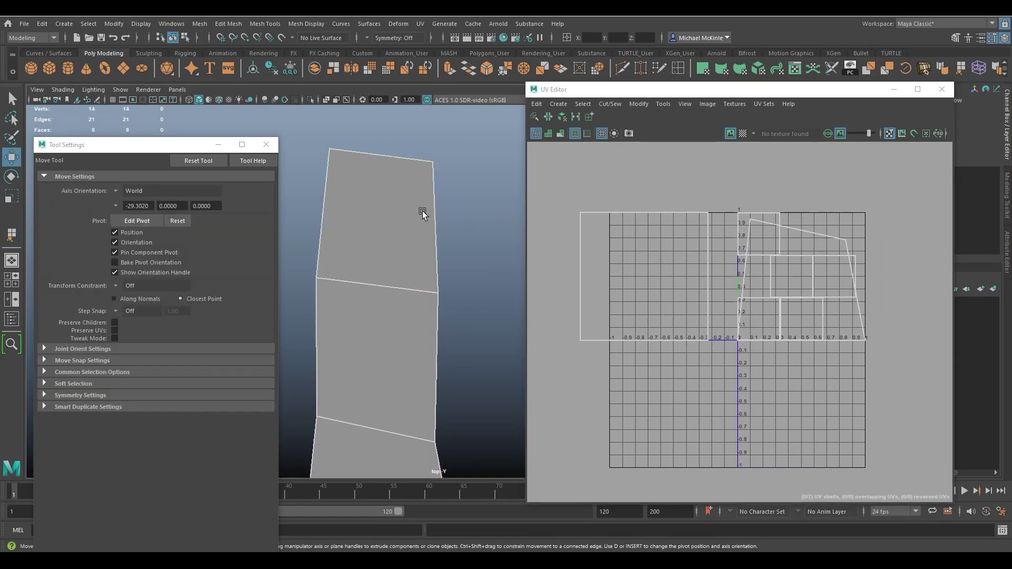
key("F11")
left_click(384, 201)
mouse_move(724, 303)
middle_mouse_down("alt")
mouse_move(621, 299)
mouse_move(728, 315)
middle_mouse_up("alt")
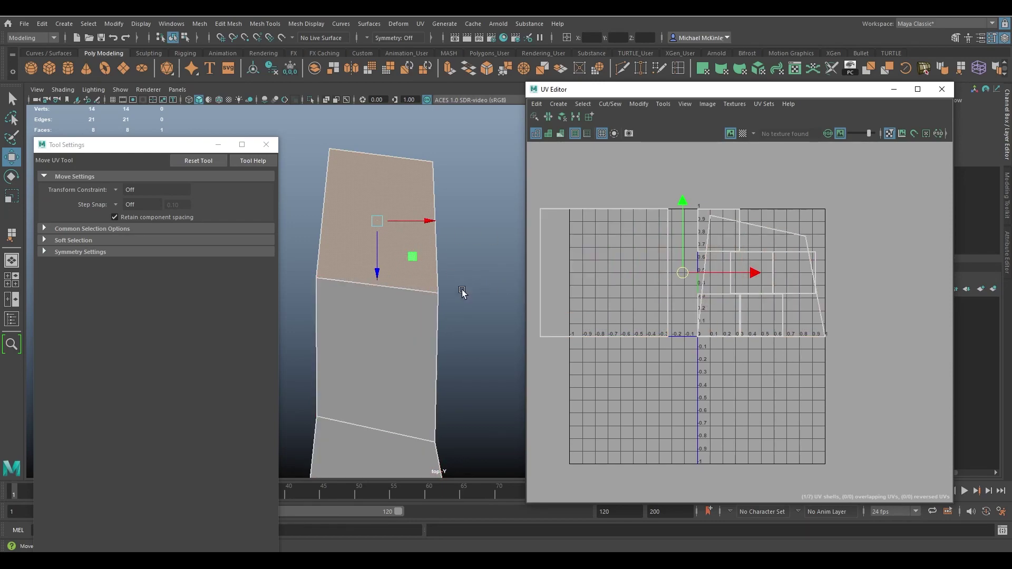
left_click(394, 213)
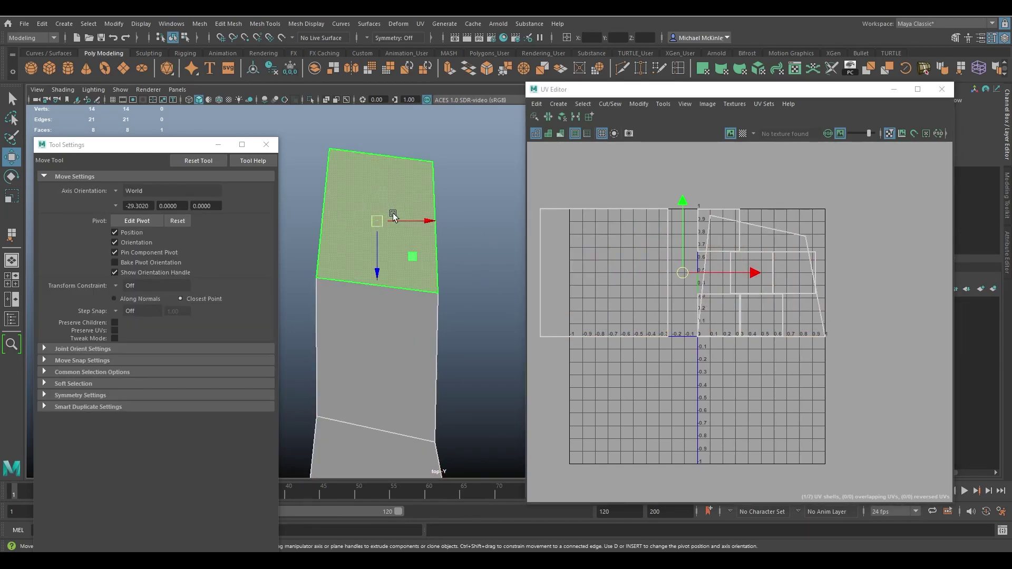
Display the checker map and compare its texture on the unitized face and the face appended with texture space None.
left_click(742, 133)
scroll(747, 404, "up", 5)
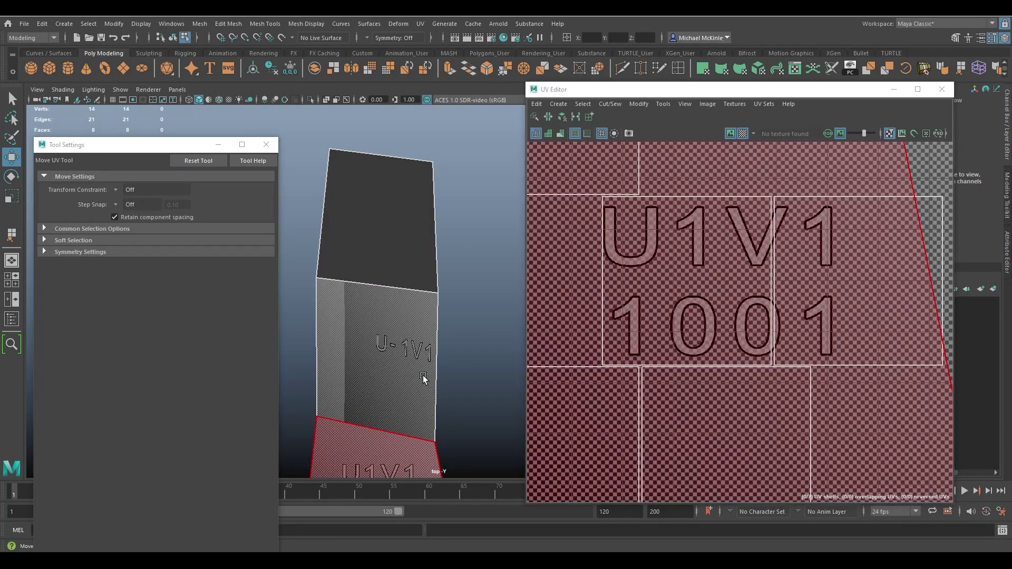
scroll(422, 373, "up", 8)
left_click_drag(489, 286, 462, 245, "alt")
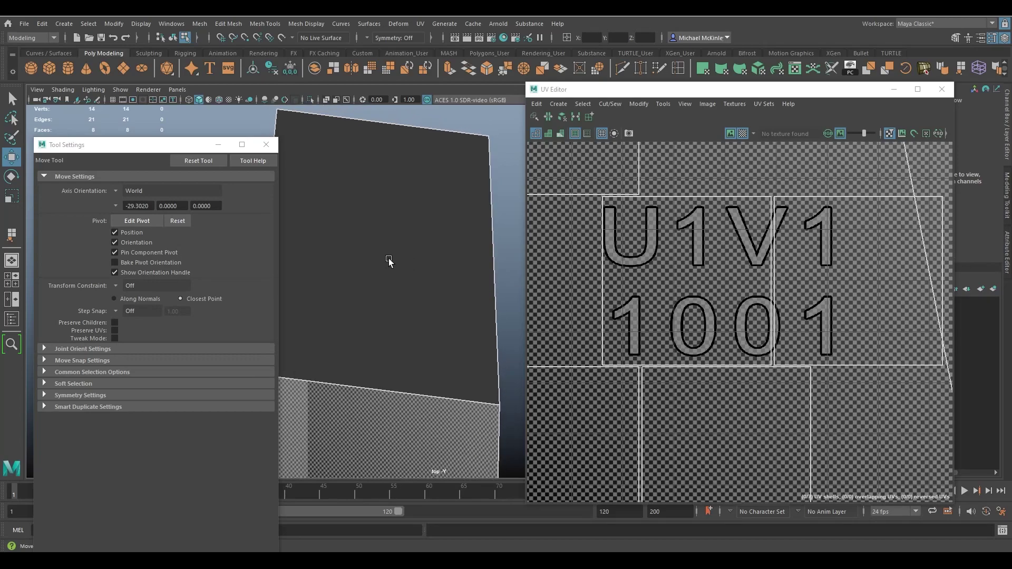
left_click(11, 234)
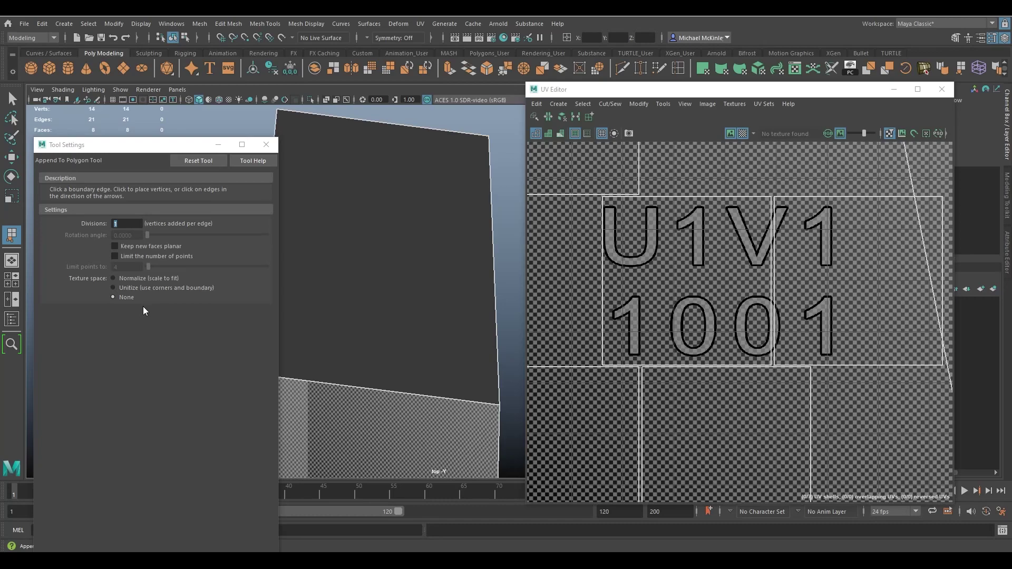
right_click_drag(399, 283, 244, 288, "alt")
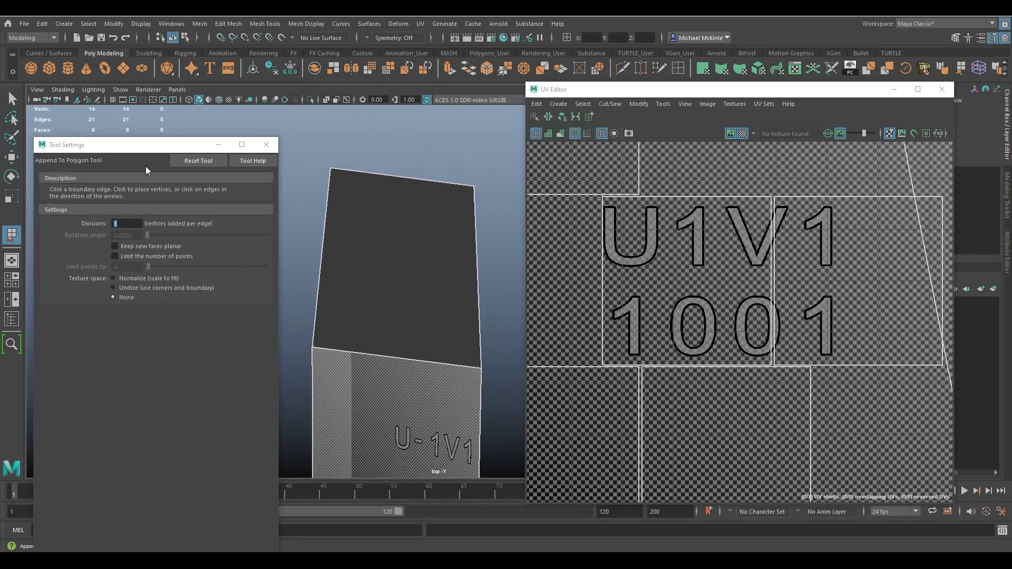
left_click(12, 157)
right_click_drag(437, 277, 418, 341, "alt")
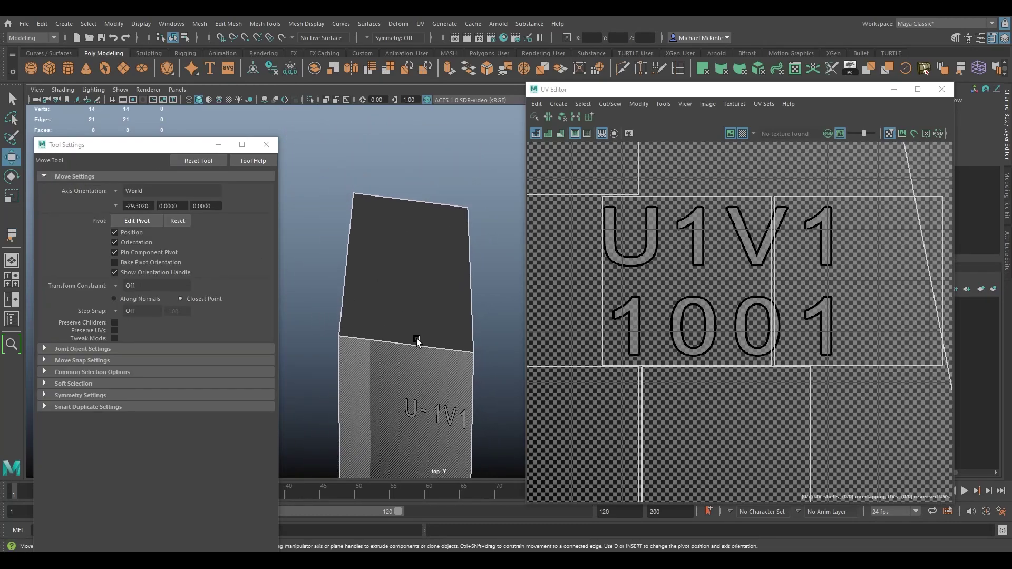
Return to the perspective view, turn off the checker map and close the UV Editor.
middle_click_drag(418, 341, 458, 247, "alt")
right_click_drag(458, 246, 406, 264, "alt")
key("space")
left_click_drag(406, 267, 412, 238)
left_click_drag(412, 238, 495, 329, "alt")
middle_click_drag(496, 329, 445, 282, "alt")
left_click(741, 136)
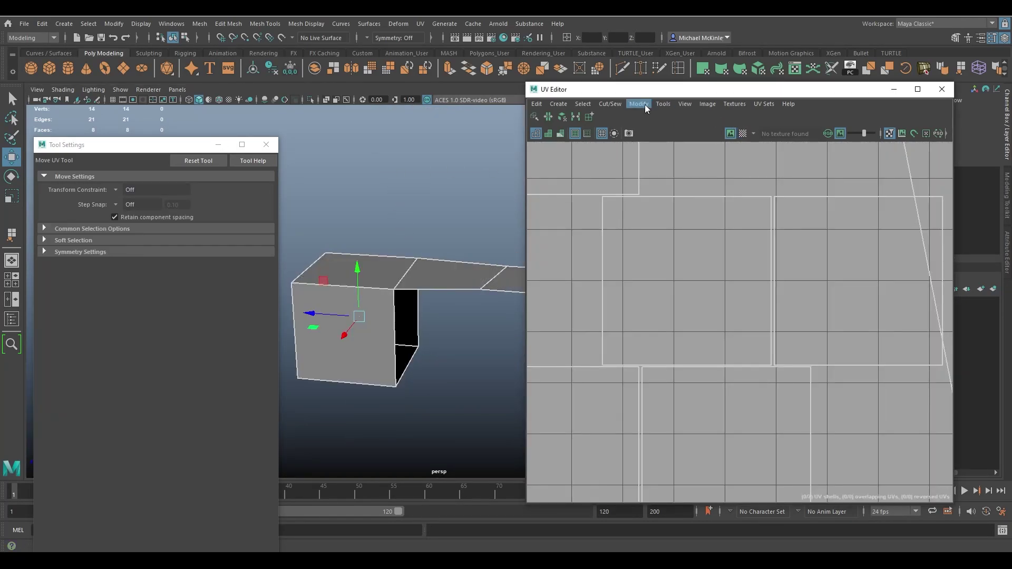
left_click(942, 90)
Select the three faces appended to the cube's open side and delete them.
left_click(437, 272)
middle_click_drag(486, 275, 576, 283, "alt")
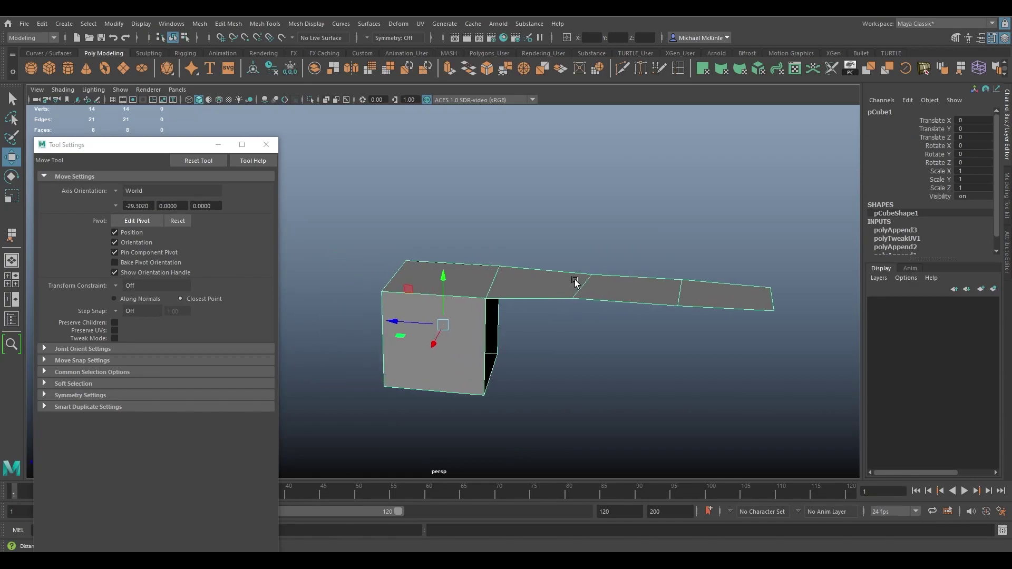
right_click_drag(540, 278, 540, 300)
left_click_drag(560, 240, 802, 350)
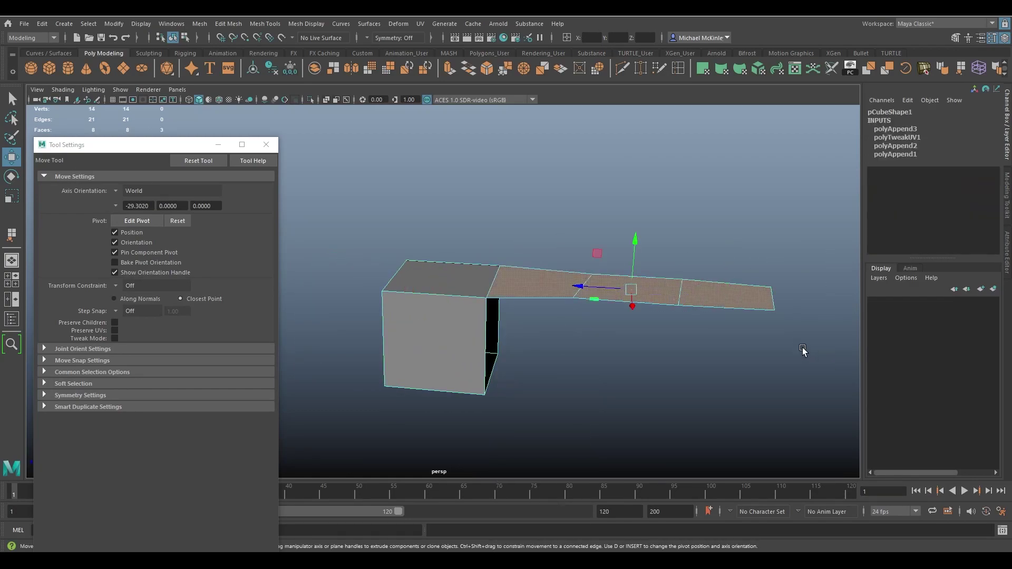
key("Delete")
Reset the Append to Polygon Tool to its defaults and close the cube's open side with a face between its upper and lower border edges.
left_click_drag(563, 283, 533, 287, "alt")
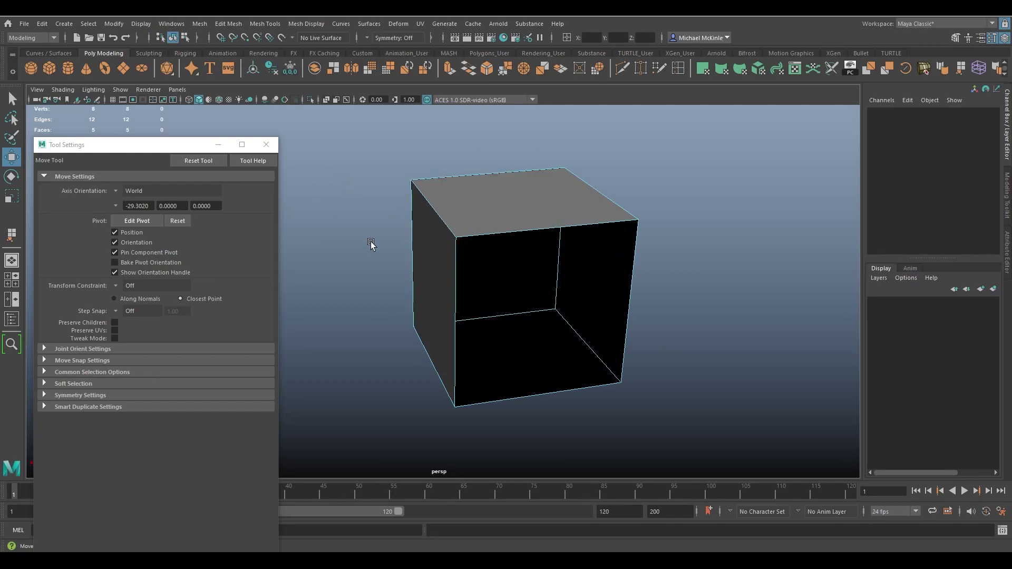
left_click(11, 233)
left_click(202, 163)
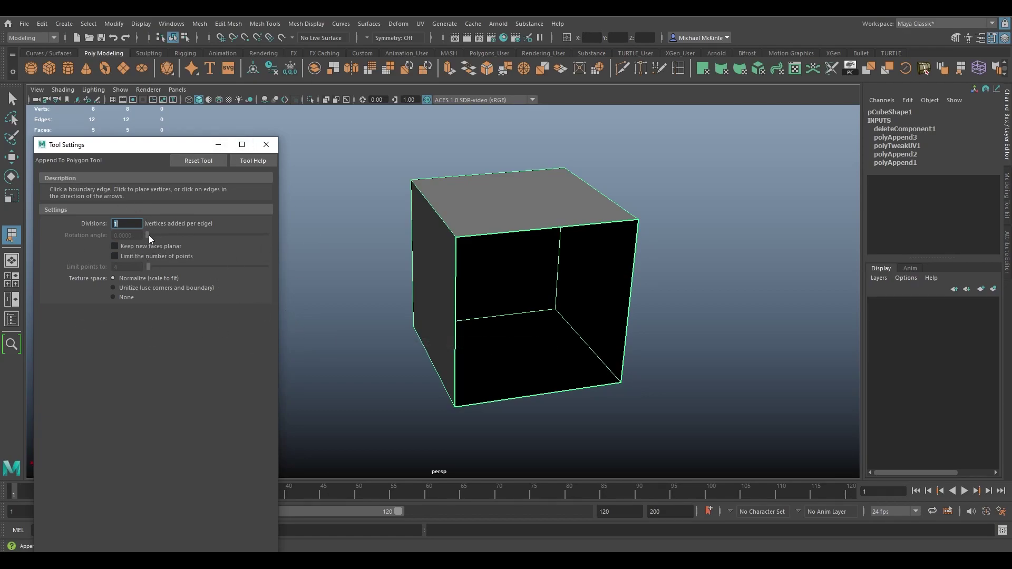
left_click(539, 229)
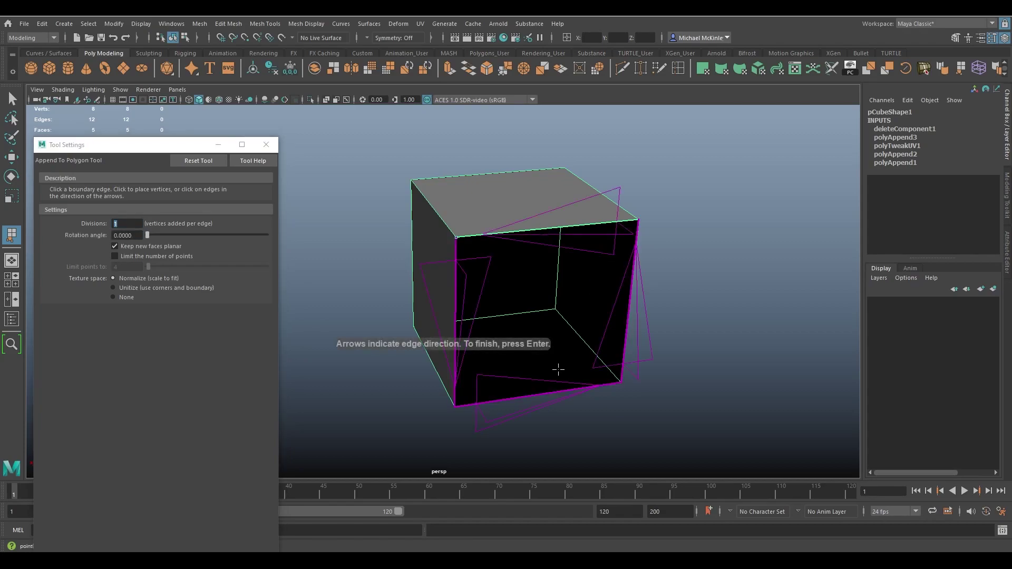
left_click(550, 391)
key("Return")
key("w")
left_click_drag(667, 369, 554, 305, "alt")
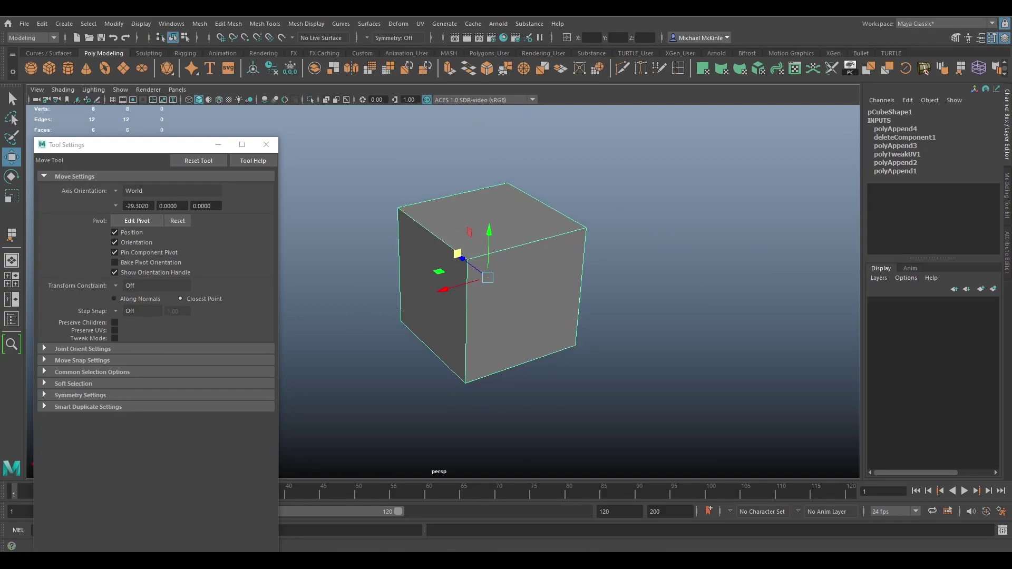
Reactivate the Append to Polygon Tool and move its settings window clear of the polygon count display.
key("y")
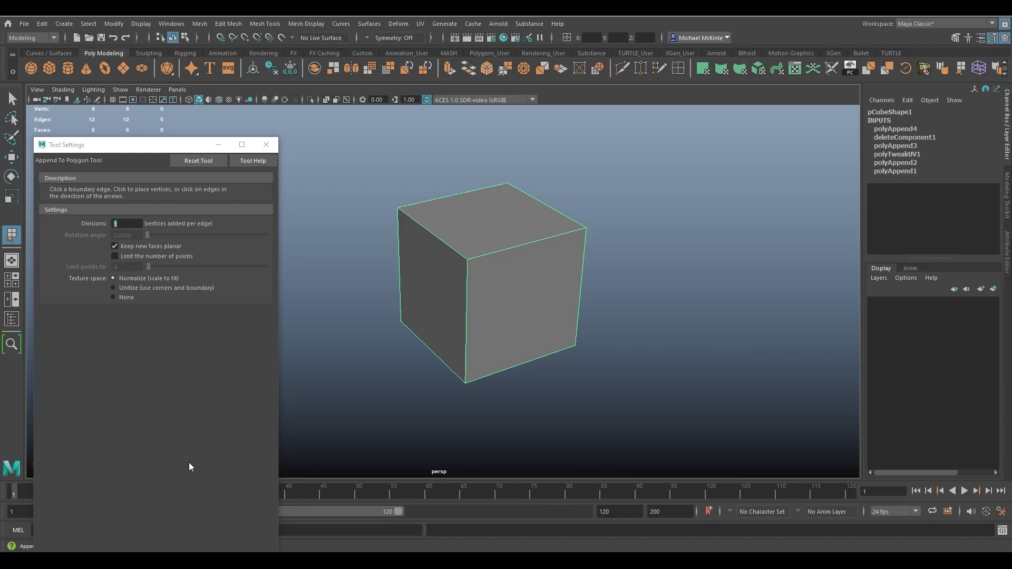
left_click_drag(117, 146, 143, 188)
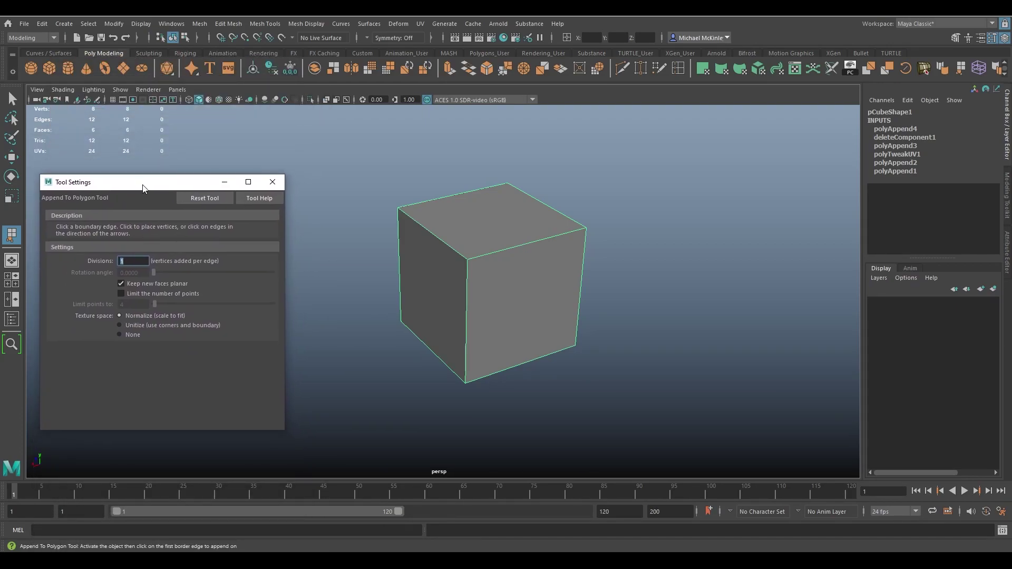